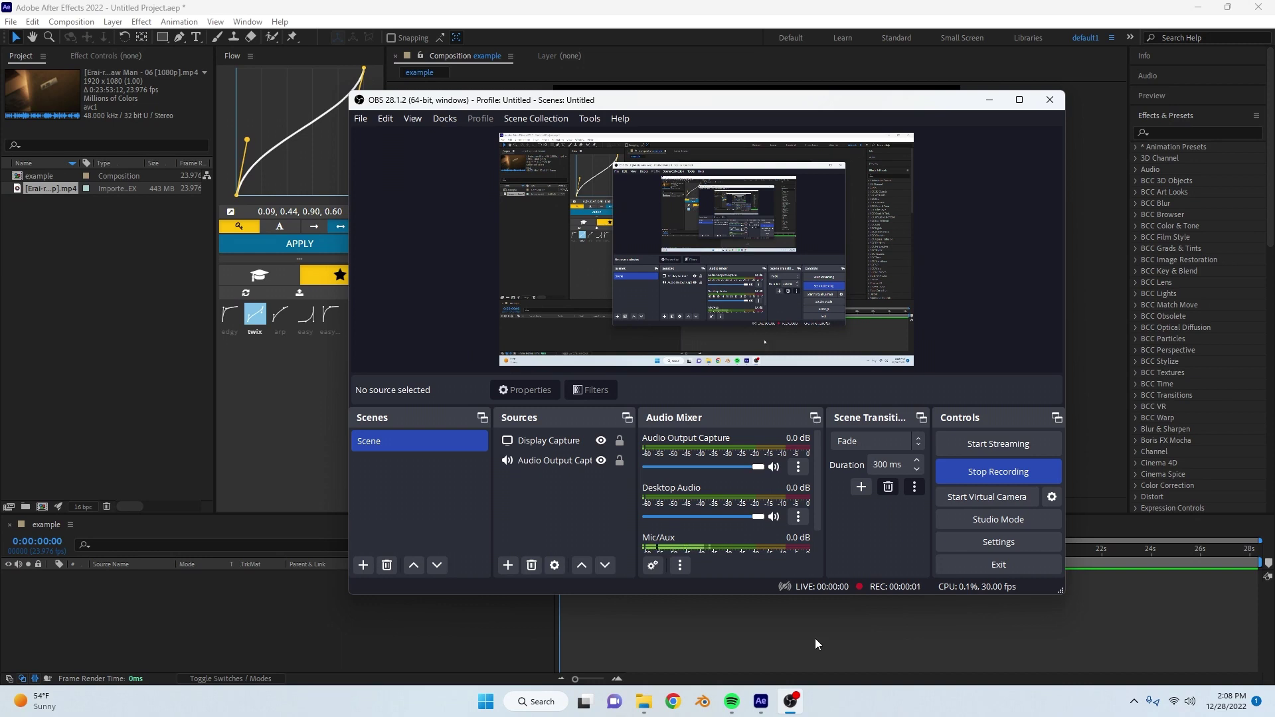
- Set the example composition's width to 1920 pixels in Composition Settings
left_click(988, 101)
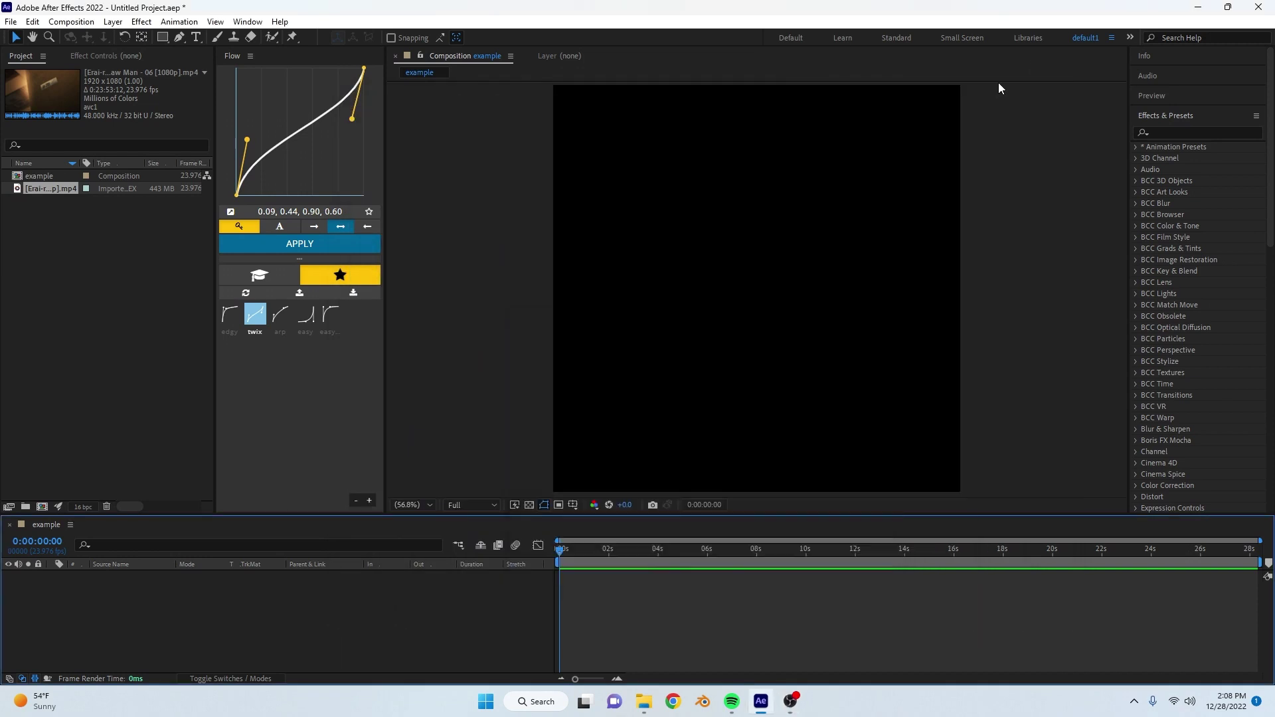
left_click(61, 22)
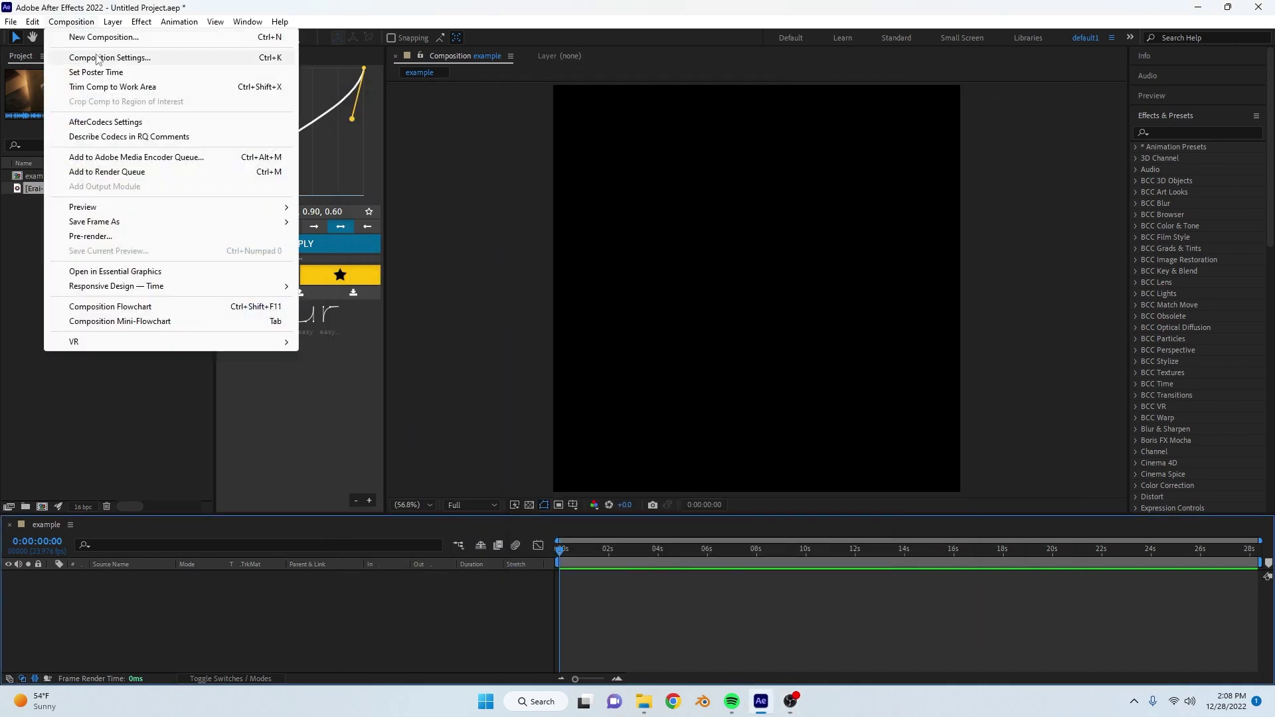
left_click(86, 58)
left_click(531, 264)
type("1920")
key("Return")
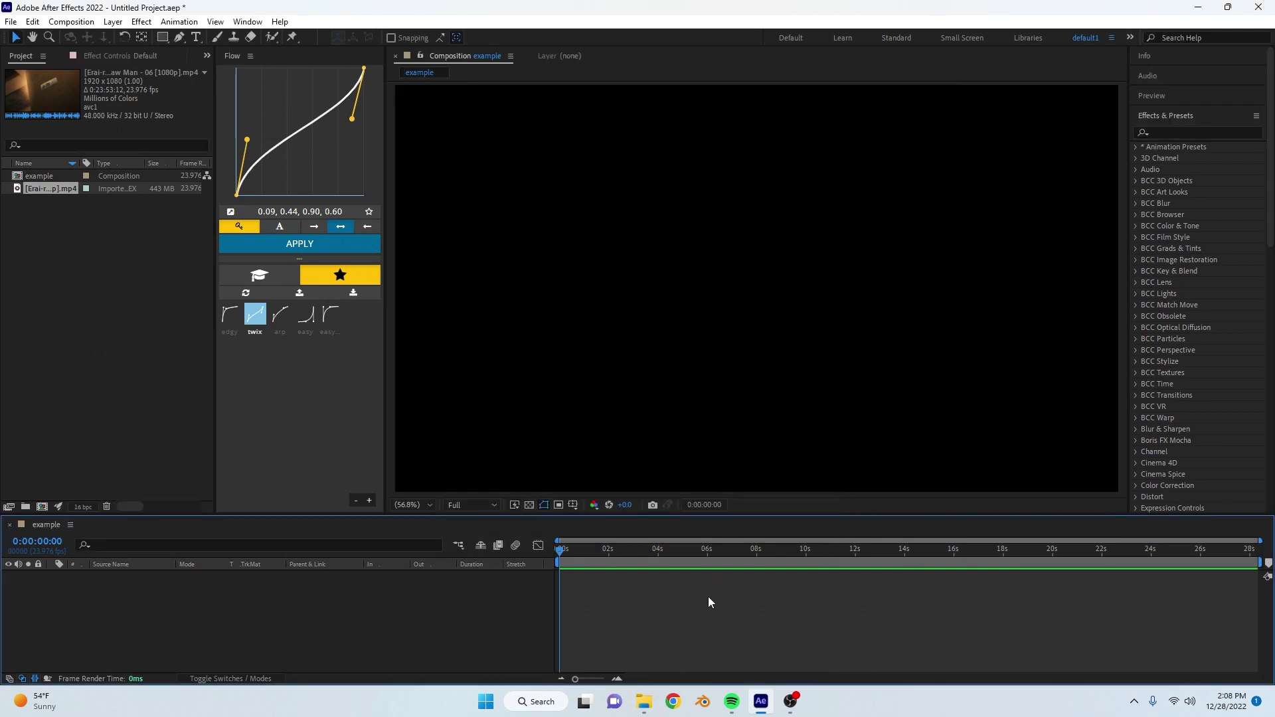
- Adjust the viewer magnification level
left_click(429, 510)
left_click(419, 506)
left_click(424, 509)
left_click(424, 509)
left_click(423, 509)
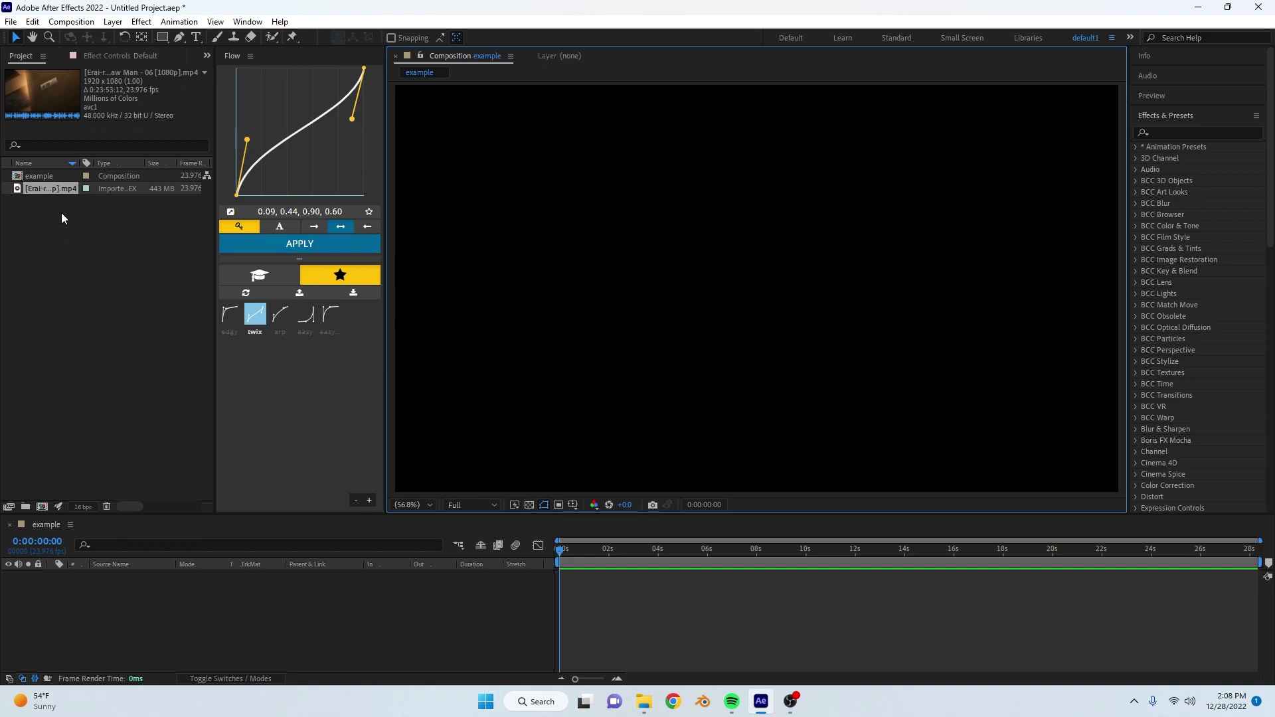
- Drag the anime mp4 clip from the Project panel into the example timeline
left_click(68, 235)
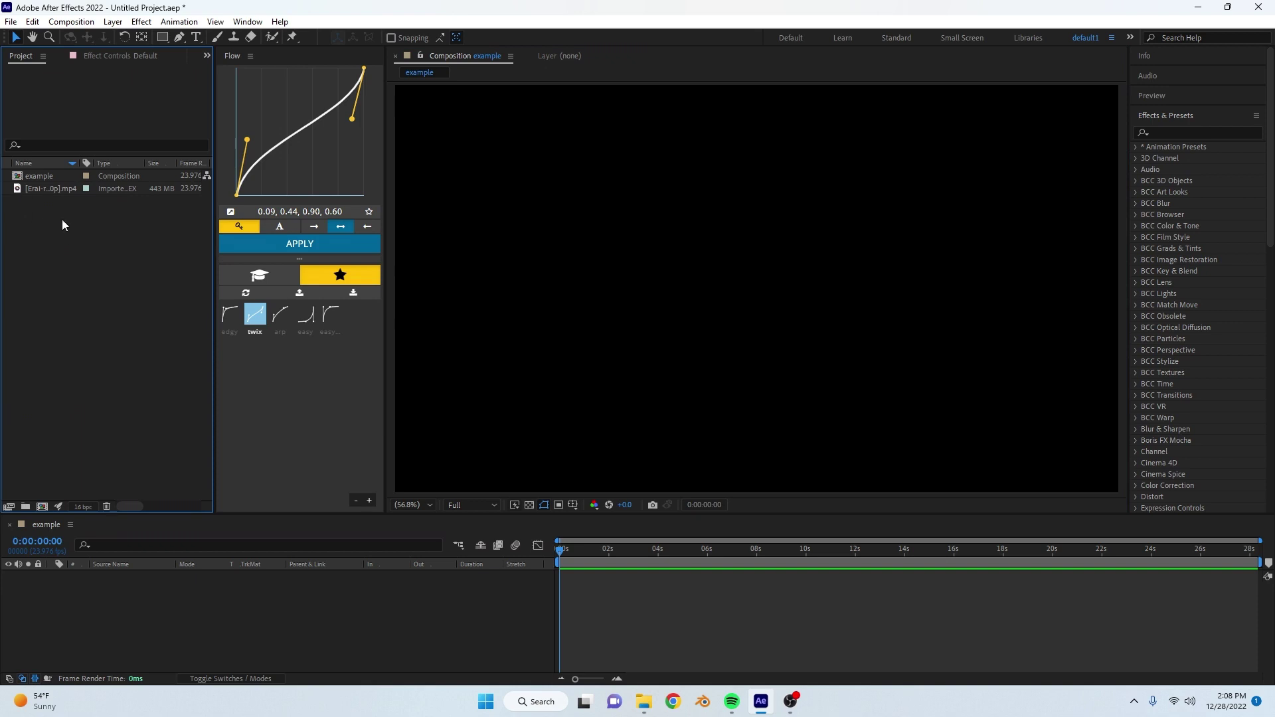
left_click(32, 191)
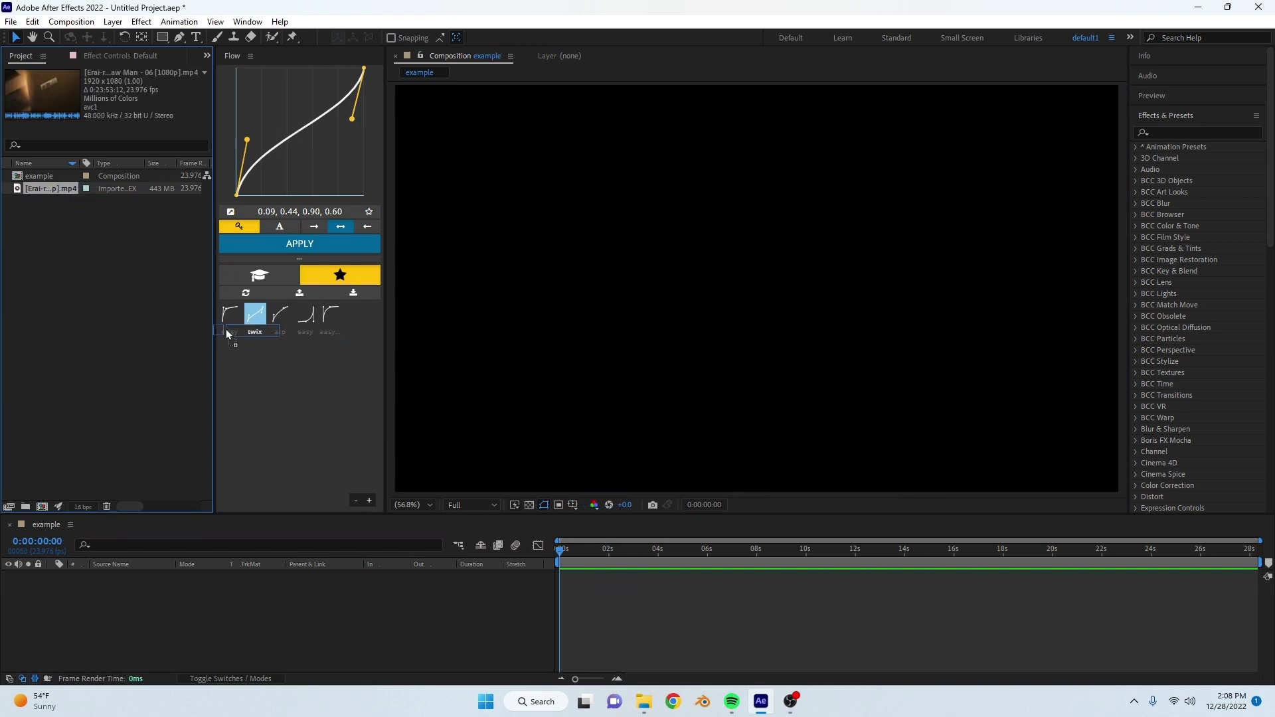
mouse_move(50, 189)
left_mouse_down()
mouse_move(667, 610)
mouse_move(449, 572)
left_mouse_up()
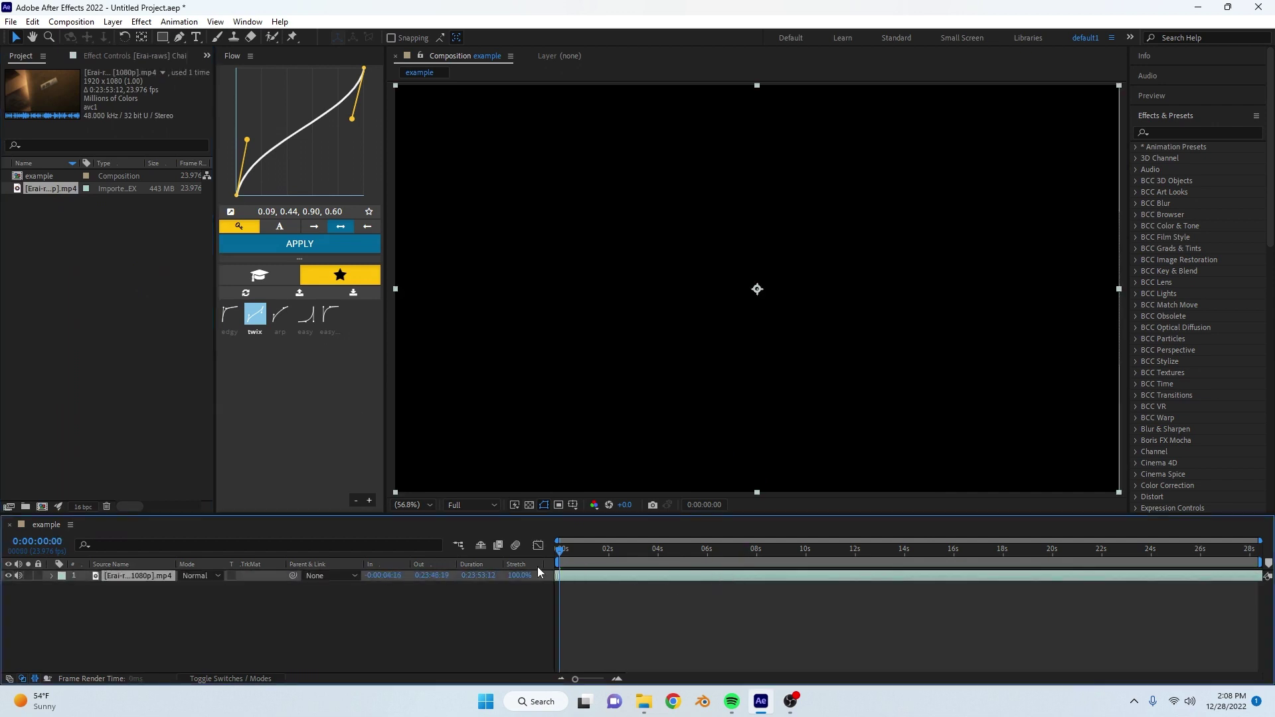
- Slide the clip two frames later and split it at successive frames with Ctrl+Shift+D
mouse_move(766, 580)
left_mouse_down()
mouse_move(412, 577)
mouse_move(538, 586)
mouse_move(528, 592)
left_mouse_up()
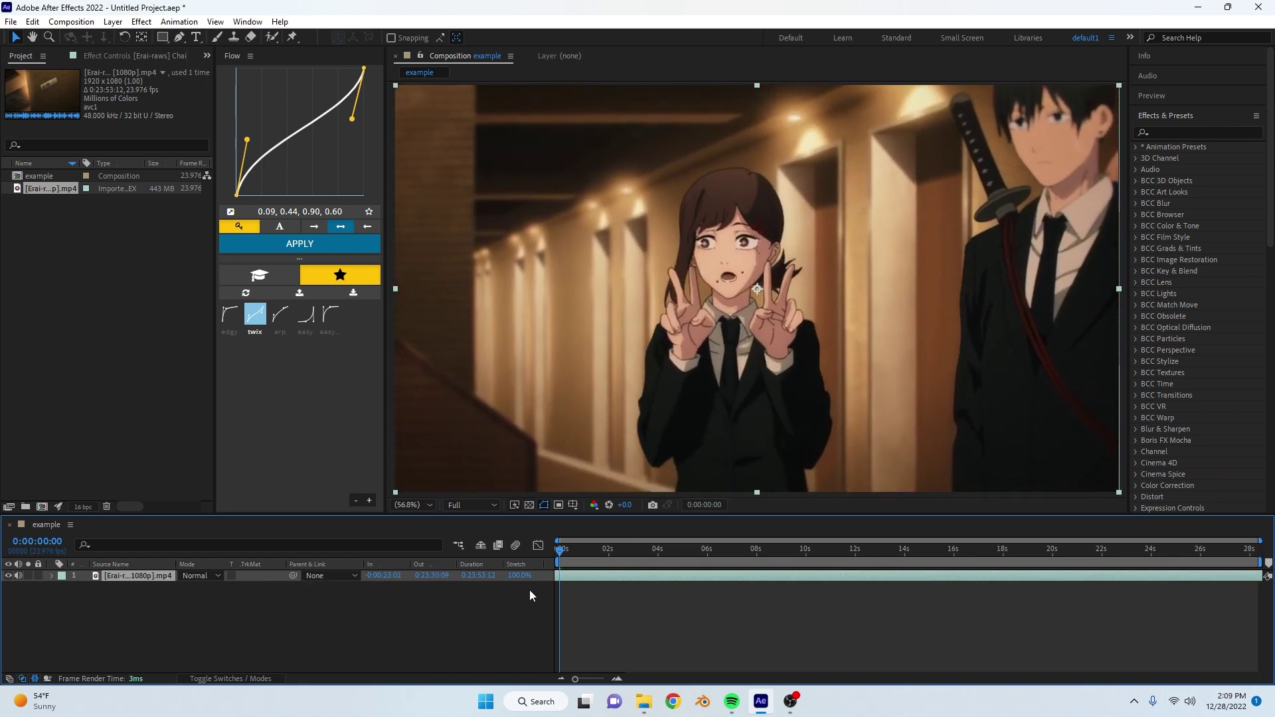
left_click_drag(528, 592, 589, 579)
key("Page_Down")
key("Page_Down")
key("ctrl+shift+d")
key("Page_Down")
key("Page_Down")
key("ctrl+shift+d")
key("Page_Down")
key("Page_Down")
key("ctrl+shift+d")
key("Page_Down")
key("Page_Down")
key("ctrl+shift+d")
key("Page_Down")
key("Page_Down")
key("Page_Down")
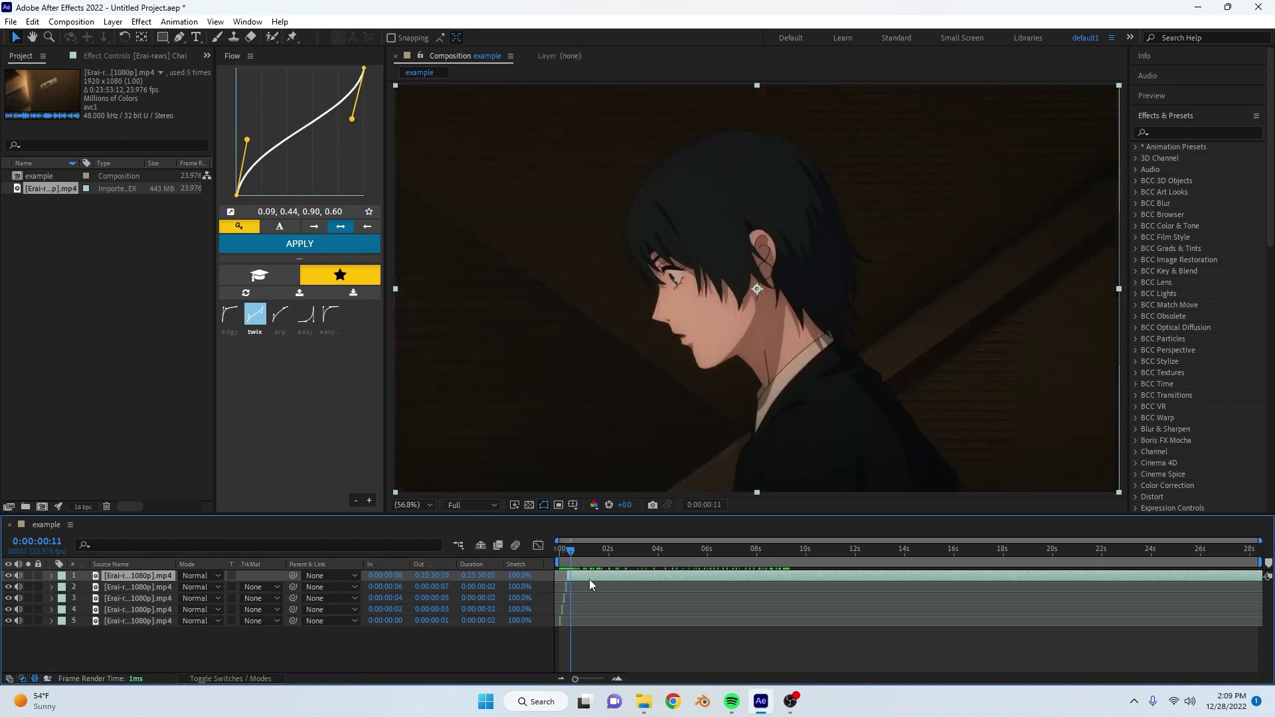
- Make the last split, delete the remainder, and trim all five layers to one frame
key("ctrl+shift+d")
key("Delete")
left_click(567, 629)
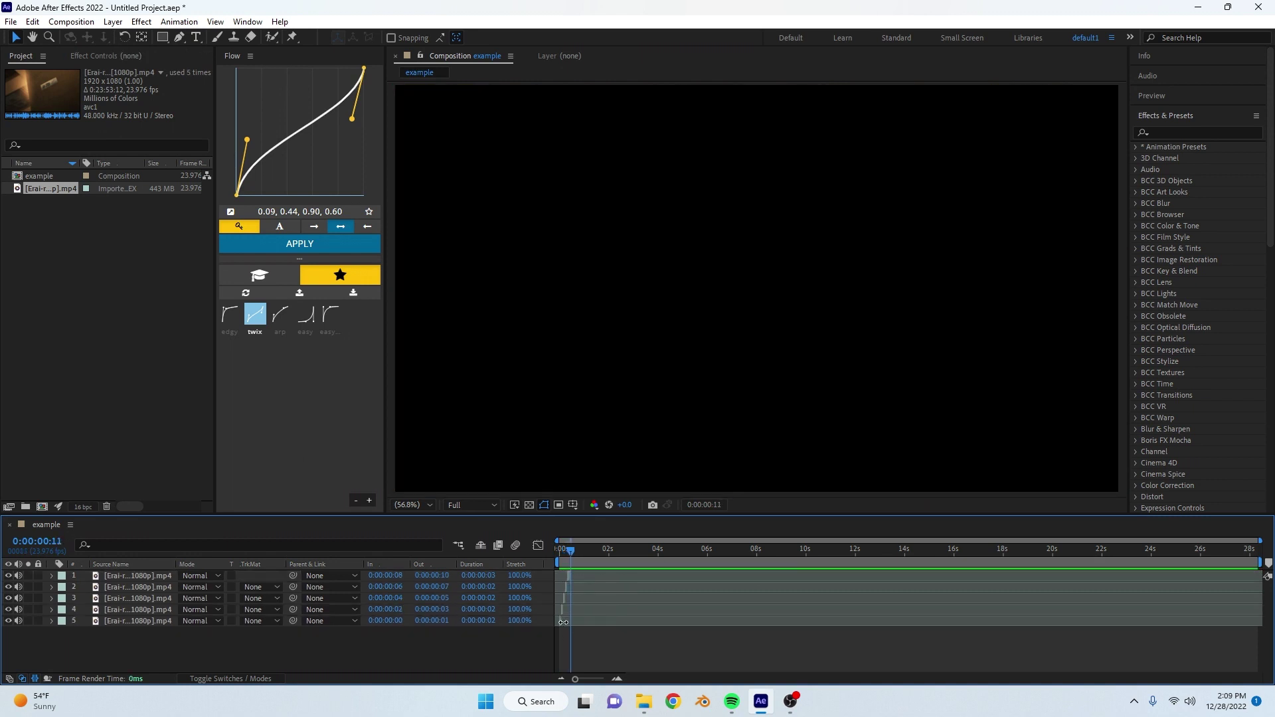
key("Page_Up")
left_click(576, 576, "shift")
left_click_drag(575, 575, 563, 576)
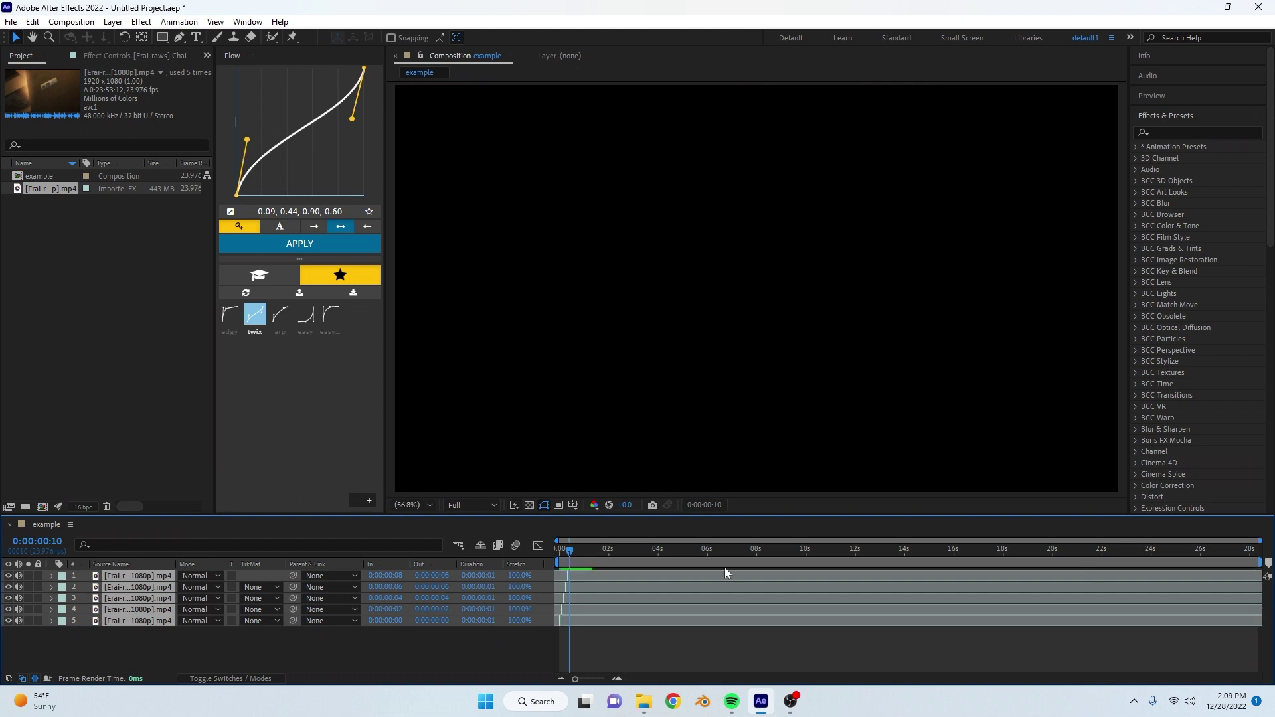
scroll(587, 583, "up", 5)
- Sequence the five layers and pre-compose them into Pre-comp 1
right_click(587, 583)
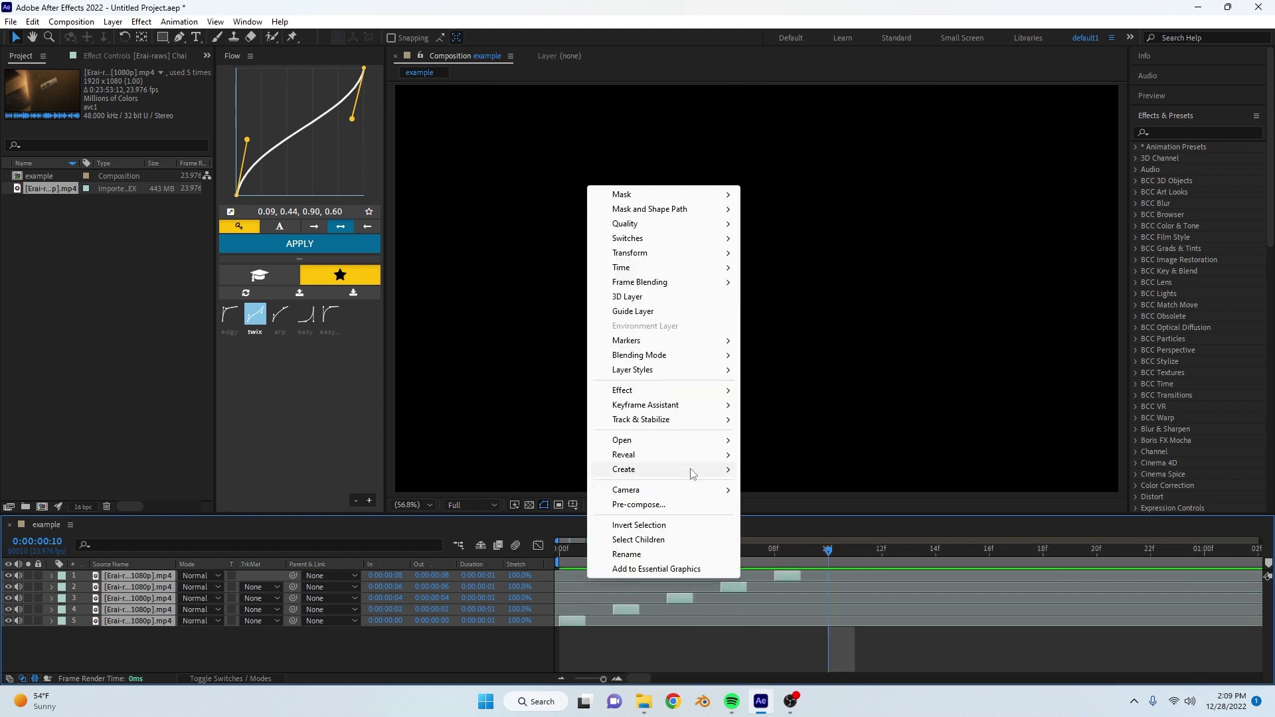
mouse_move(648, 406)
left_click(793, 521)
left_click(660, 386)
key("ctrl+shift+c")
left_click(655, 436)
- Apply Twixtor Pro to Pre-comp 1 and nest it into Pre-comp 1 Comp 1
left_click(1222, 132)
type("twixtor")
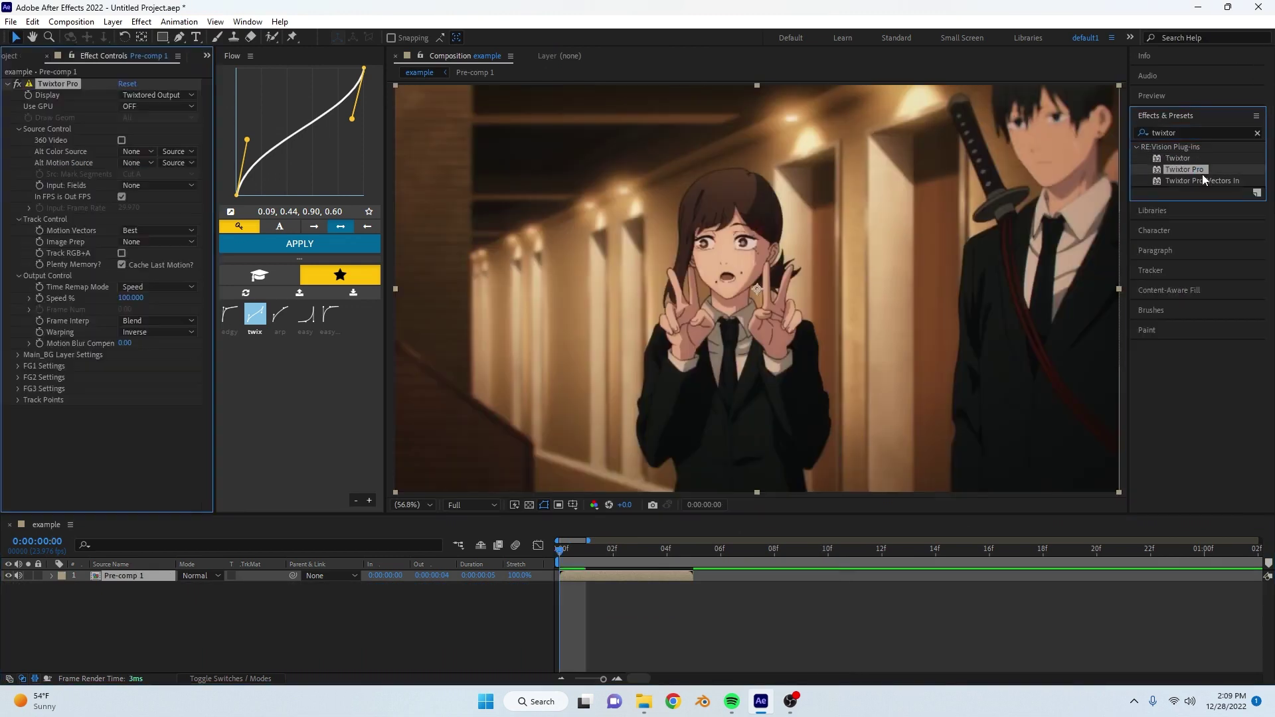
double_click(1202, 173)
key("ctrl+shift+c")
left_click(673, 435)
- Save the project as twix and enable Time Remap on the layer
key("ctrl+s")
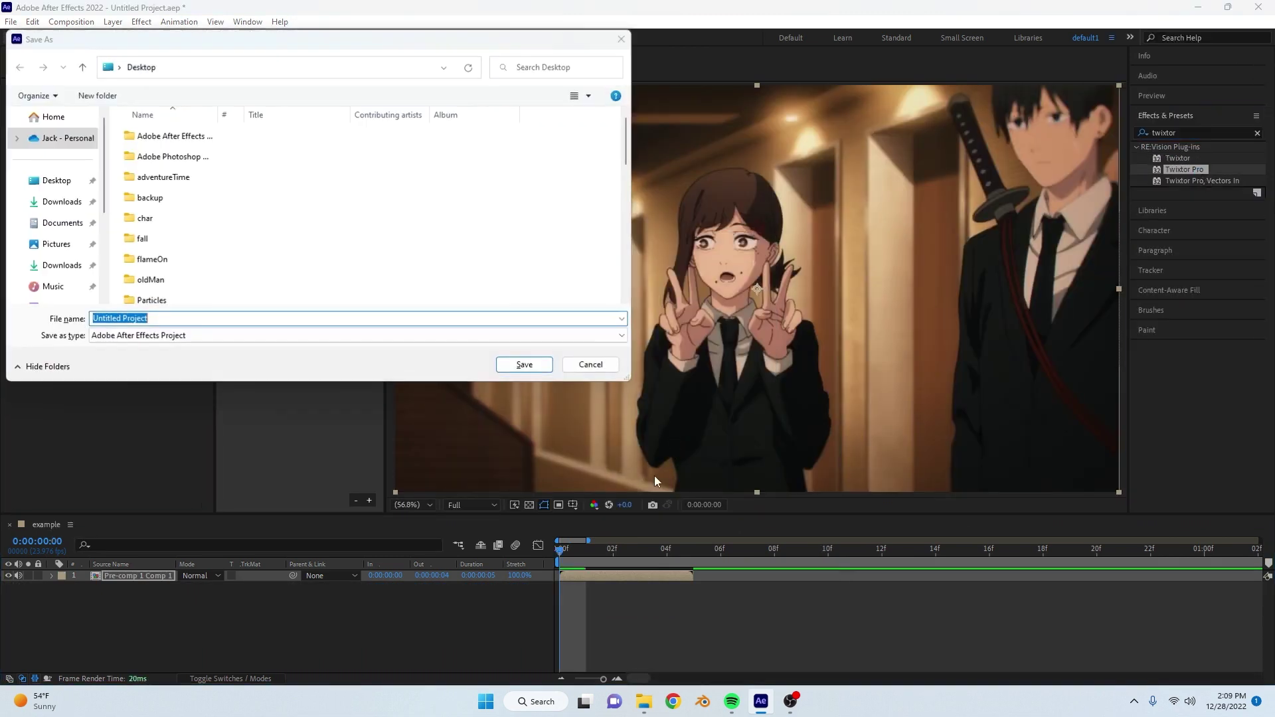
type("twix")
key("Return")
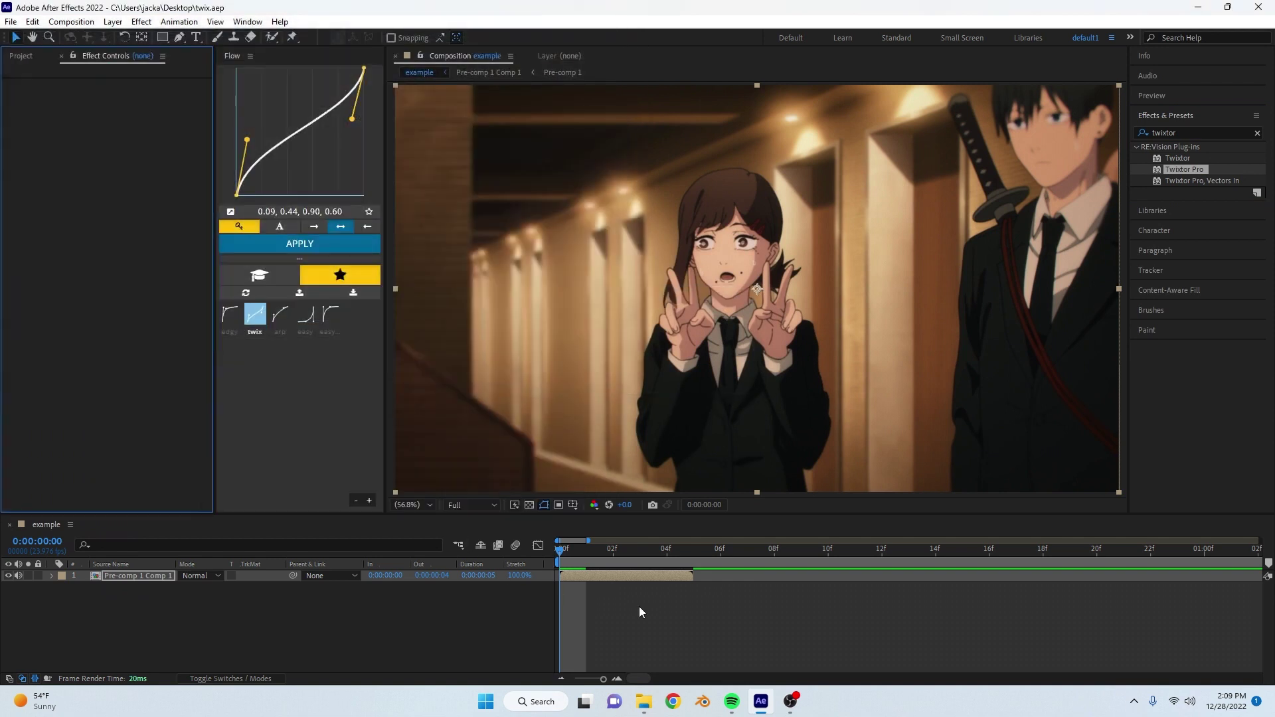
key("ctrl+alt+t")
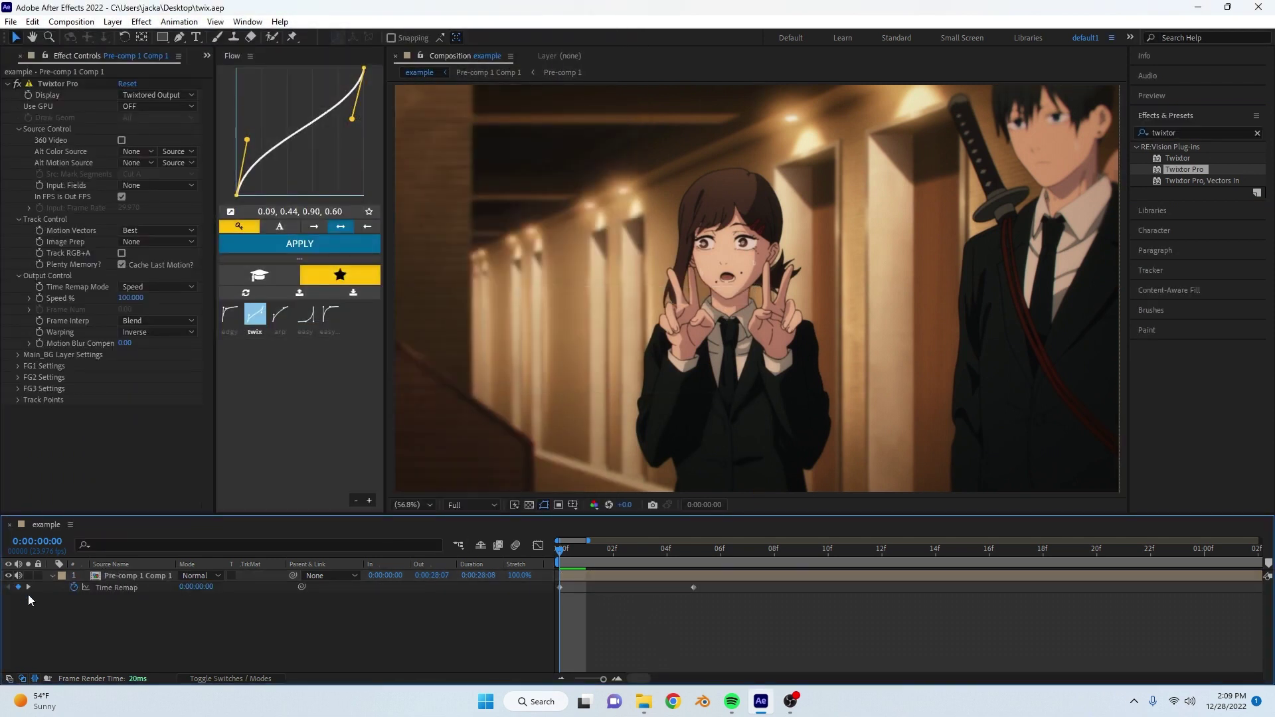
- Zoom the timeline out and add a Time Remap keyframe at frame 4
left_click_drag(590, 543, 694, 571)
mouse_move(574, 564)
left_mouse_down()
mouse_move(587, 557)
mouse_move(559, 560)
left_mouse_up()
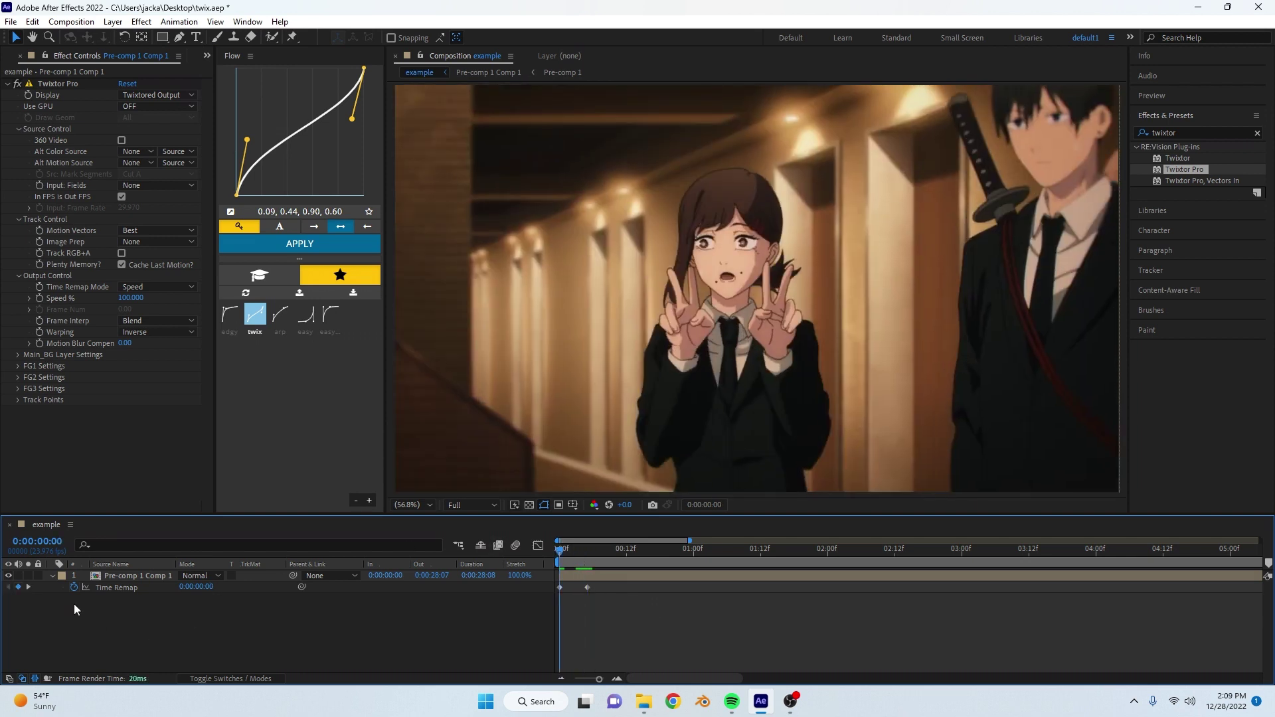
left_click(28, 587)
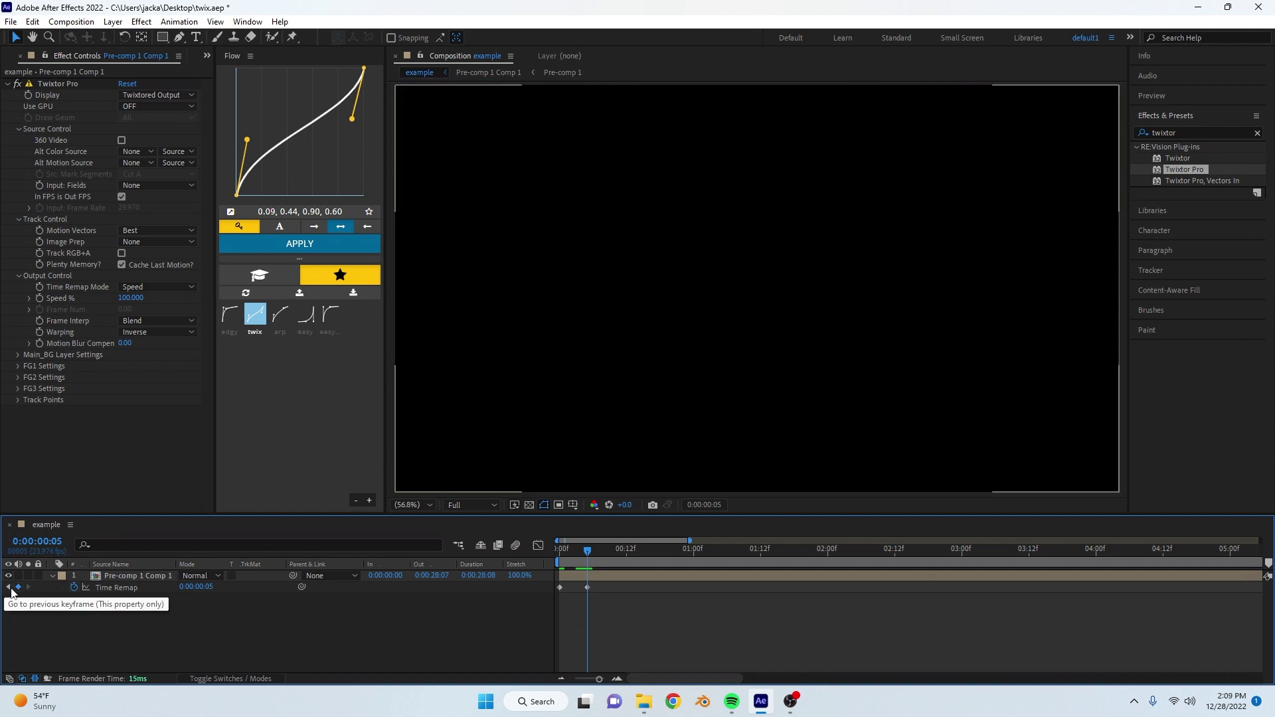
key("Page_Up")
left_click(19, 587)
key("Page_Down")
- Stretch the layer and its end keyframe to about 1:02, then preview the slowed clip
left_click_drag(566, 572, 705, 572)
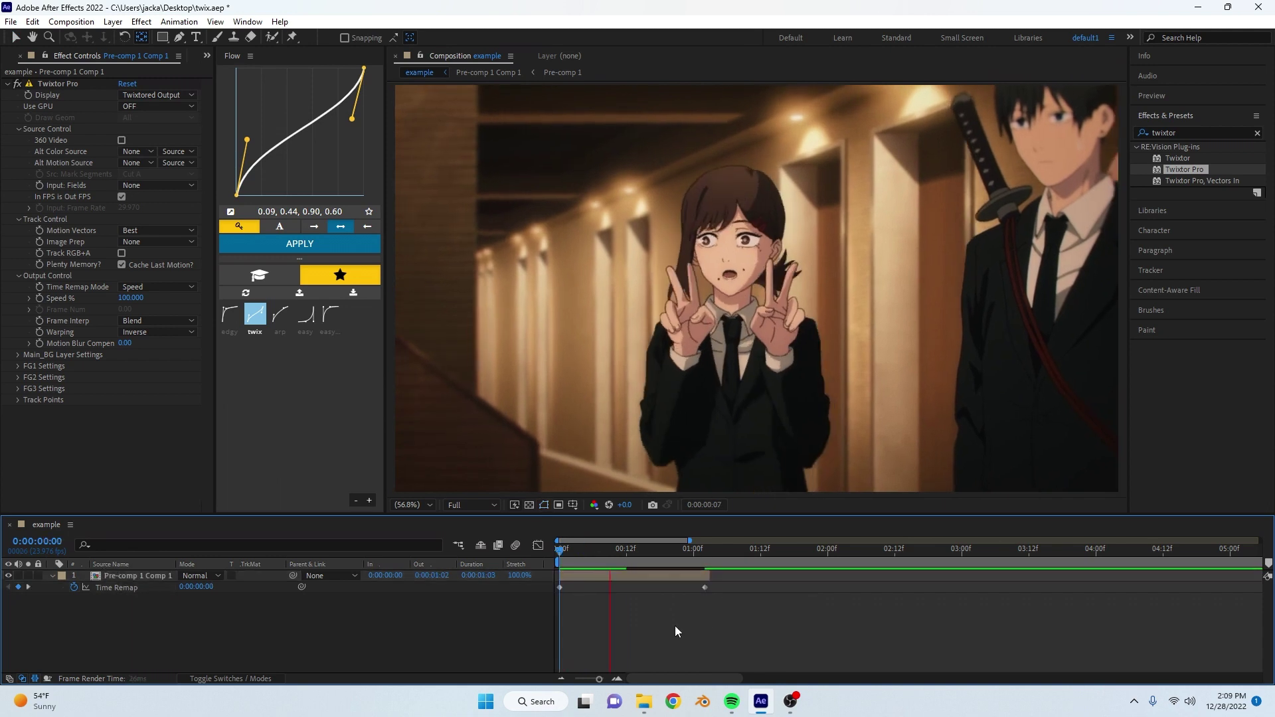
left_click(638, 560)
double_click(639, 577)
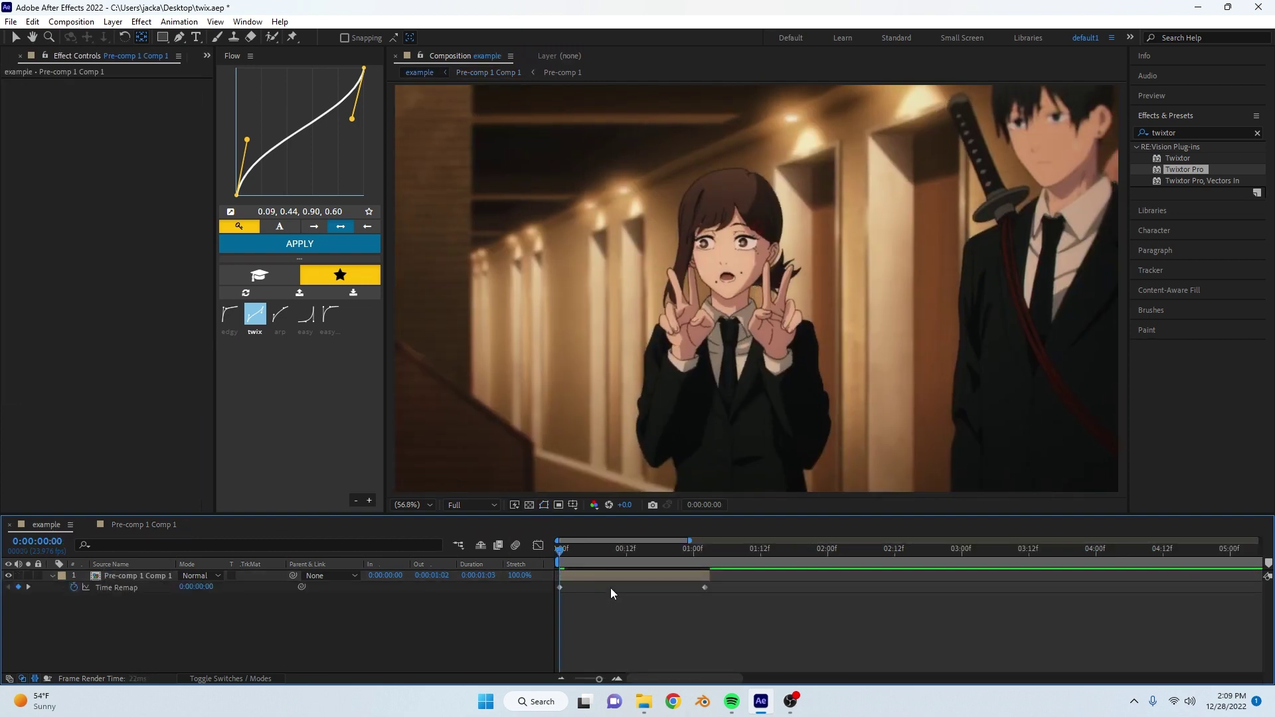
key("space")
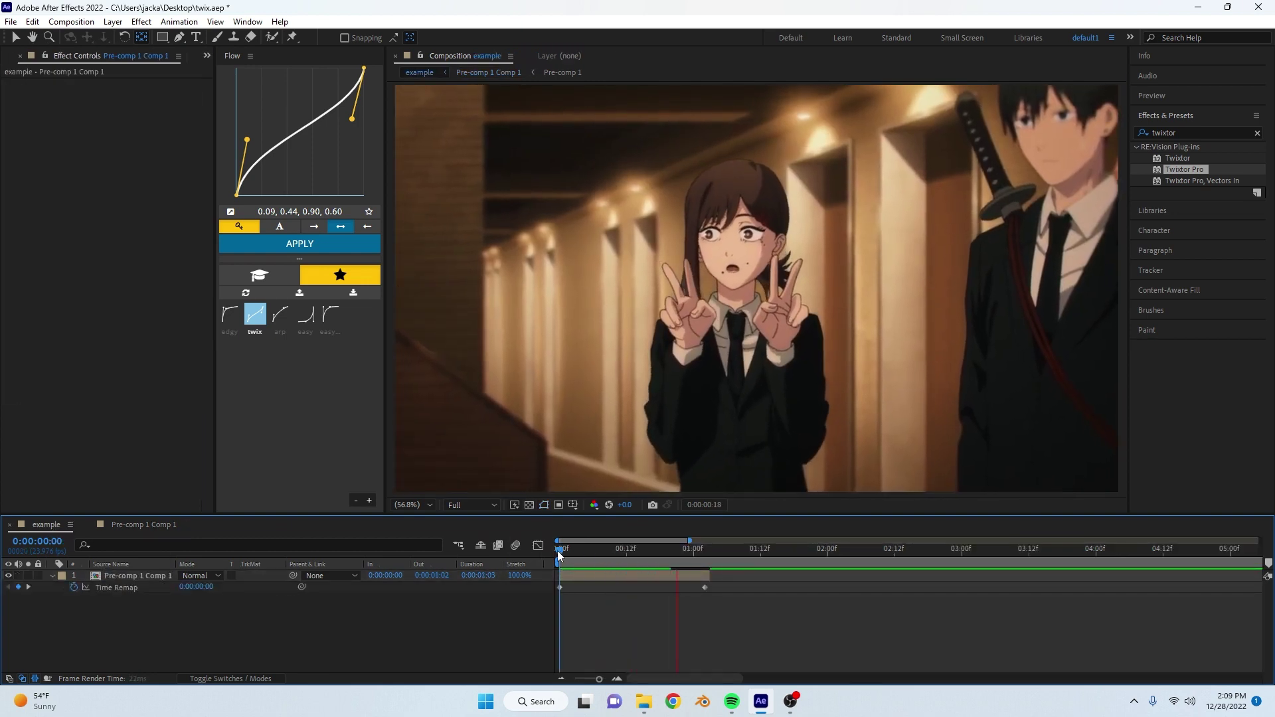
key("space")
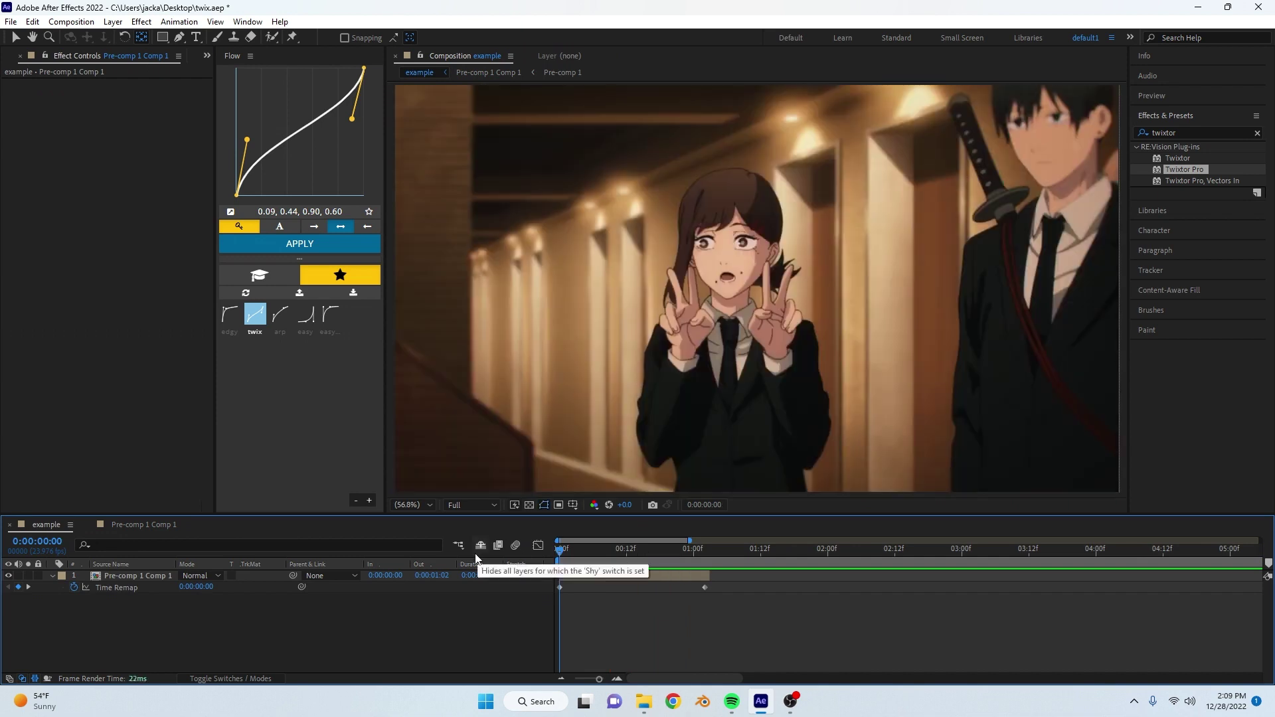
left_click(614, 583)
- Duplicate the pre-comp layer, apply Colorama in Color blend mode, and add an adjustment layer
key("ctrl+d")
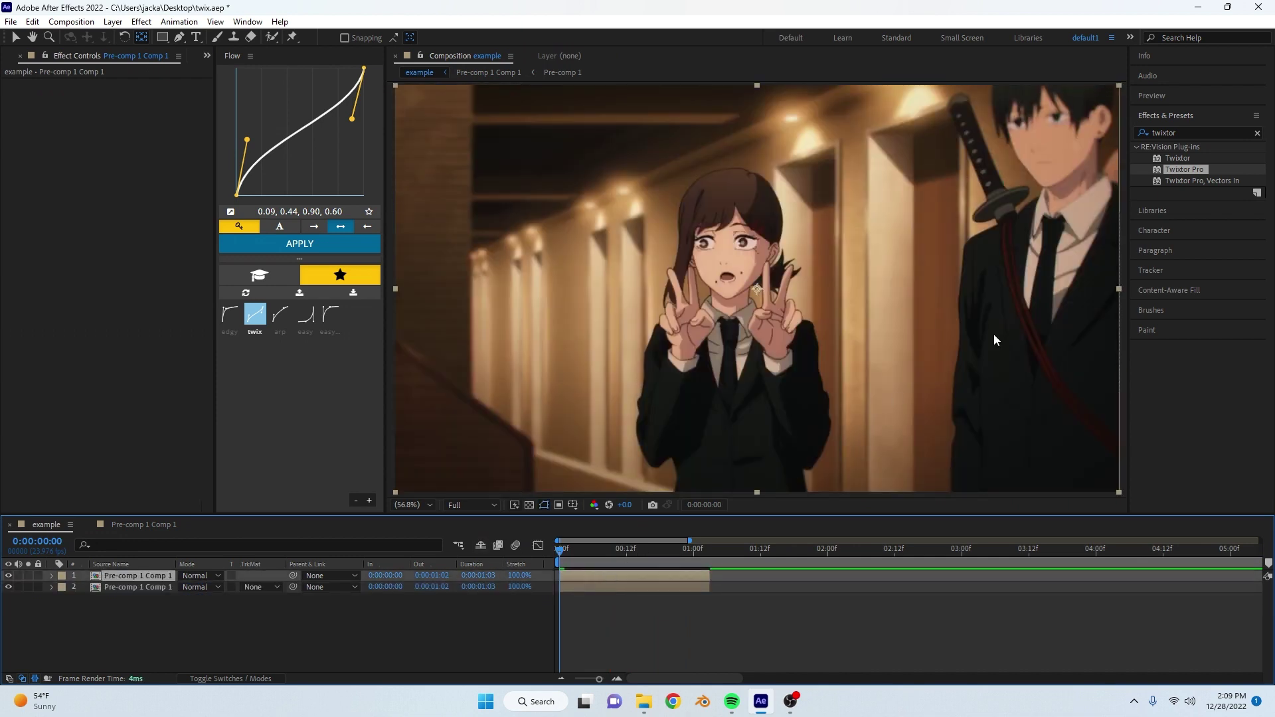
left_click(1236, 134)
type("colorama")
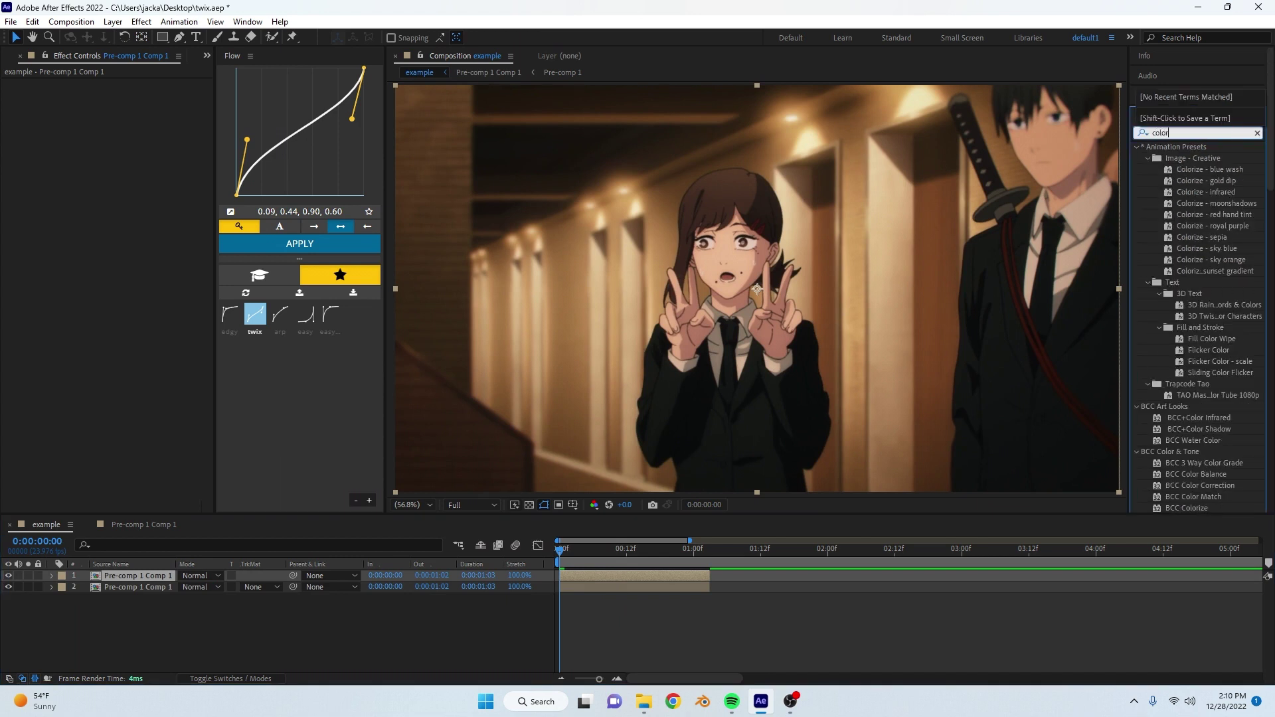
double_click(1196, 159)
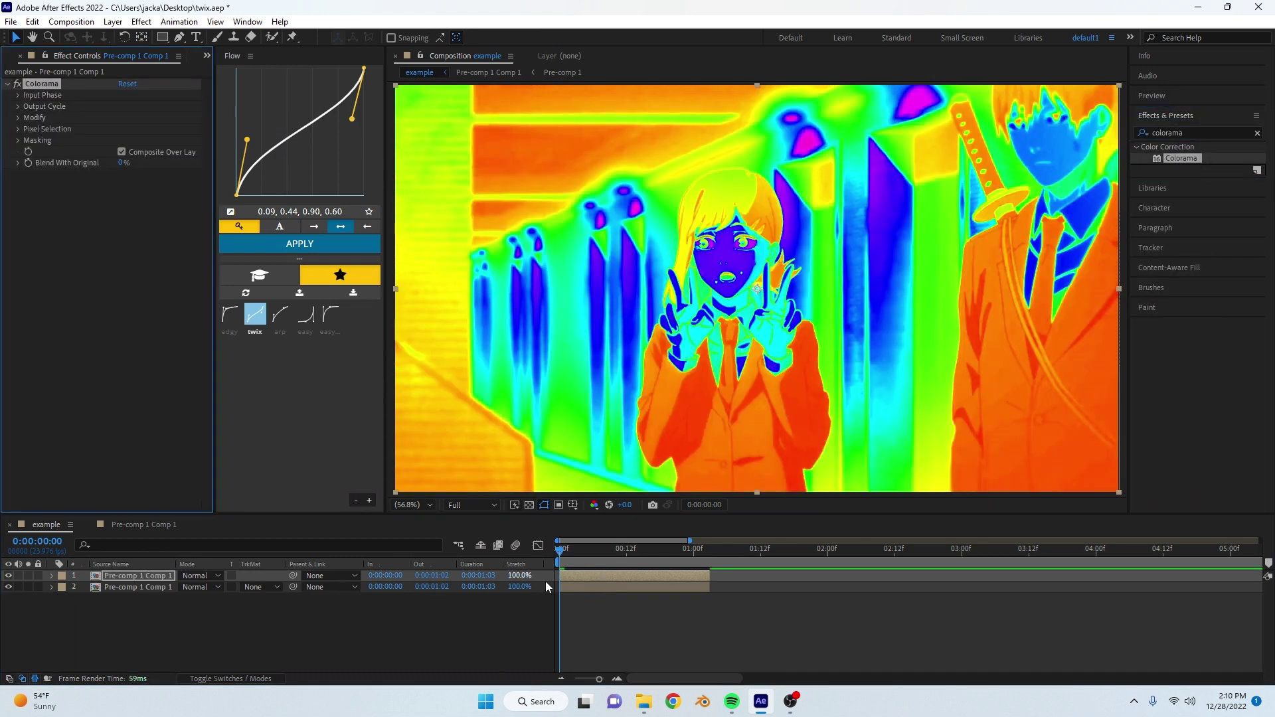
left_click(214, 577)
left_click(275, 612)
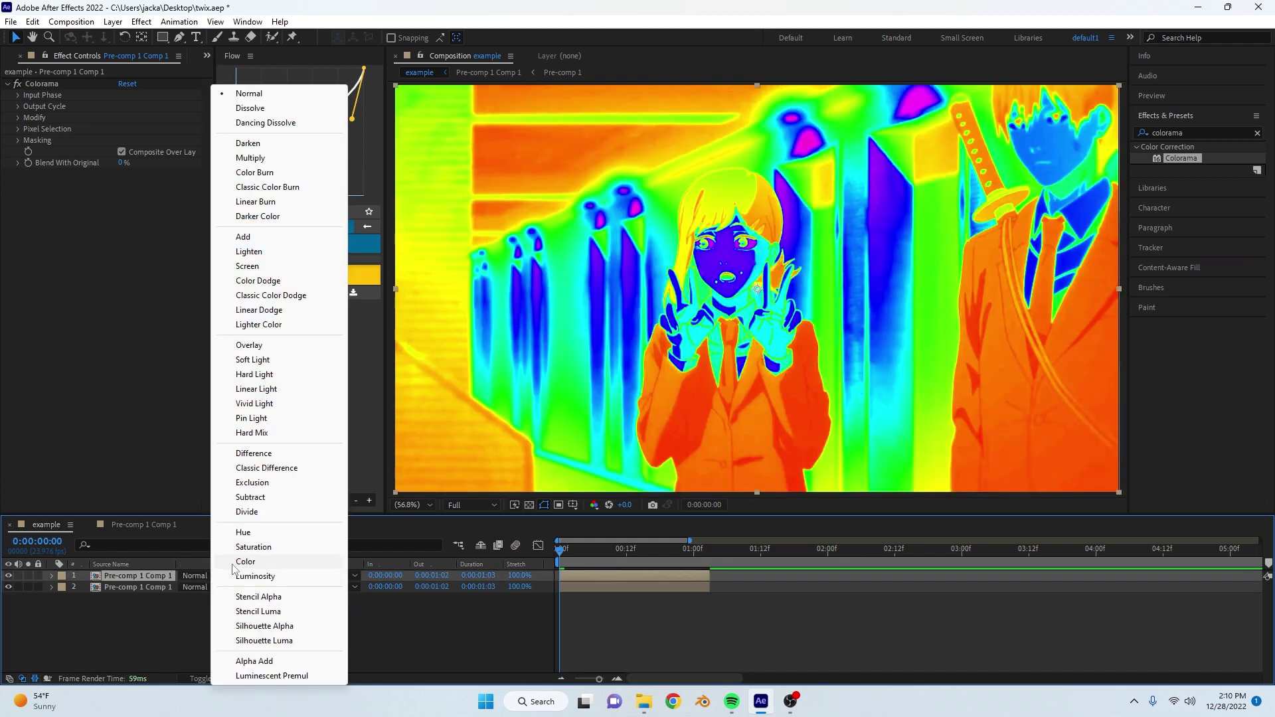
left_click(246, 562)
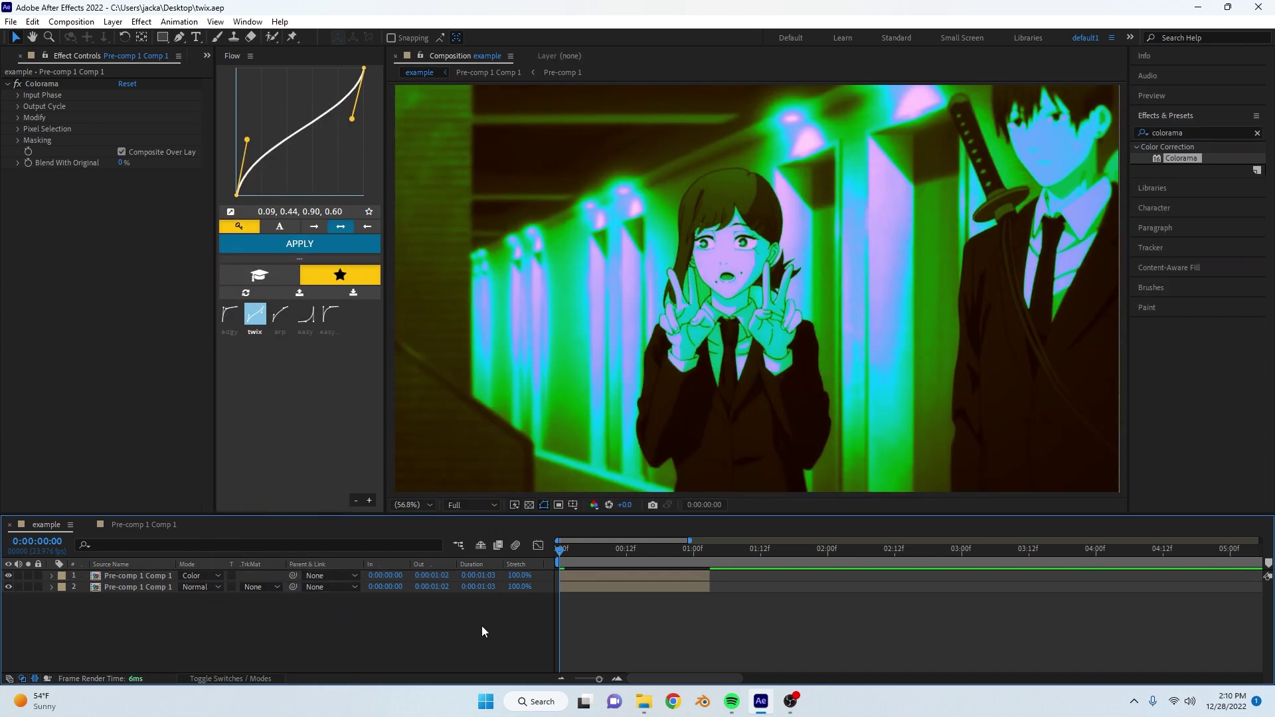
key("ctrl+alt+y")
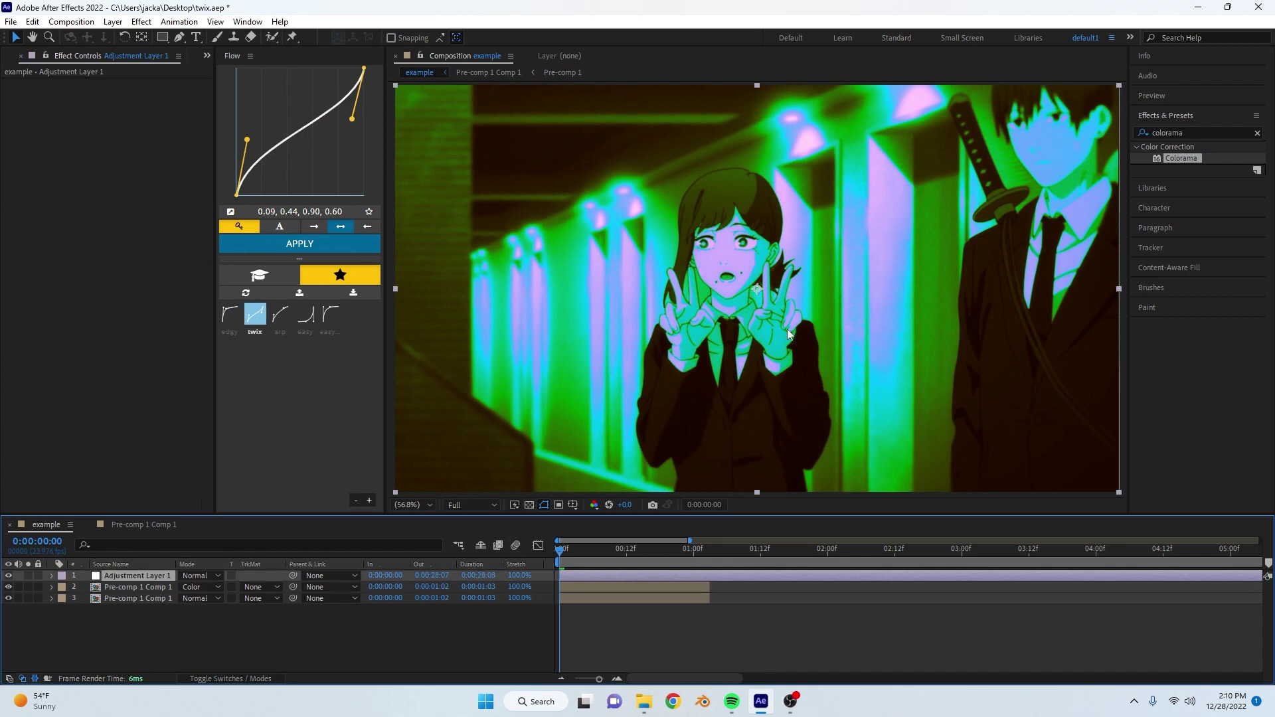
- Apply Colorista V to Adjustment Layer 1
left_click(1214, 128)
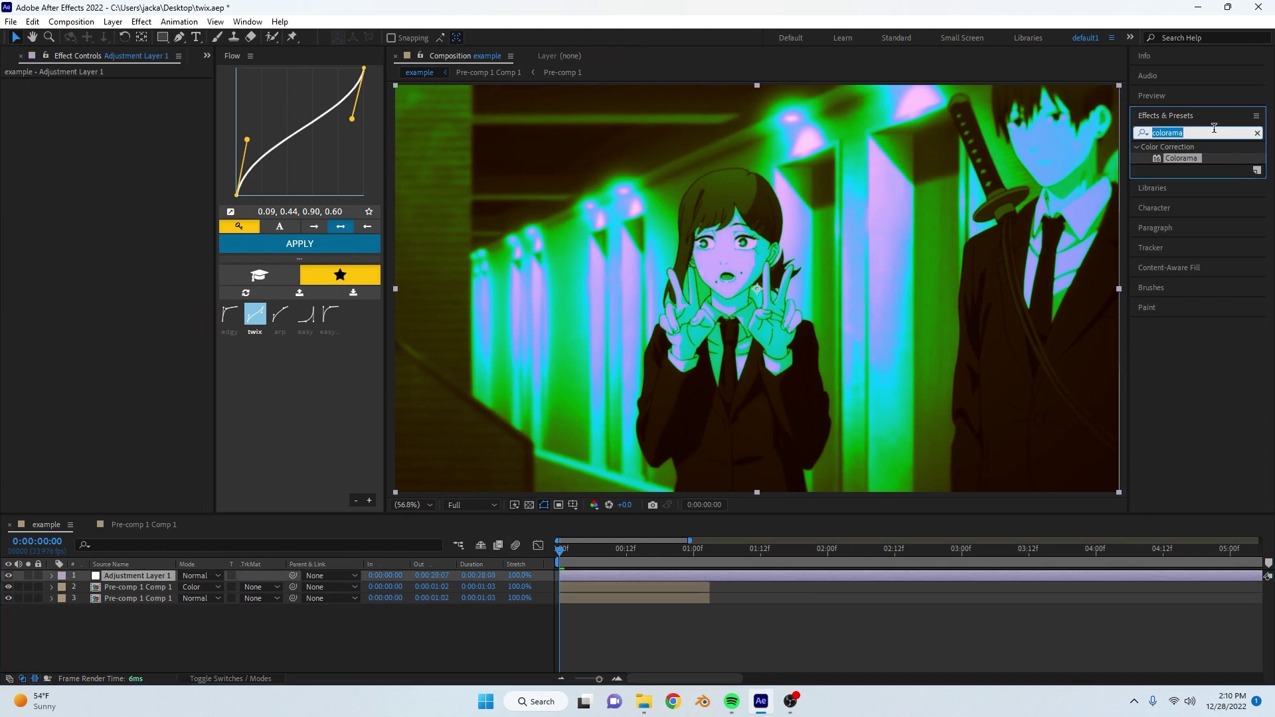
type("color")
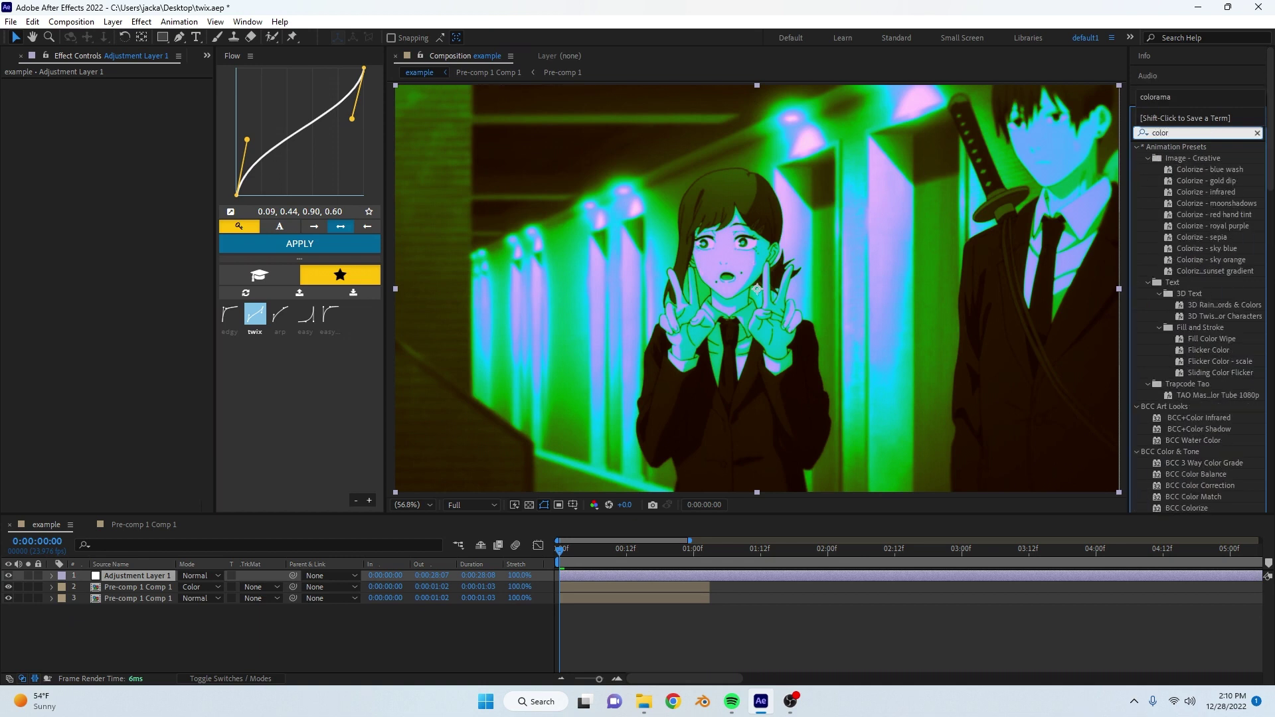
type("ista")
left_click_drag(1195, 158, 178, 333)
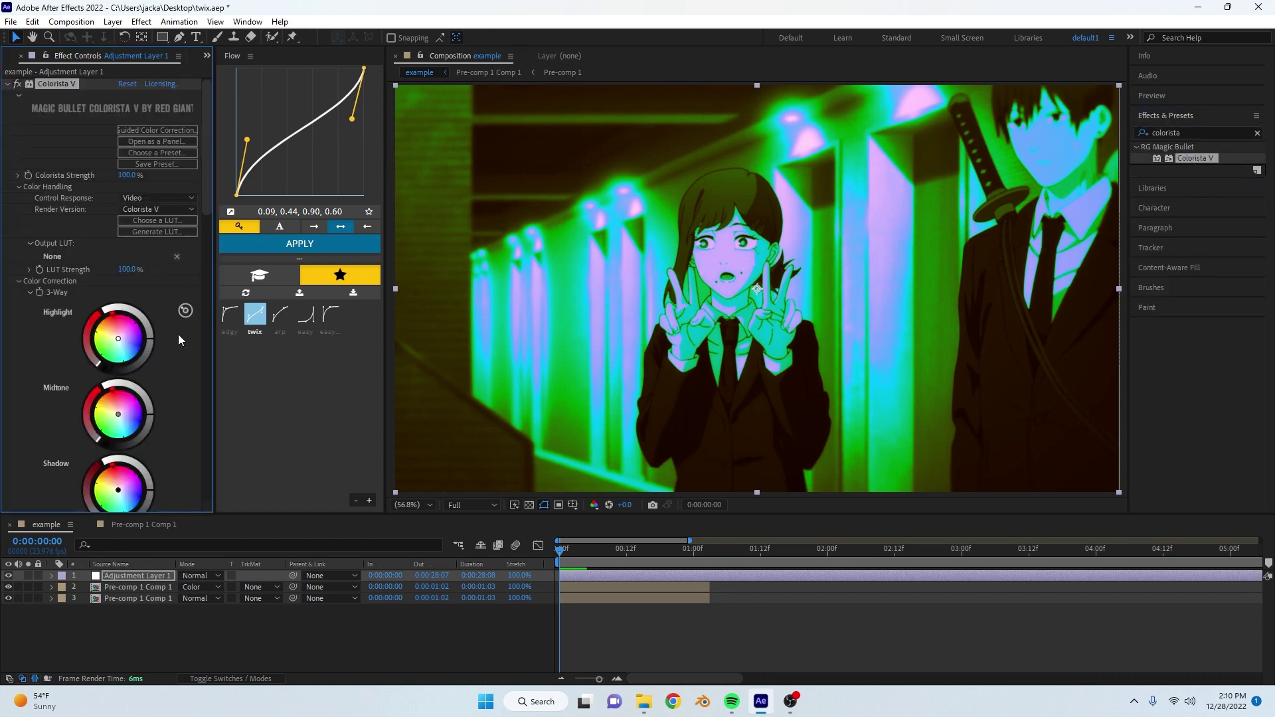
scroll(45, 398, "down", 10)
scroll(66, 435, "up", 2)
scroll(66, 436, "up", 4)
scroll(67, 436, "up", 2)
scroll(67, 433, "down", 5)
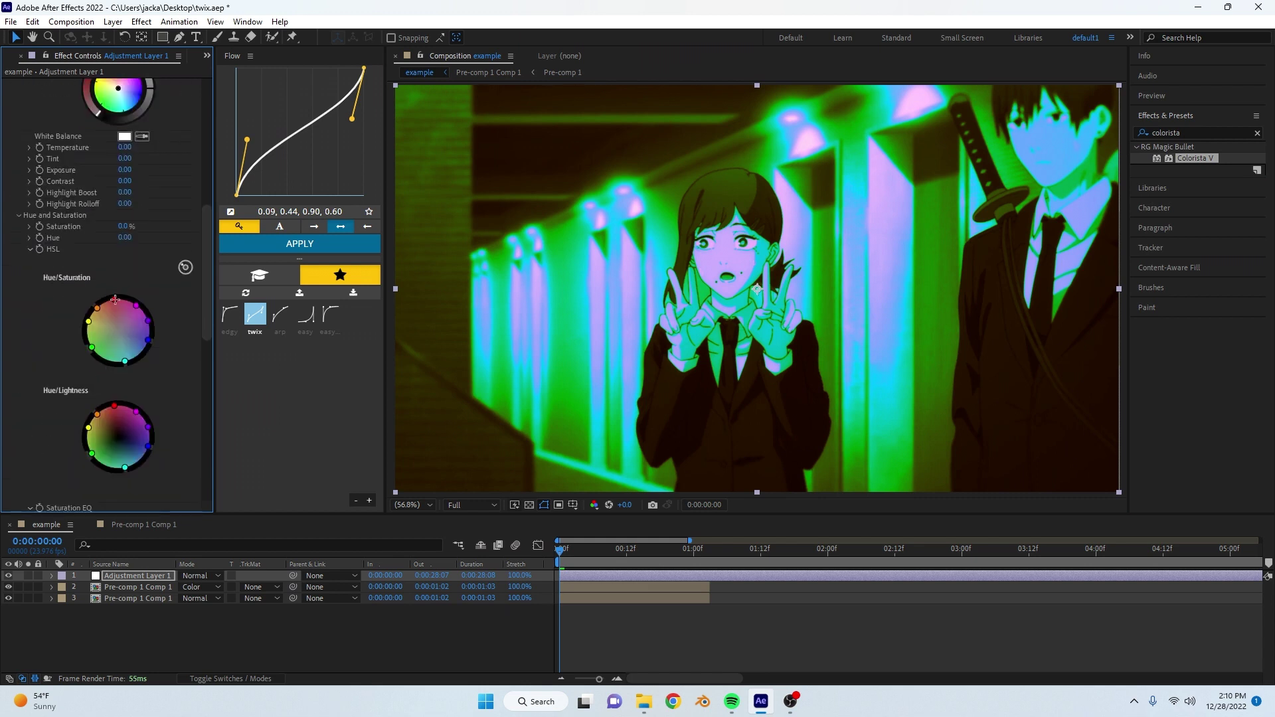
- In Colorista's HSL curves, desaturate the orange and cyan tones and darken the cyan lightness
left_click_drag(97, 309, 115, 329)
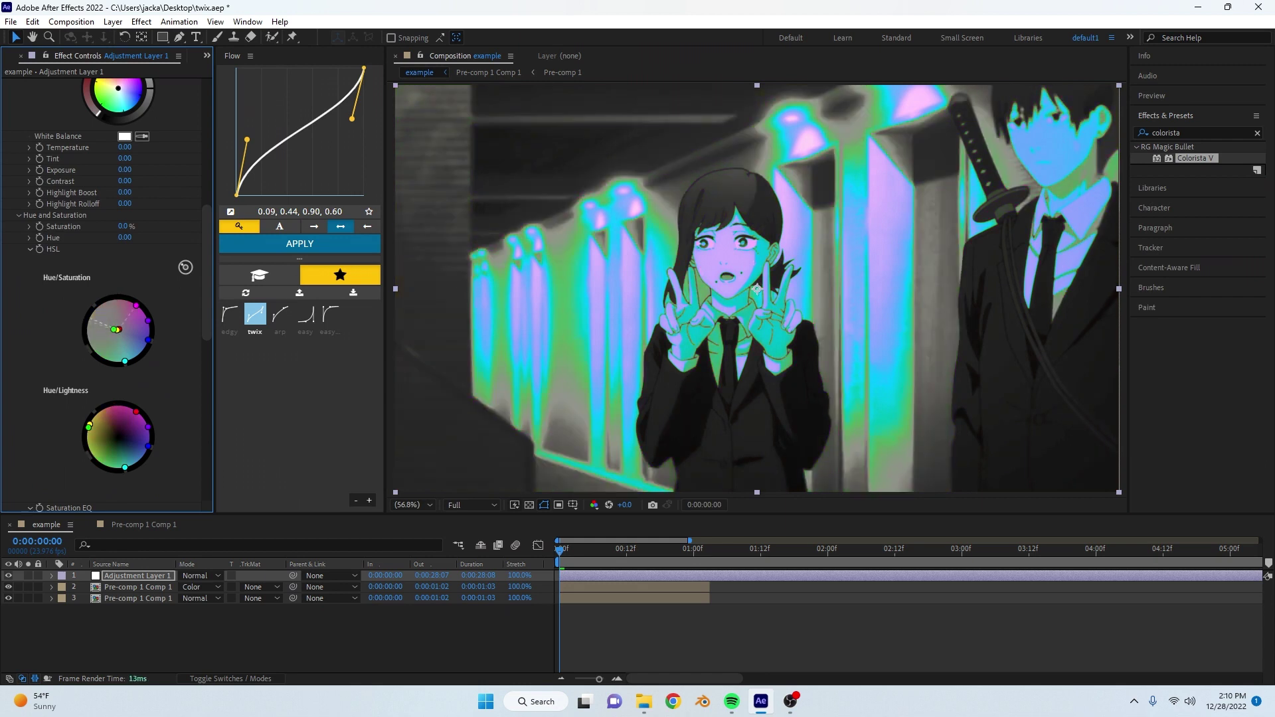
left_click_drag(125, 360, 125, 333)
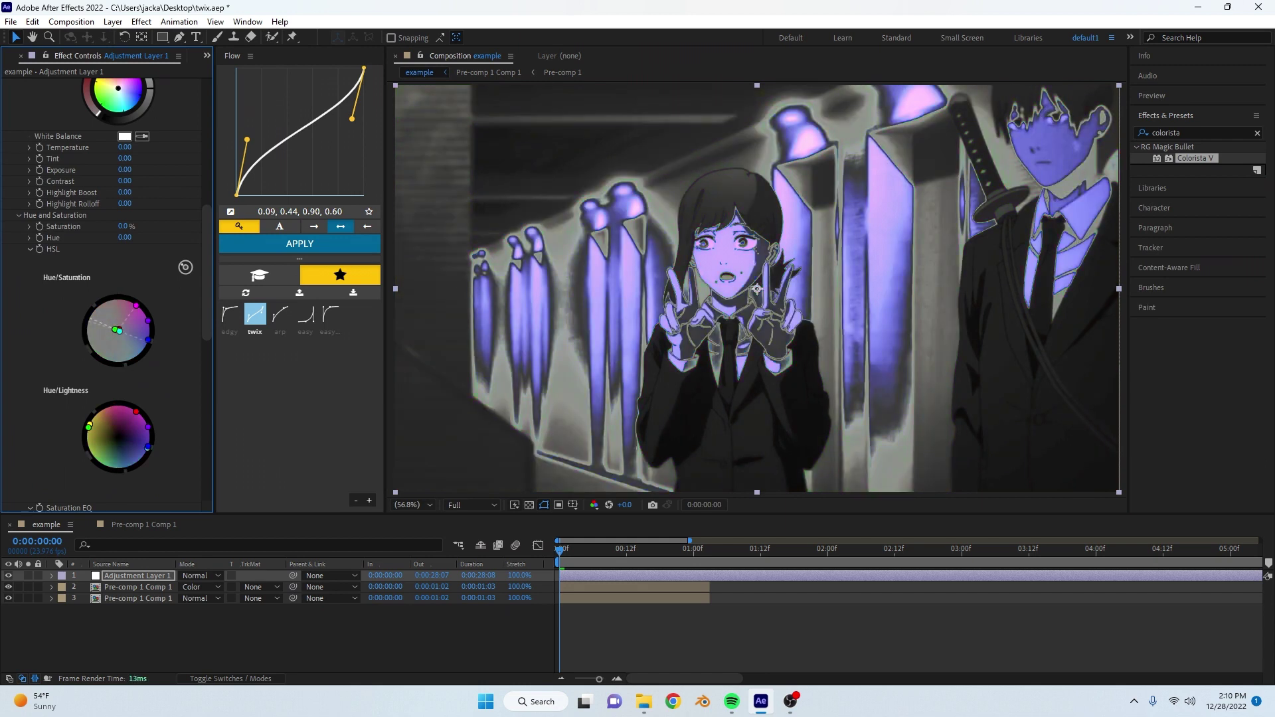
left_click_drag(119, 436, 109, 466)
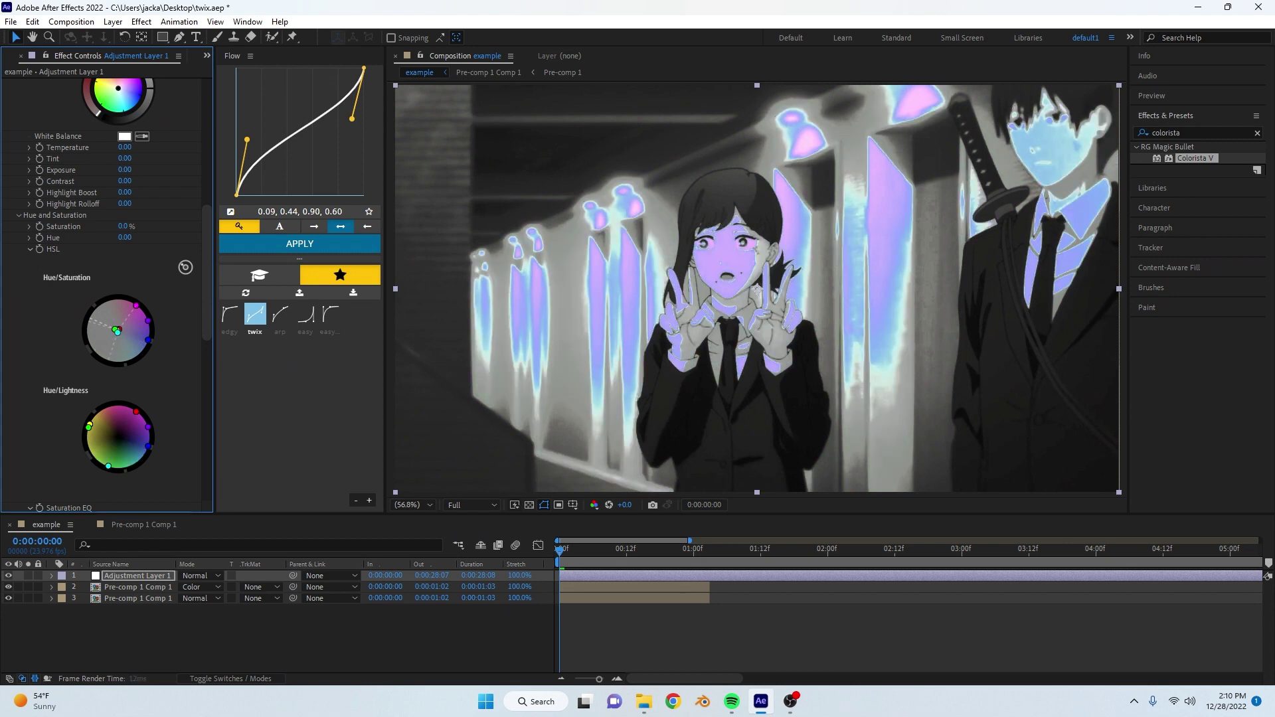
left_click_drag(106, 466, 135, 463)
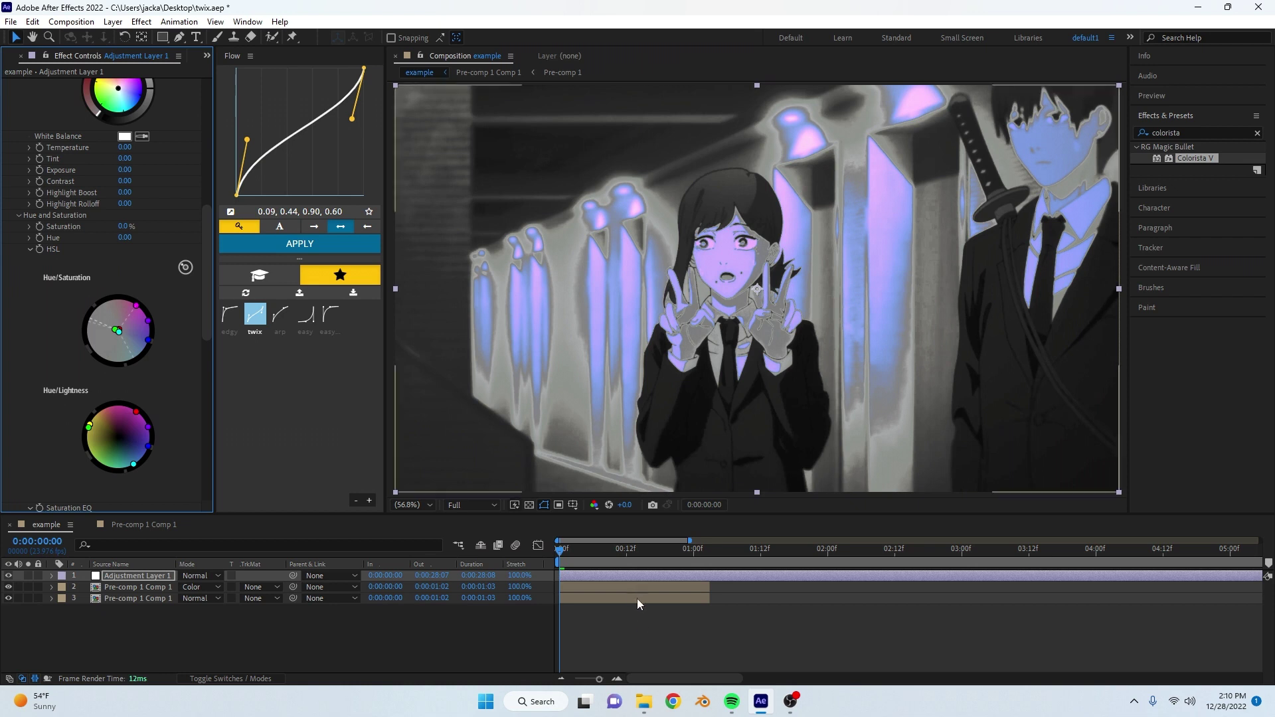
left_click(119, 588)
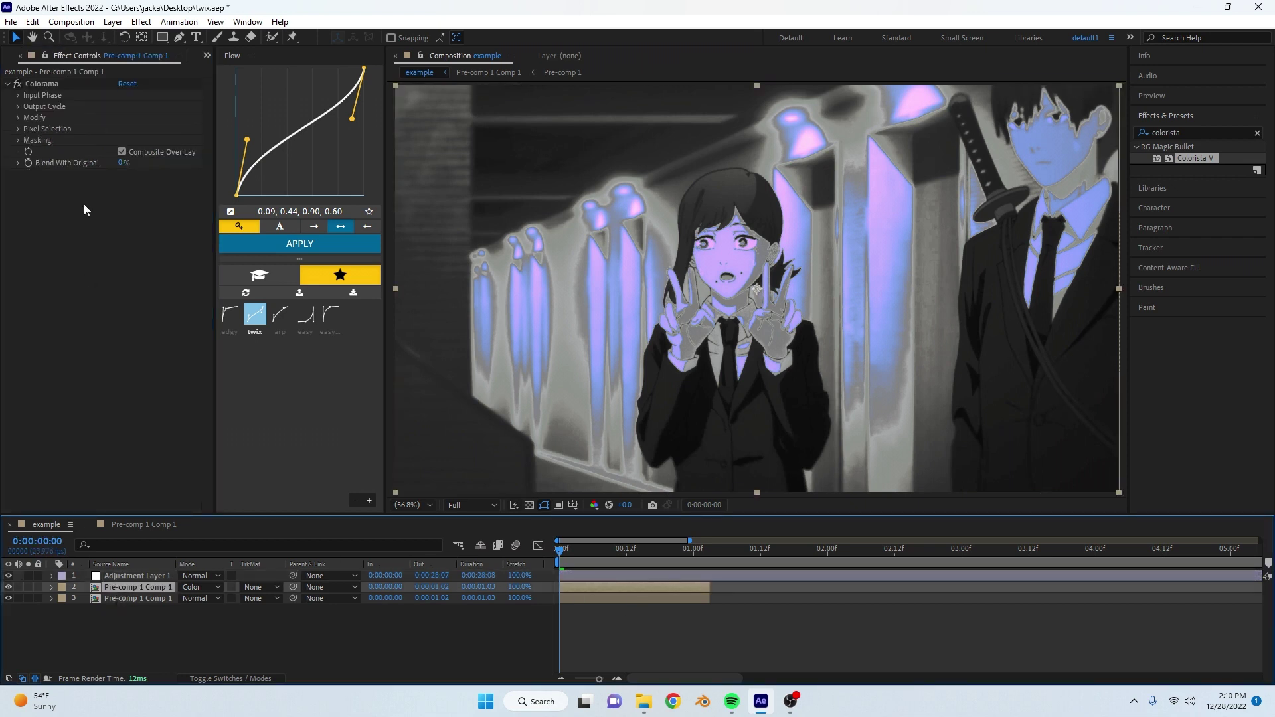
- Set Colorama's Phase Shift to 0x+100.0° for magenta-blue highlights and zoom the timeline in
left_click(19, 97)
mouse_move(140, 156)
left_mouse_down()
mouse_move(244, 175)
mouse_move(219, 172)
left_mouse_up()
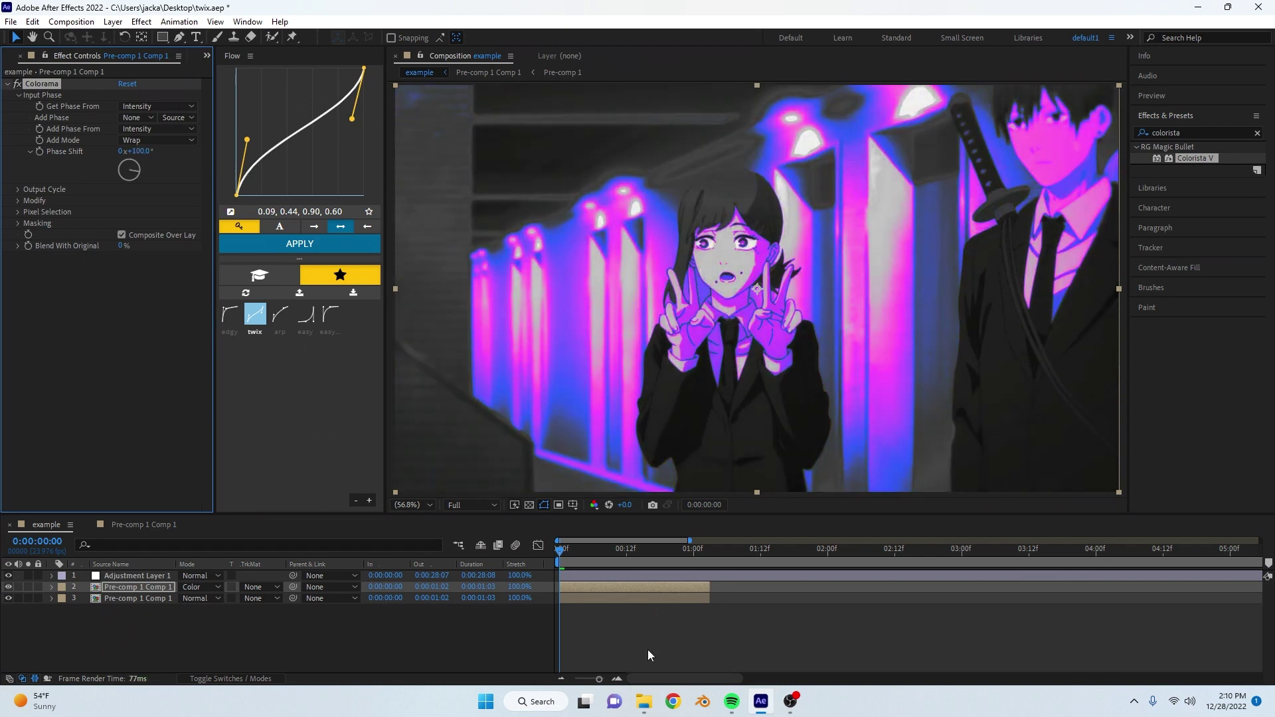
left_click(226, 640)
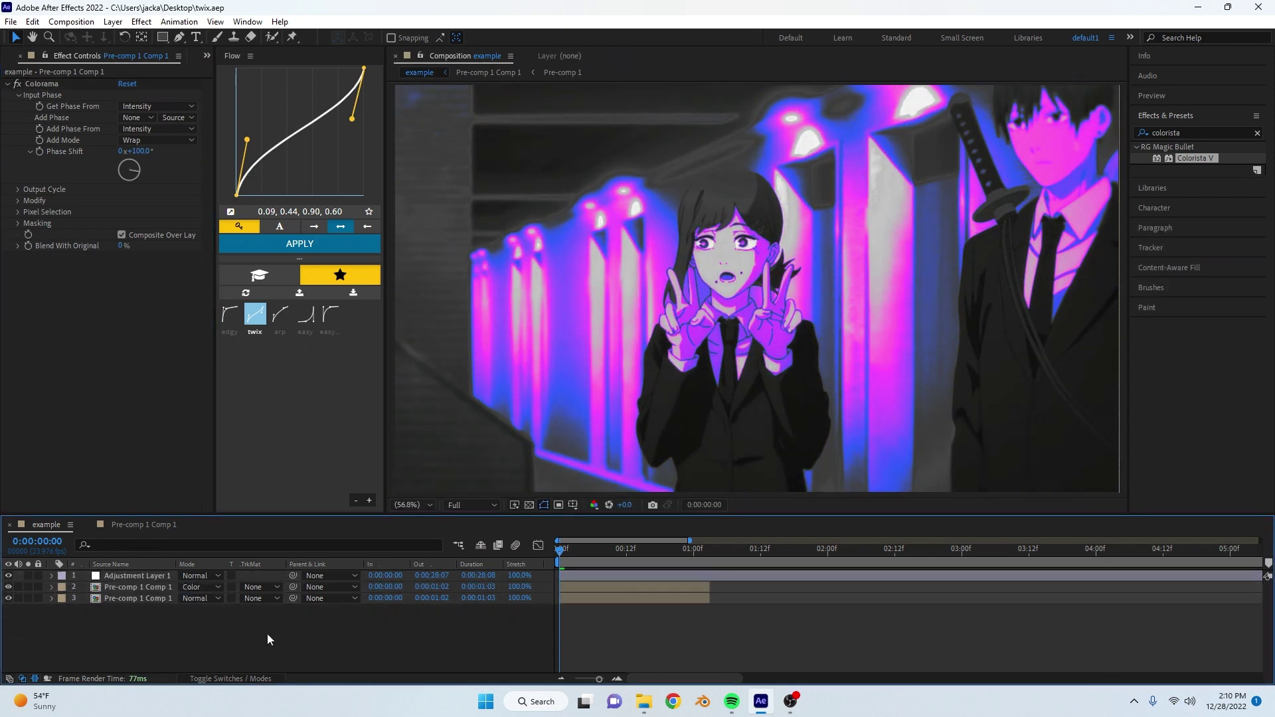
left_click_drag(692, 541, 647, 541)
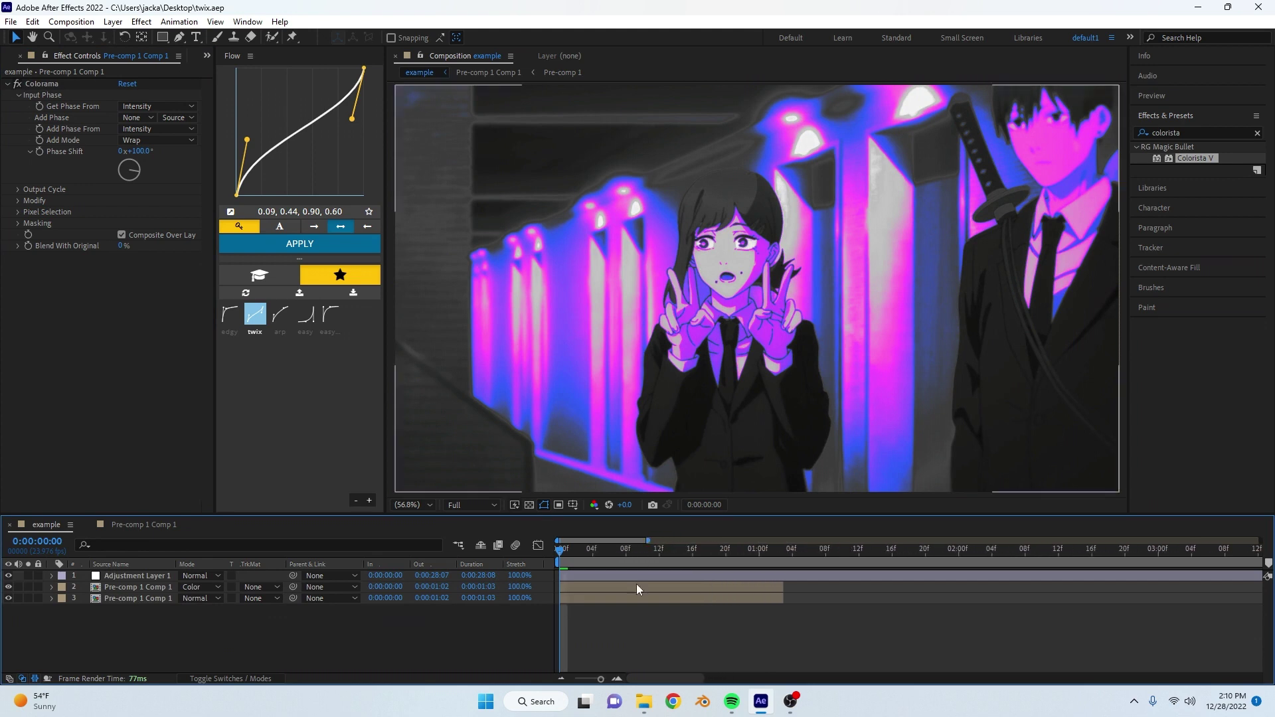
left_click(141, 588)
- Apply BCC Noise Reduction to Pre-comp 1 Comp 1 with Smoothing Mode set to Spatial
left_click(1218, 133)
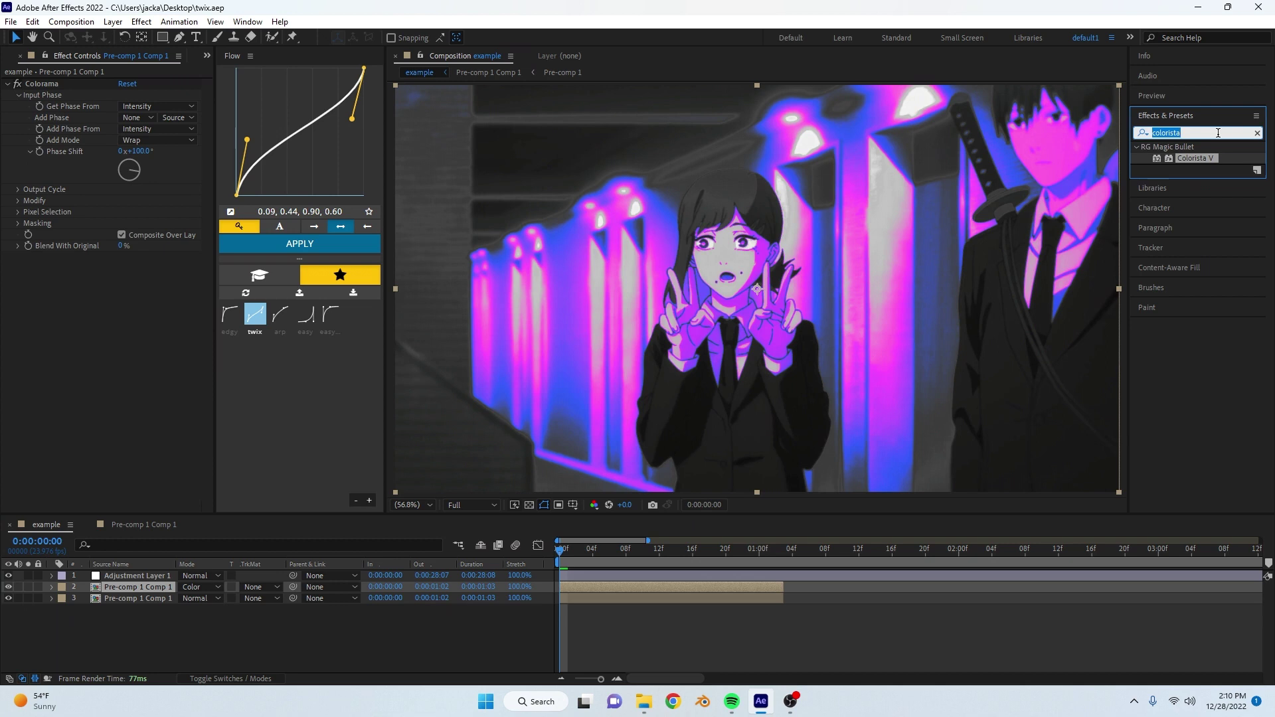
type("noise red")
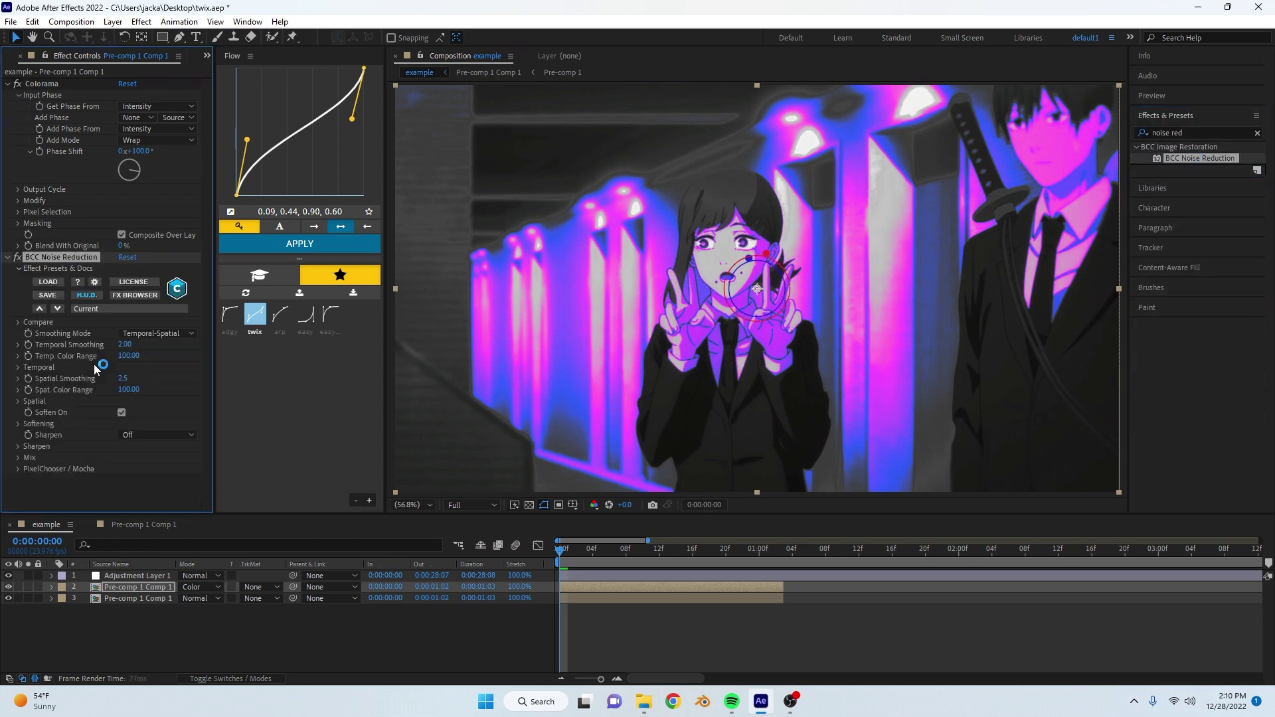
left_click(157, 332)
left_click(169, 359)
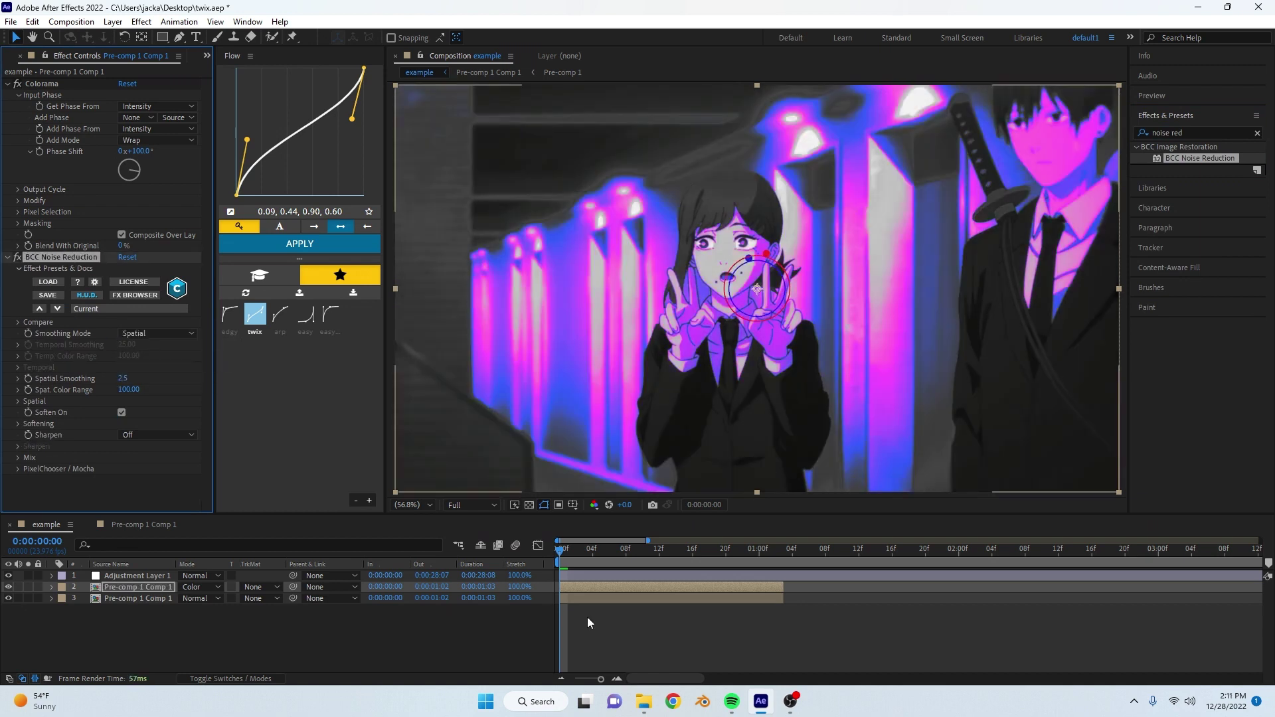
left_click(157, 600)
left_click(158, 606)
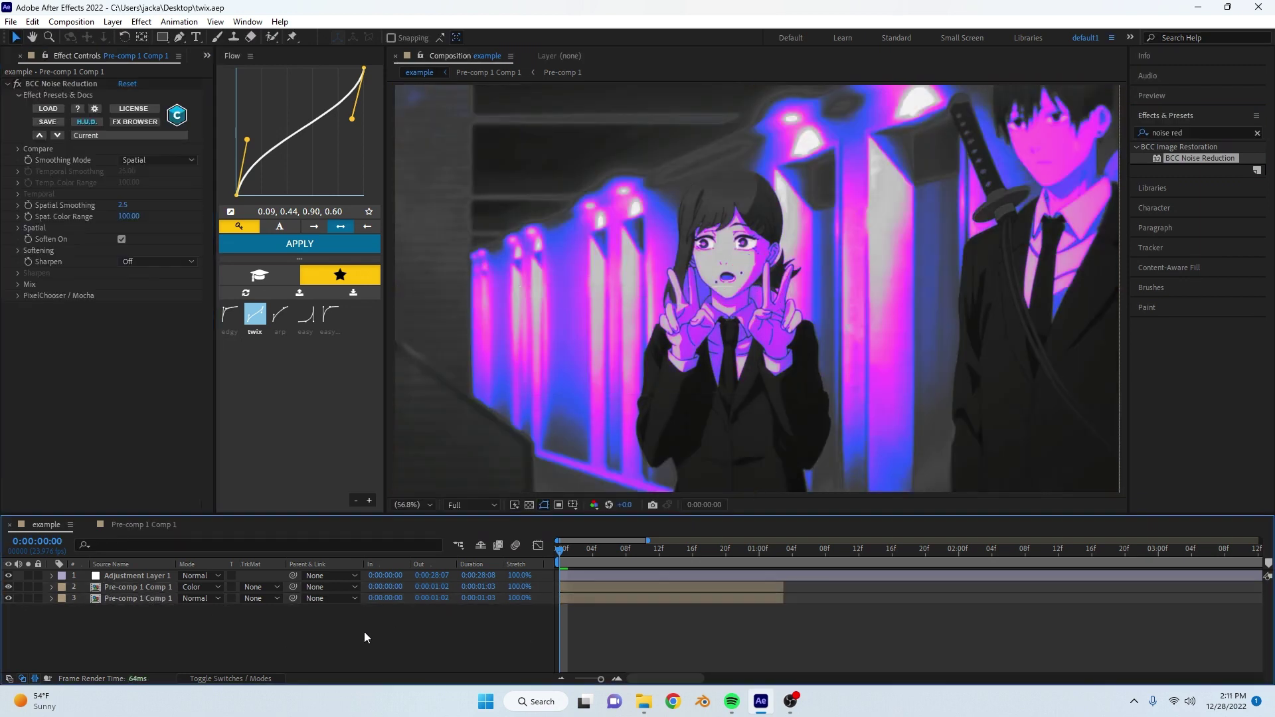
- Duplicate Adjustment Layer 1, swap Colorista V for Magic Bullet Looks, and open the Looks editor
left_click(568, 575)
key("ctrl+d")
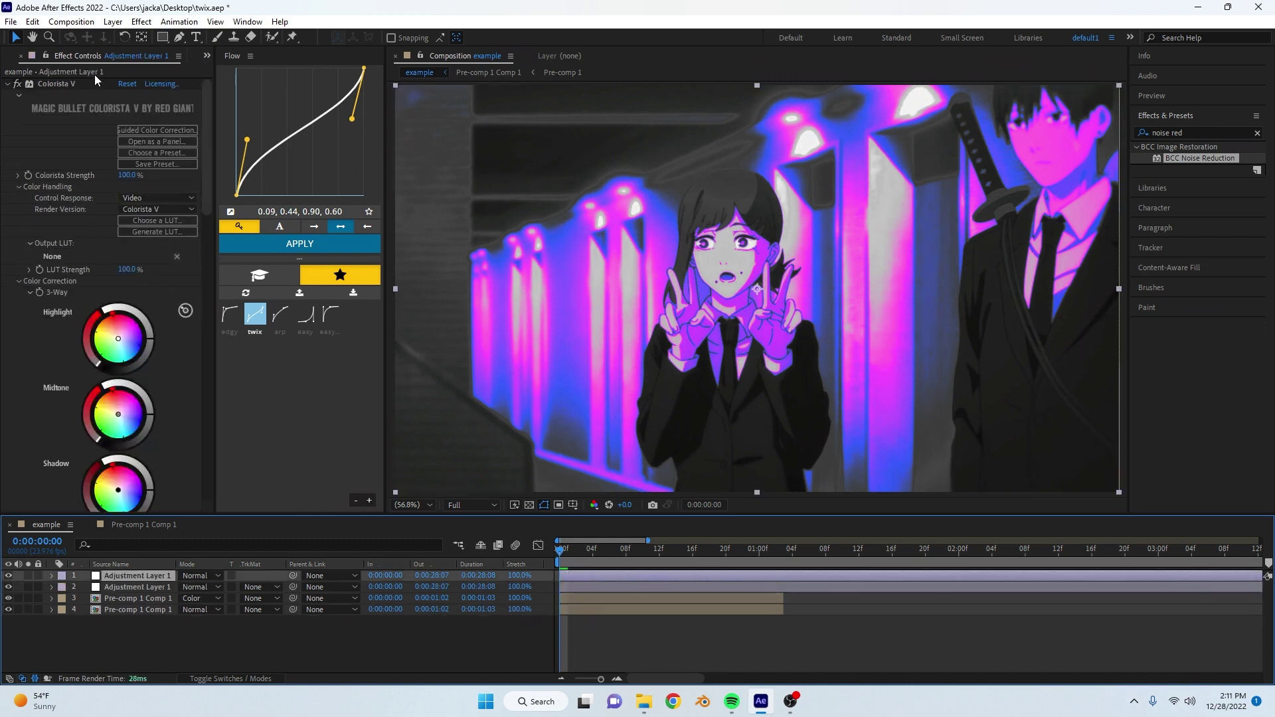
key("Delete")
left_click(1212, 131)
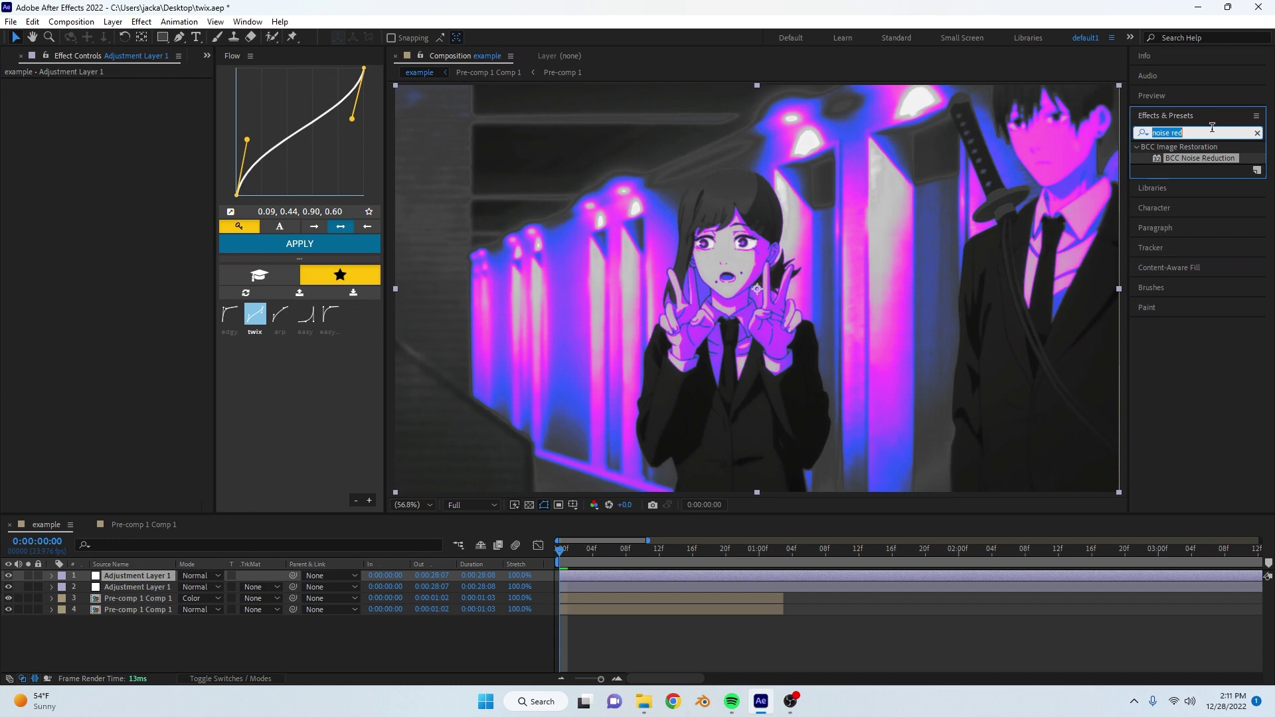
type("looks")
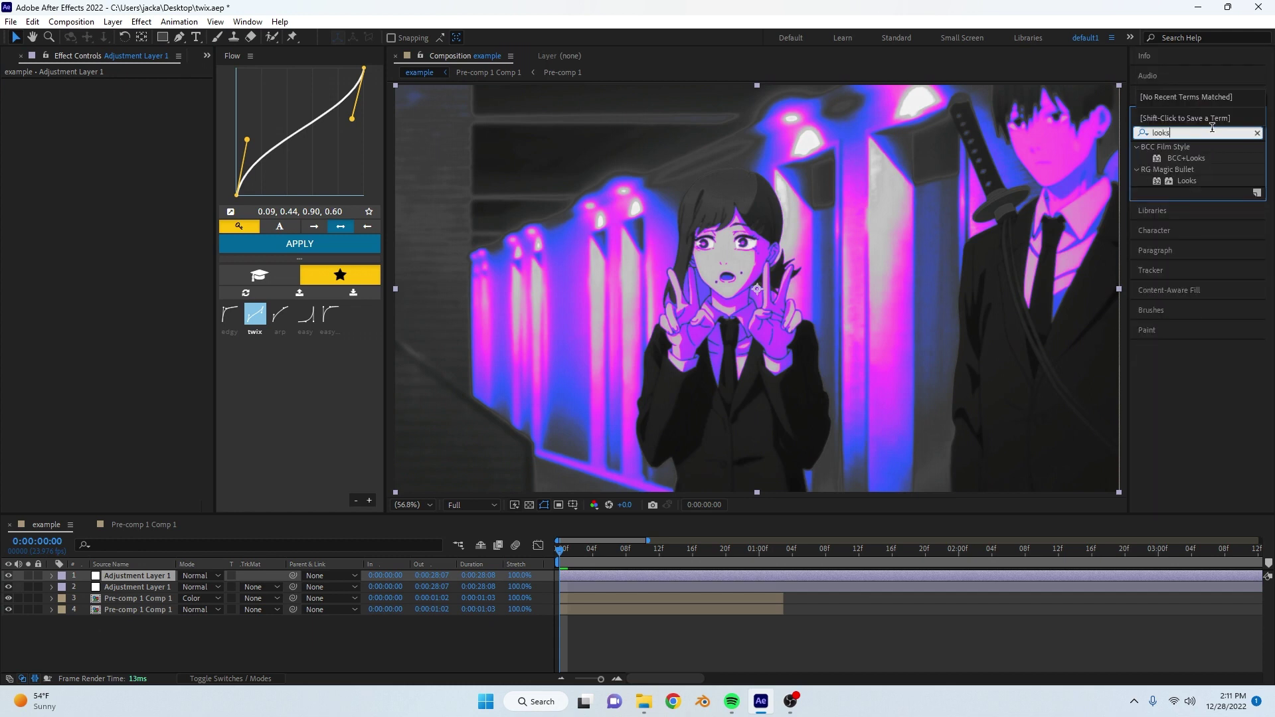
double_click(1187, 180)
left_click(38, 154)
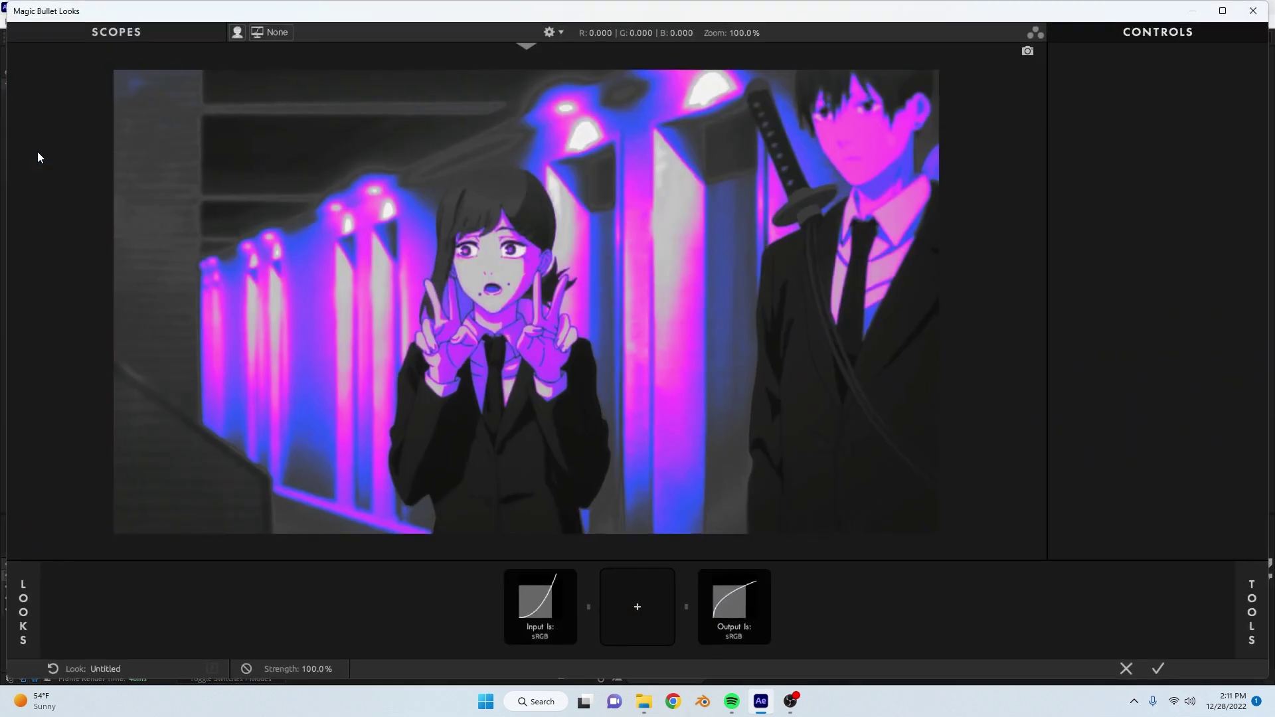
- Add a LUT tool to the look chain after briefly trying a Contrast tool
left_click(1251, 613)
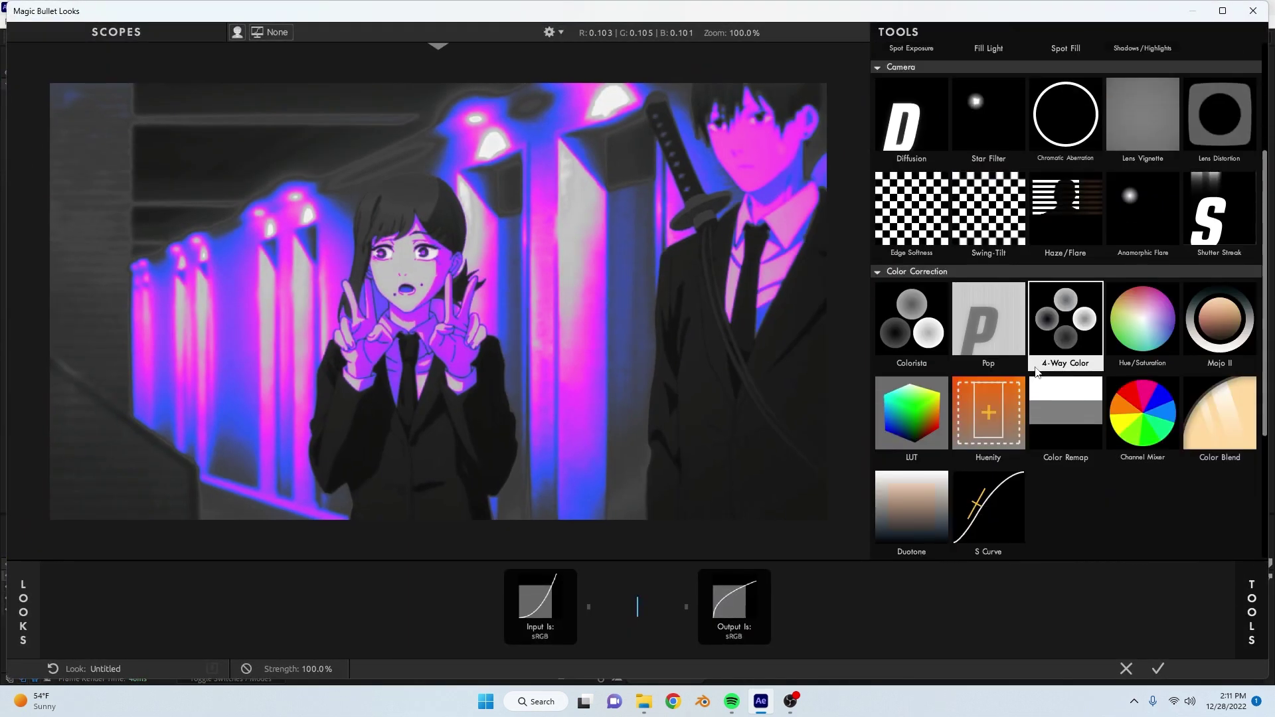
left_click_drag(983, 96, 486, 271)
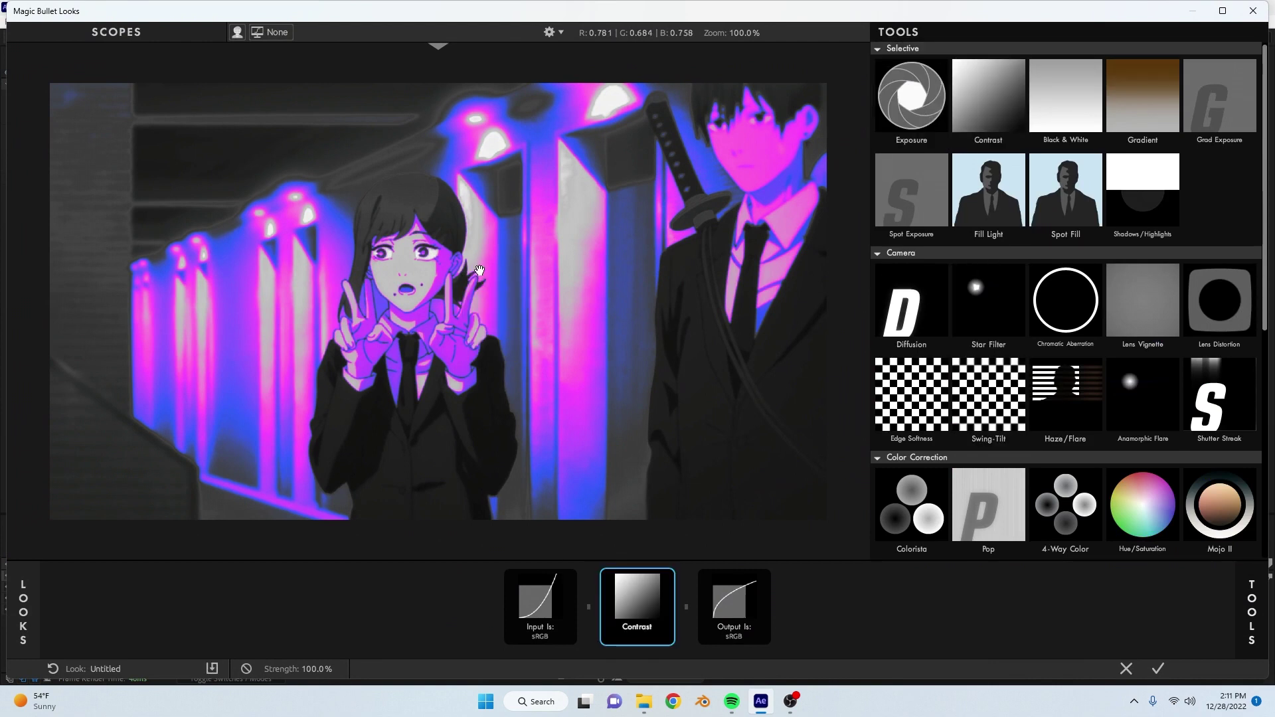
key("Delete")
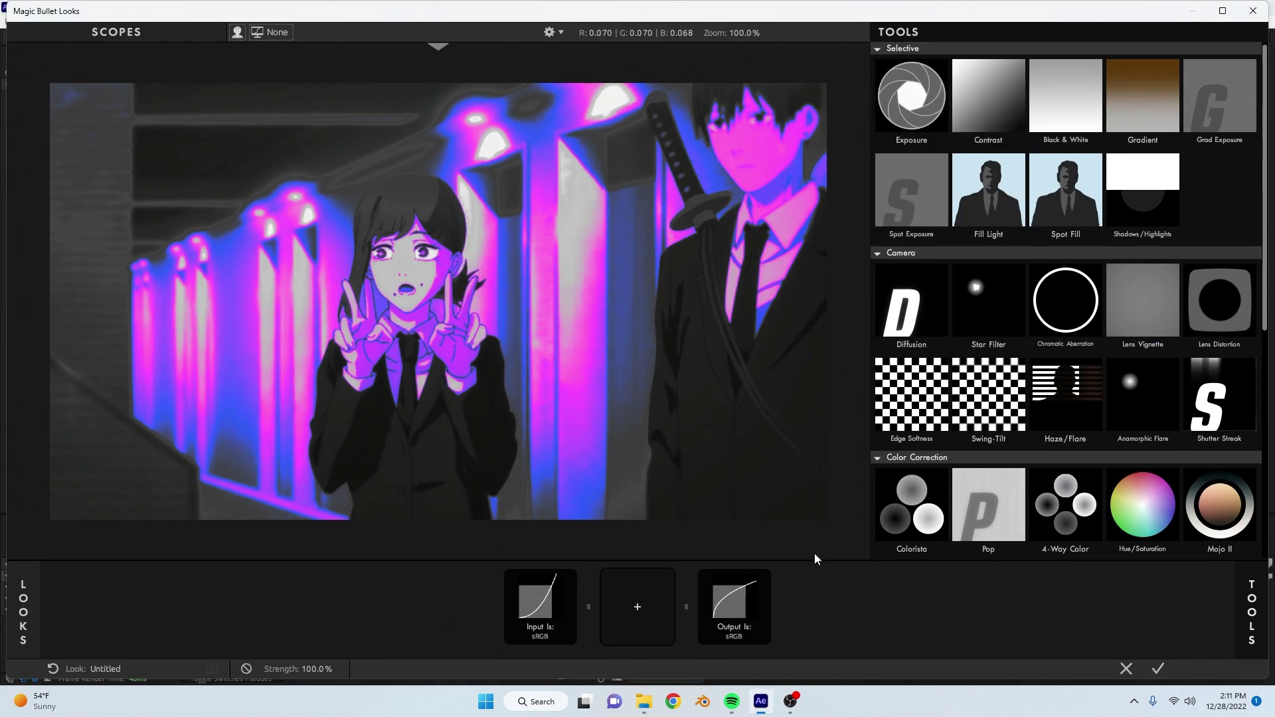
scroll(983, 454, "down", 5)
double_click(931, 221)
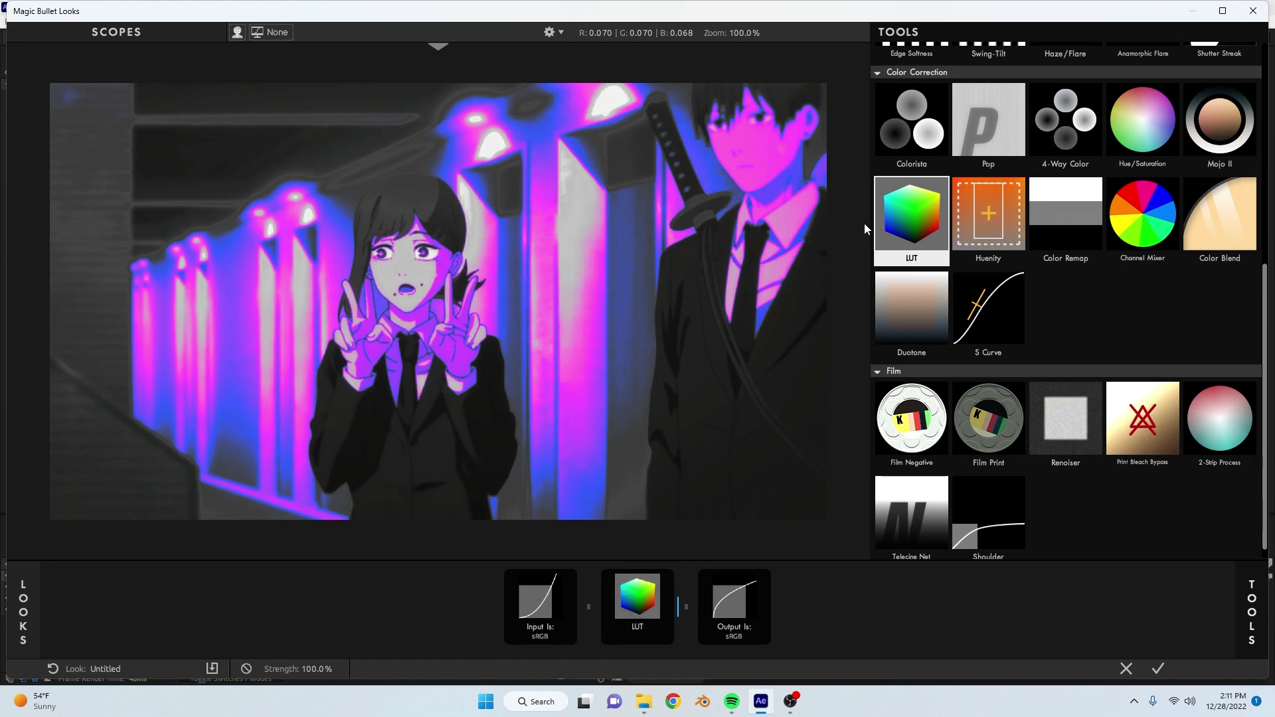
left_click(1268, 617)
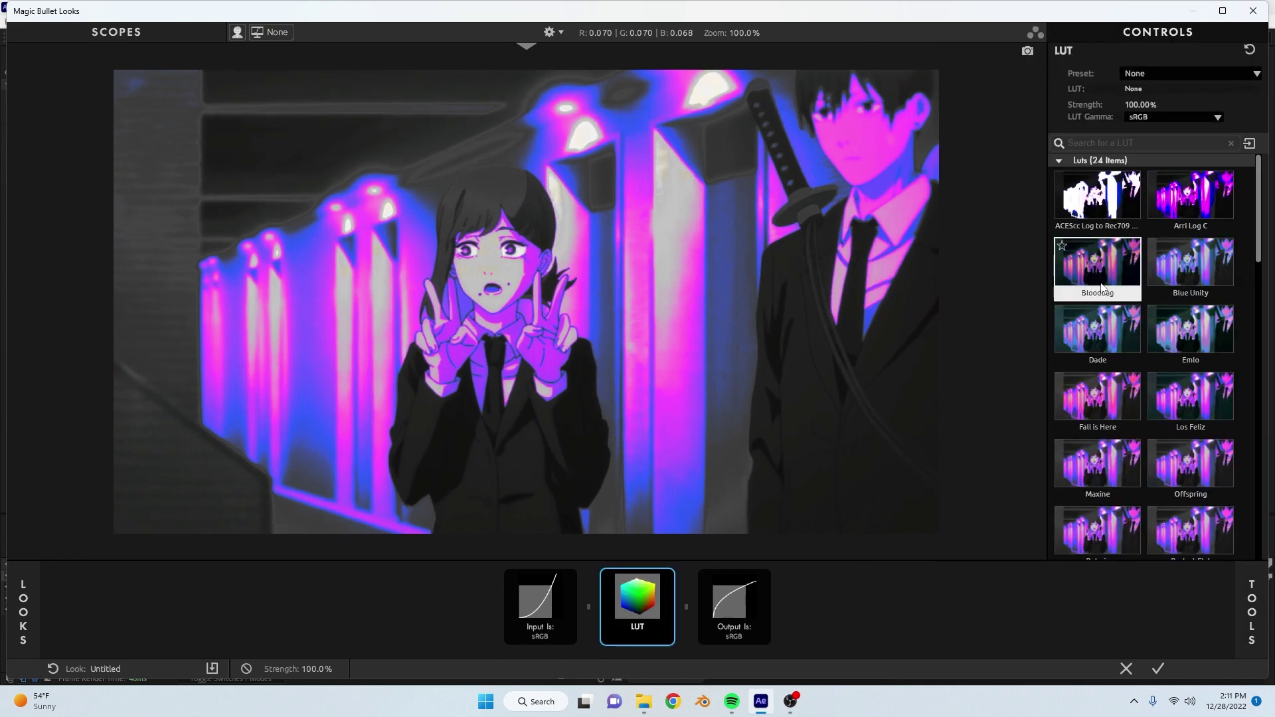
- Audition the Bloodbag, Pitaya 15, McKinnon 75, Azrael 93, Bourbon 64 and Ava 614 LUTs
scroll(1156, 359, "down", 5)
left_click(1117, 369)
scroll(1189, 398, "down", 2)
left_click(1206, 412)
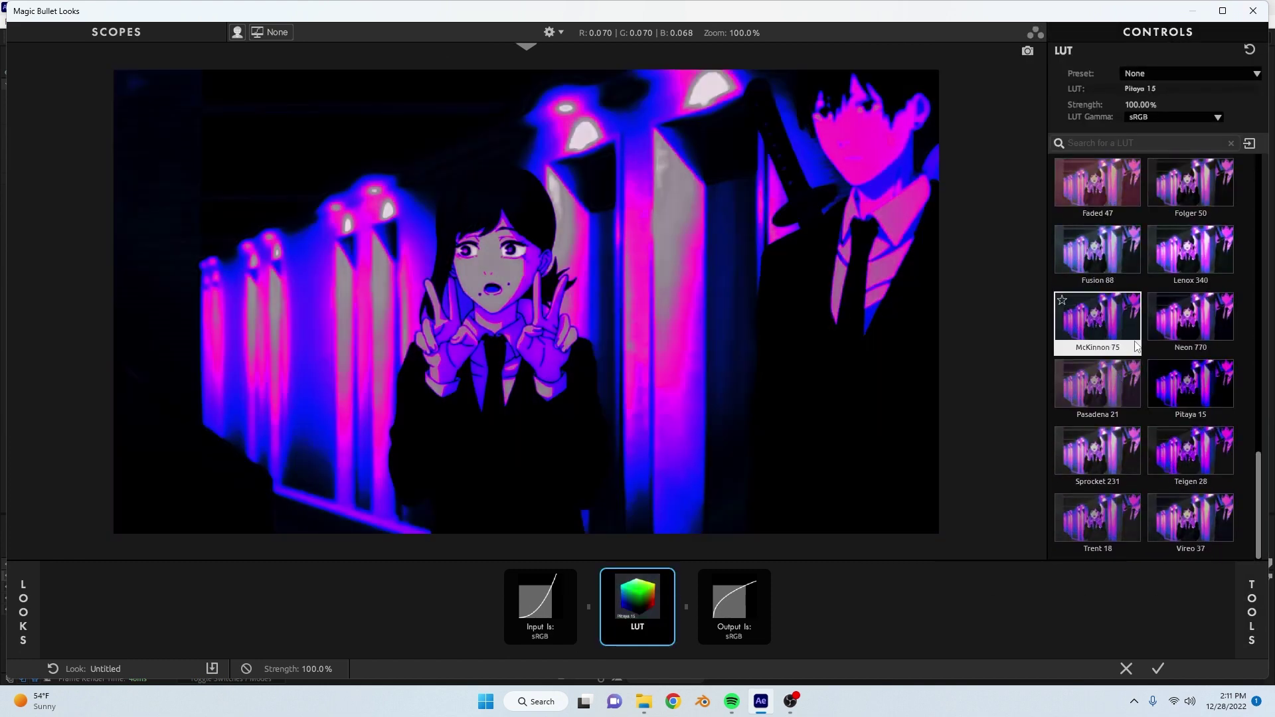
left_click(1098, 318)
scroll(1134, 342, "up", 5)
left_click(1126, 285)
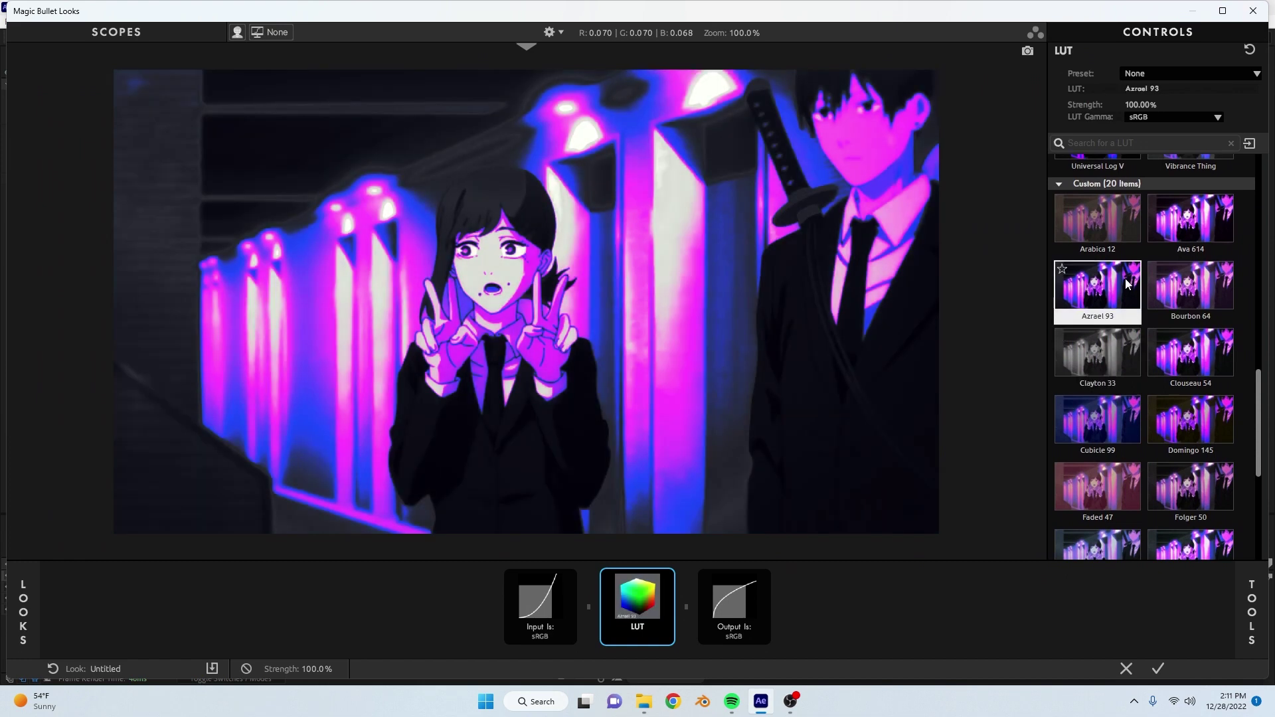
left_click(1128, 285)
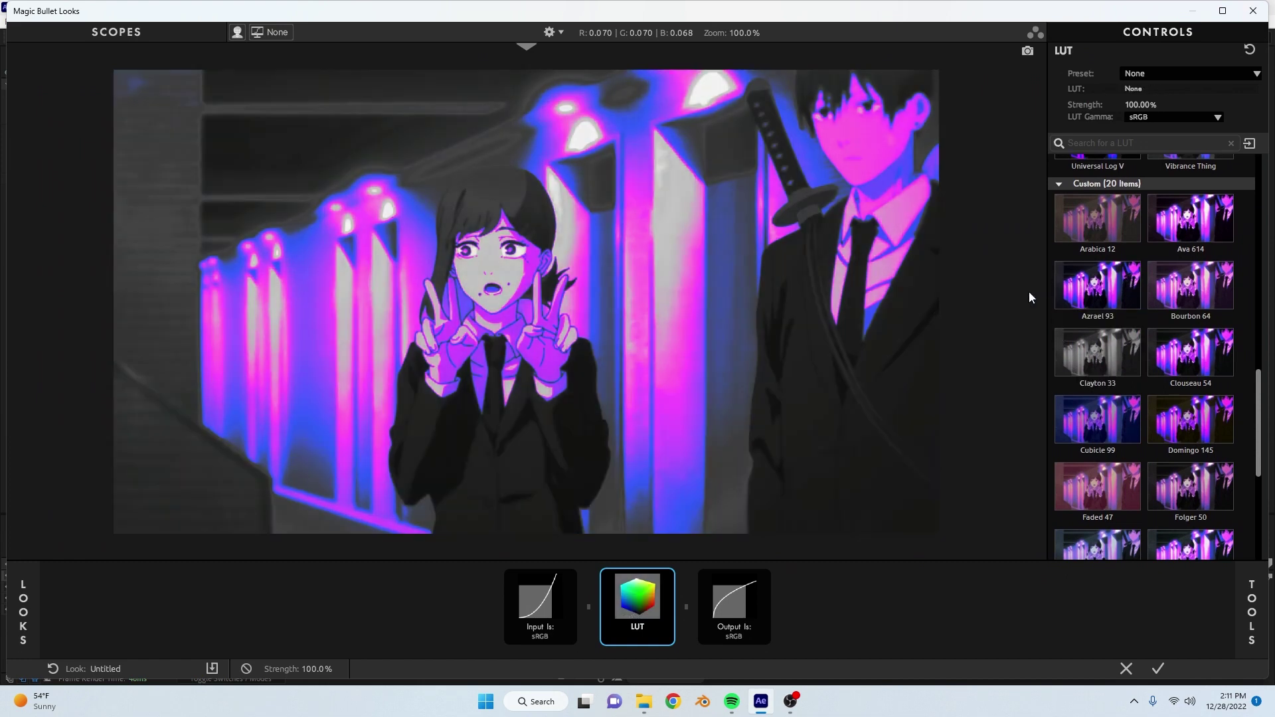
left_click(1224, 315)
left_click(1217, 256)
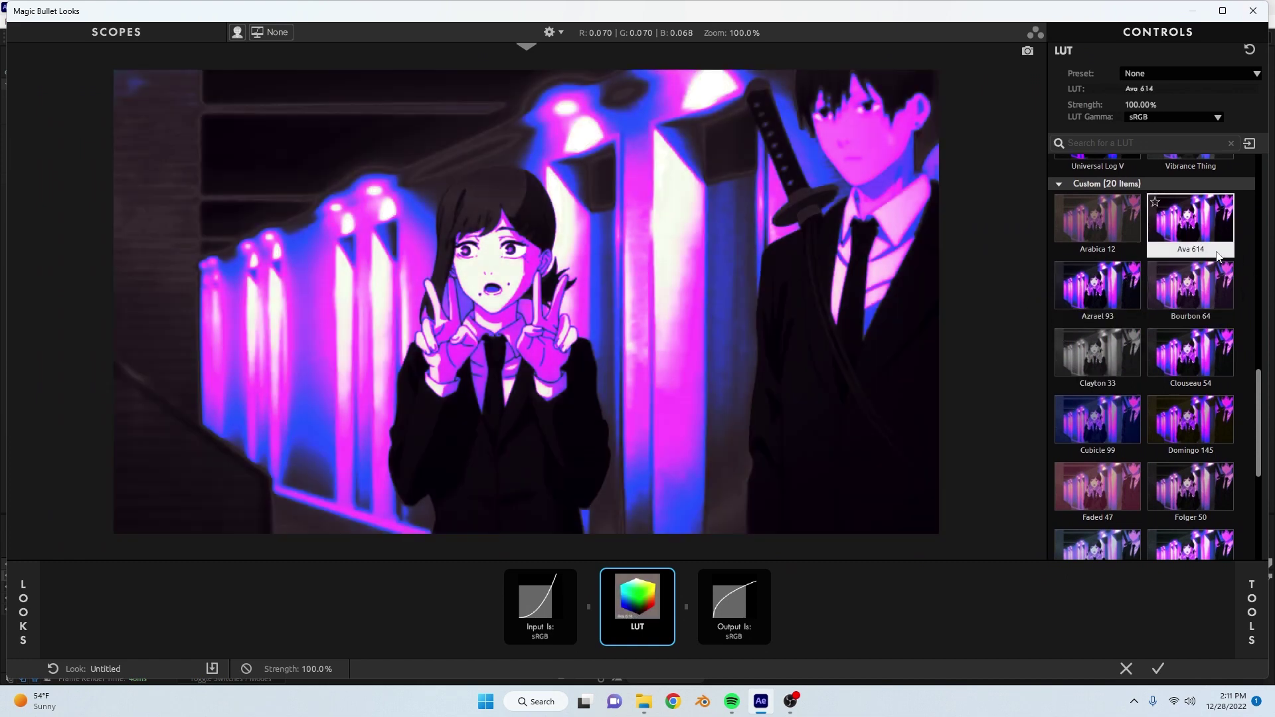
scroll(1195, 299, "up", 3)
- Audition the Vibrance Thing, Azrael 93, Domingo 145, Lenox 340, Teigen 28 and Vireo 37 LUTs
left_click(1196, 314)
left_click(1104, 475)
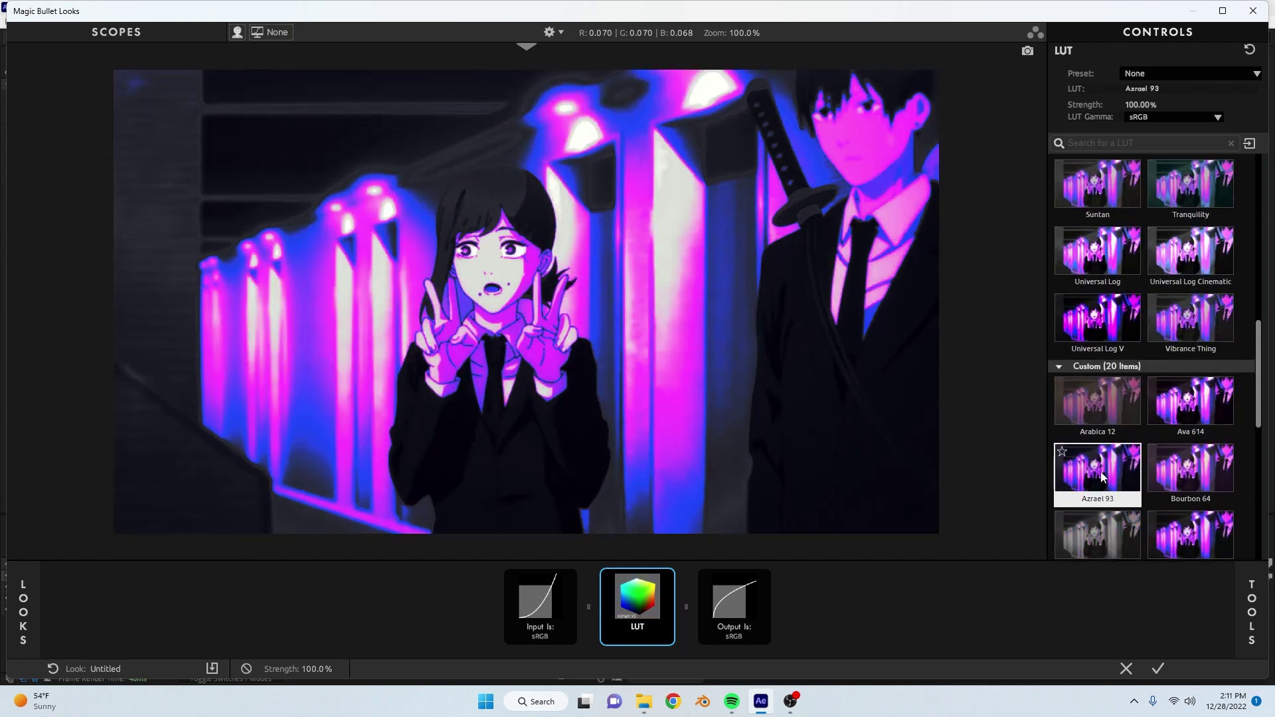
scroll(1063, 465, "down", 3)
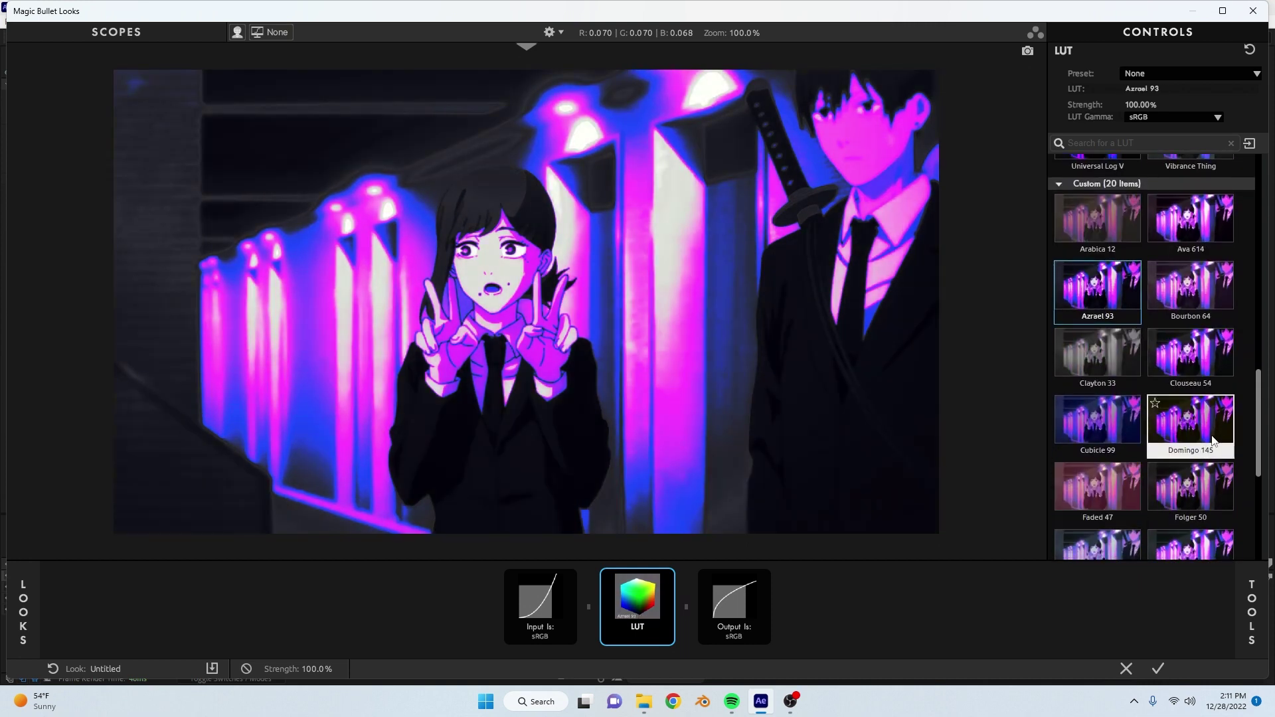
left_click(1216, 441)
scroll(1212, 412, "down", 4)
left_click(1200, 306)
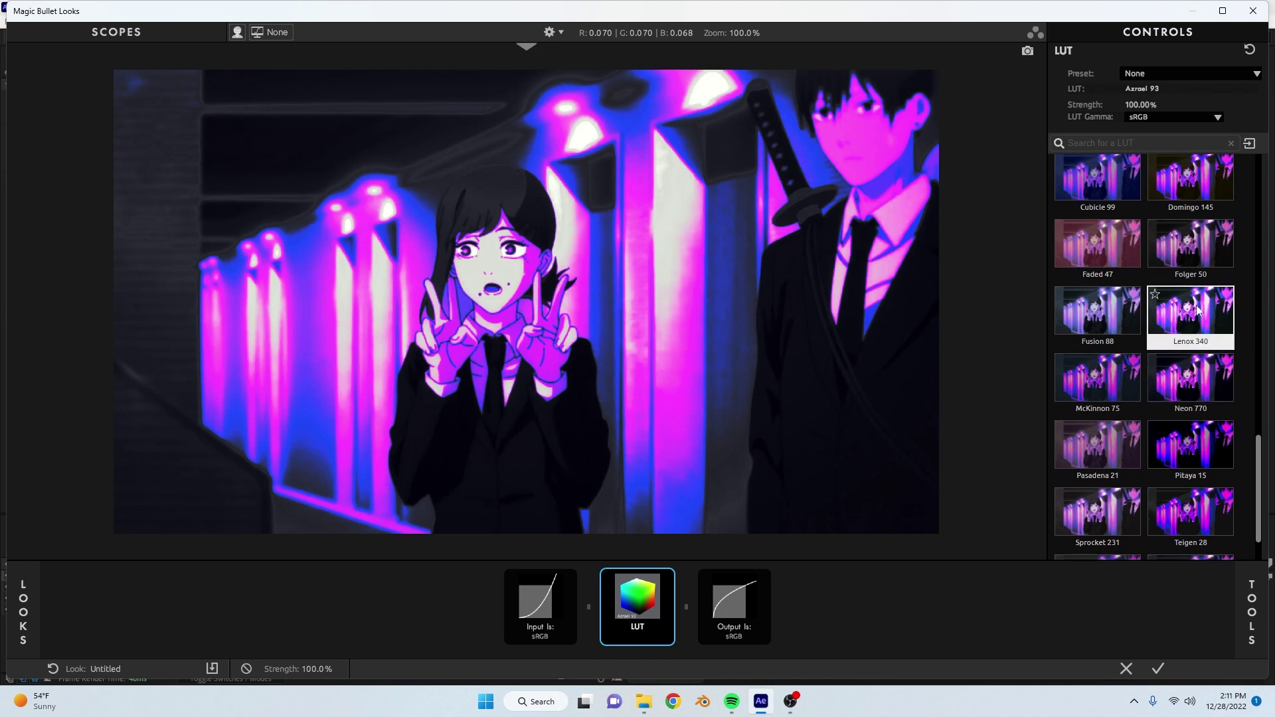
left_click(1195, 378)
scroll(1195, 412, "down", 1)
left_click(1195, 451)
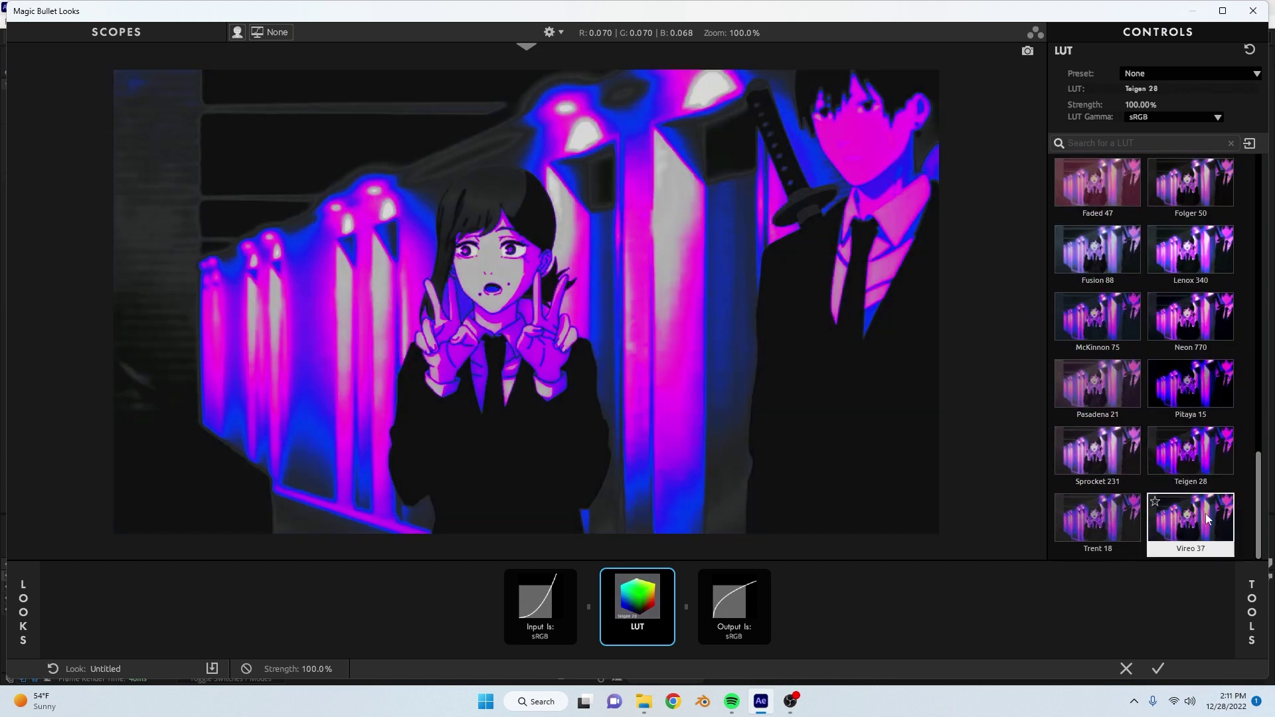
left_click(1208, 519)
left_click(1252, 611)
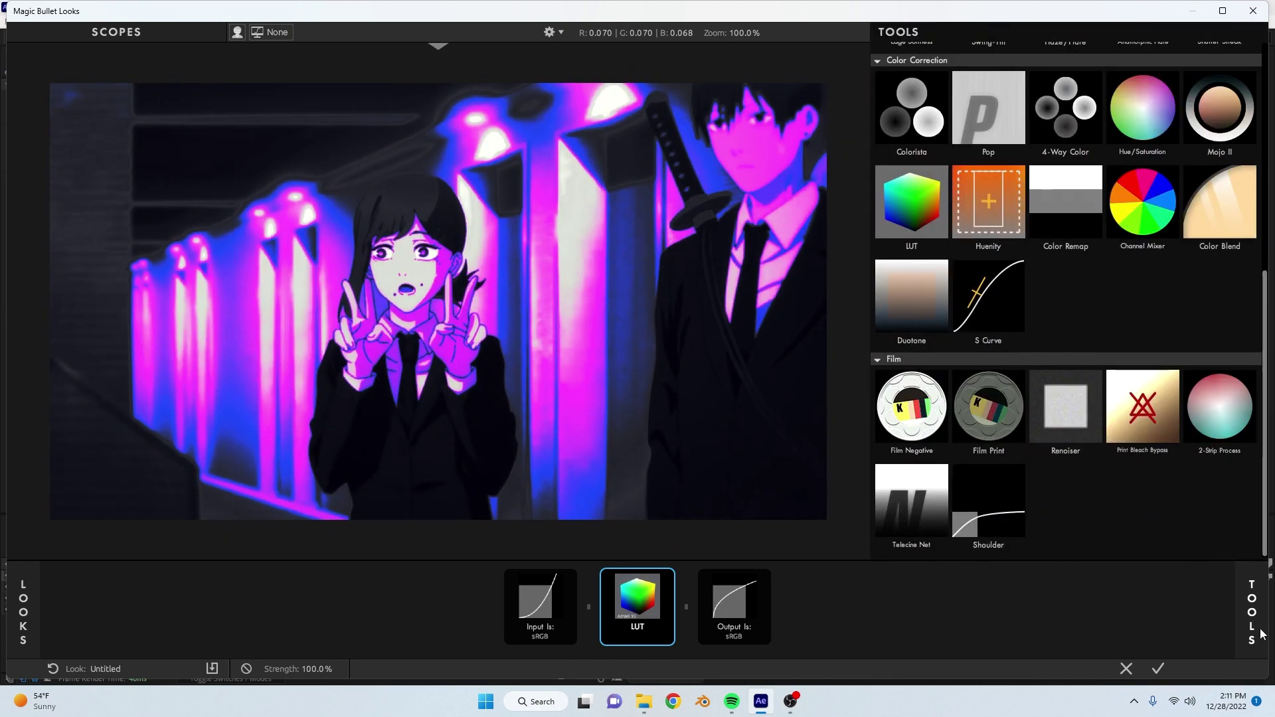
- Add Lens Vignette and Edge Softness to the Looks chain, with Edge Softness quality at 10
scroll(1023, 335, "up", 1)
scroll(1022, 336, "up", 2)
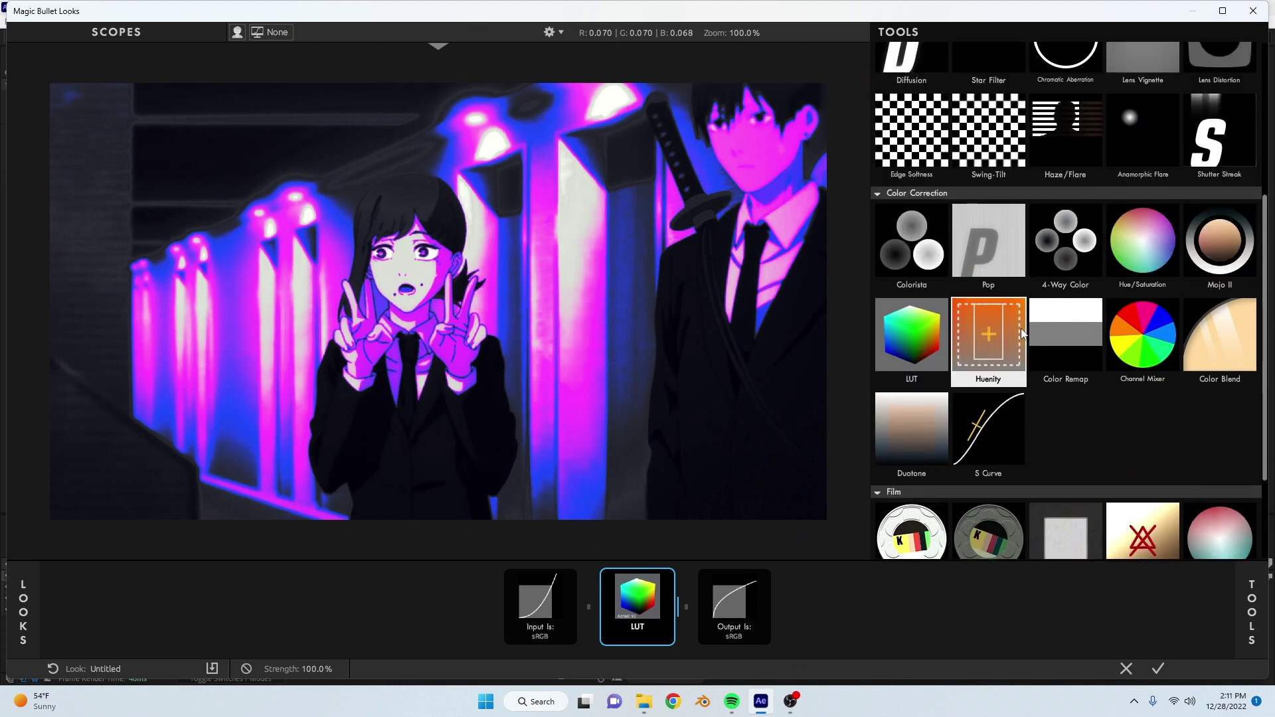
scroll(1023, 336, "up", 4)
left_click_drag(543, 277, 545, 279)
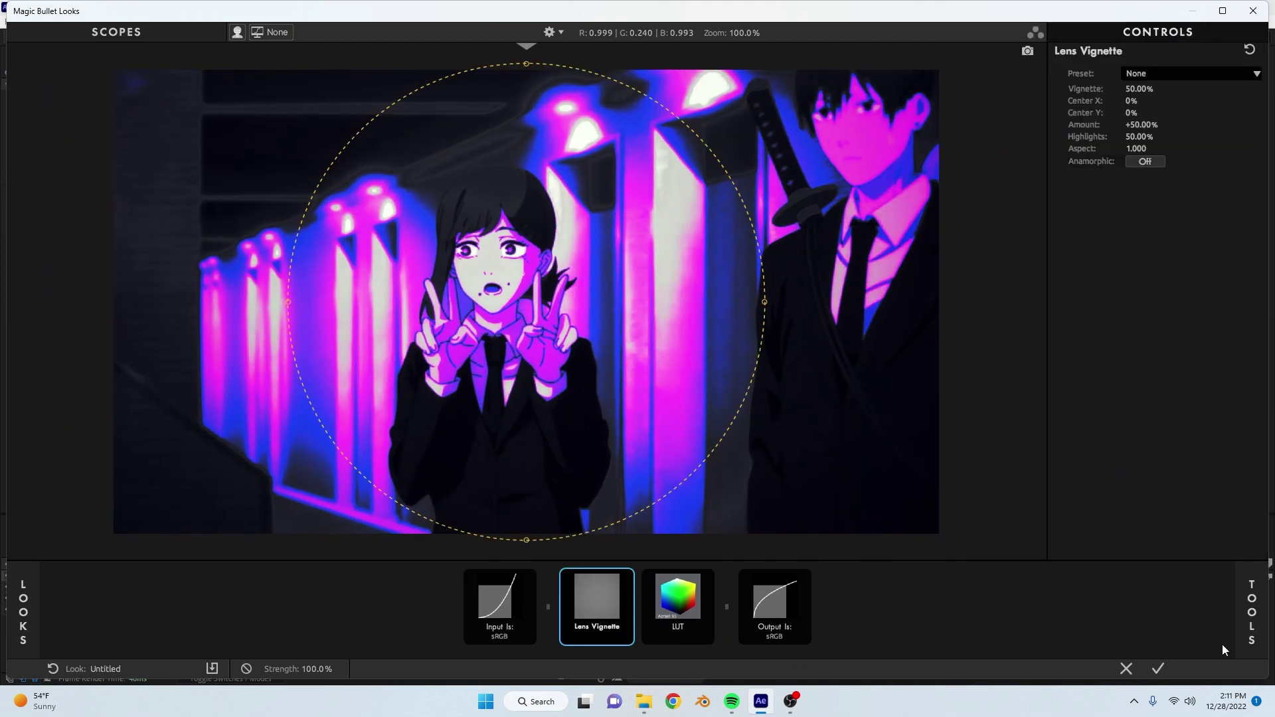
left_click(1252, 599)
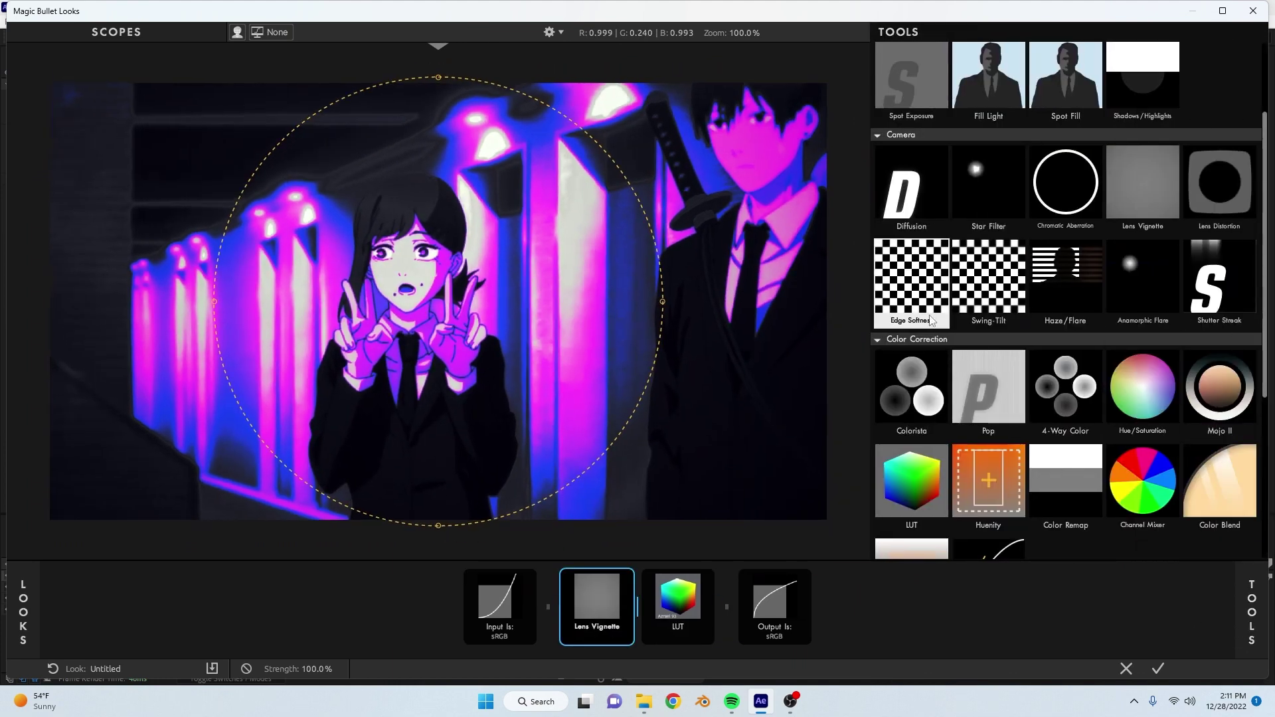
left_click_drag(932, 321, 479, 425)
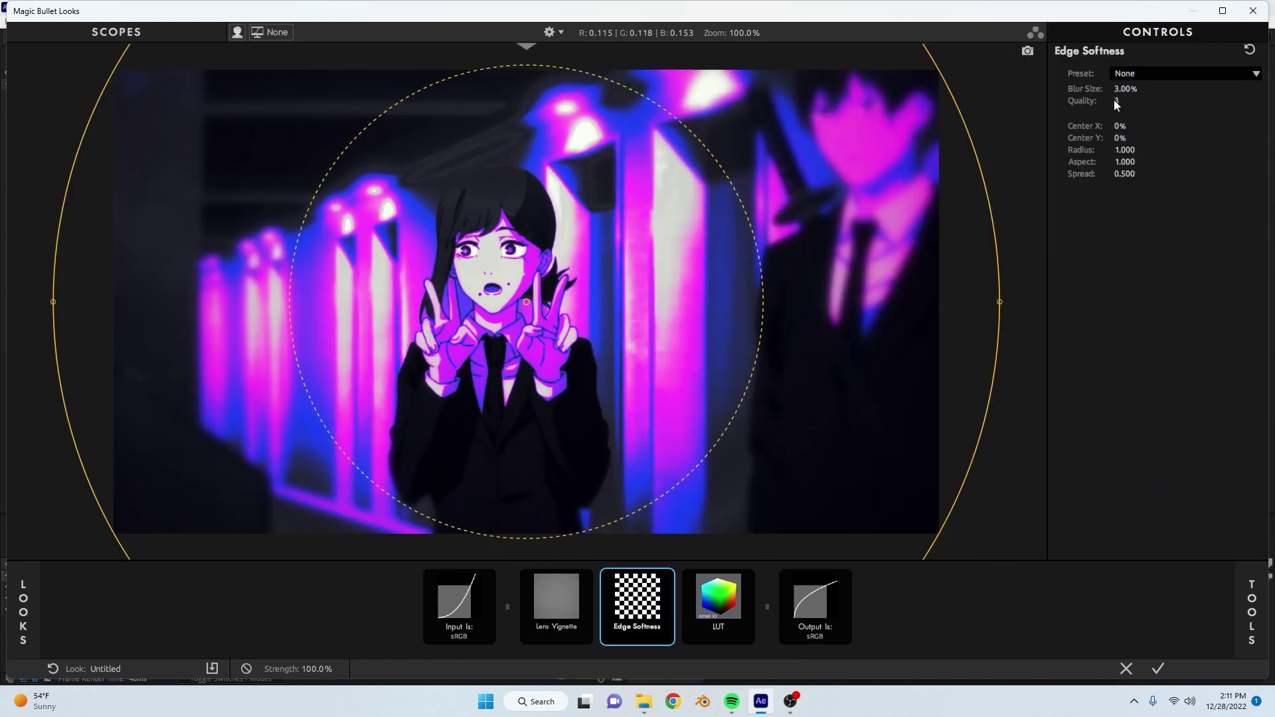
left_click_drag(1114, 100, 1135, 100)
- Add Haze/Flare right after the Lens Vignette and apply the finished look
left_click(819, 622)
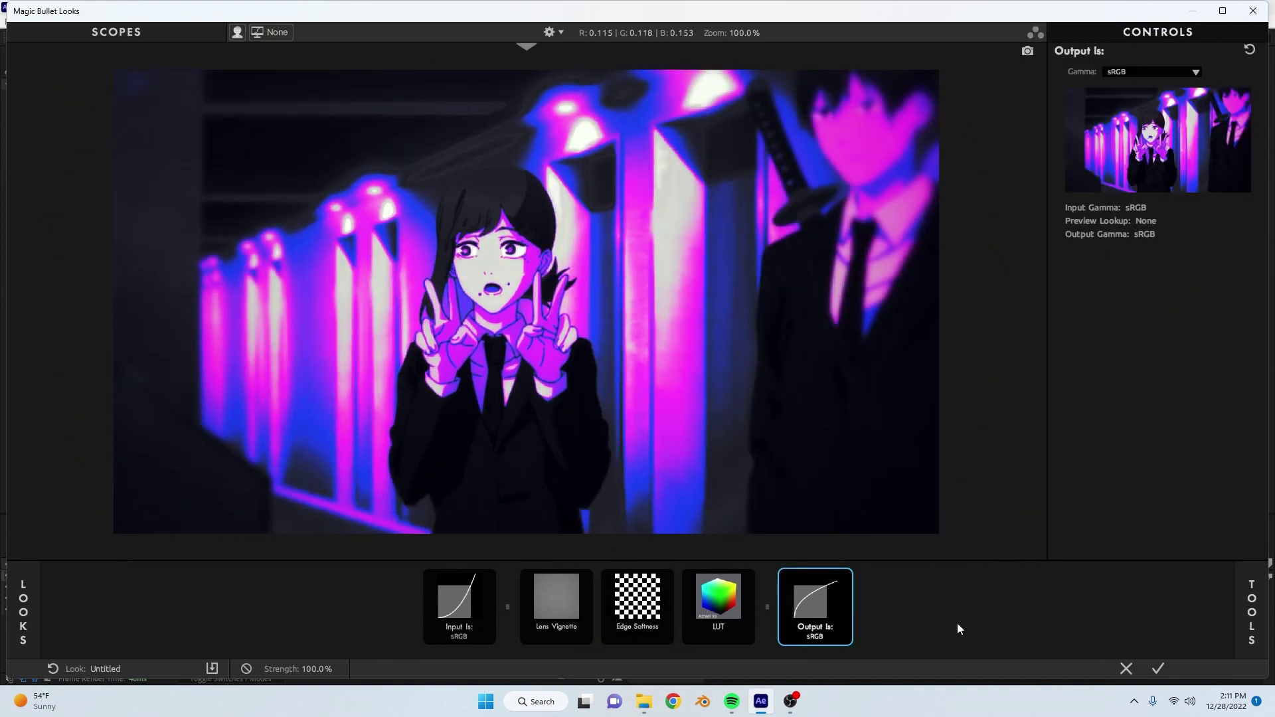
left_click(1252, 611)
scroll(1086, 405, "down", 5)
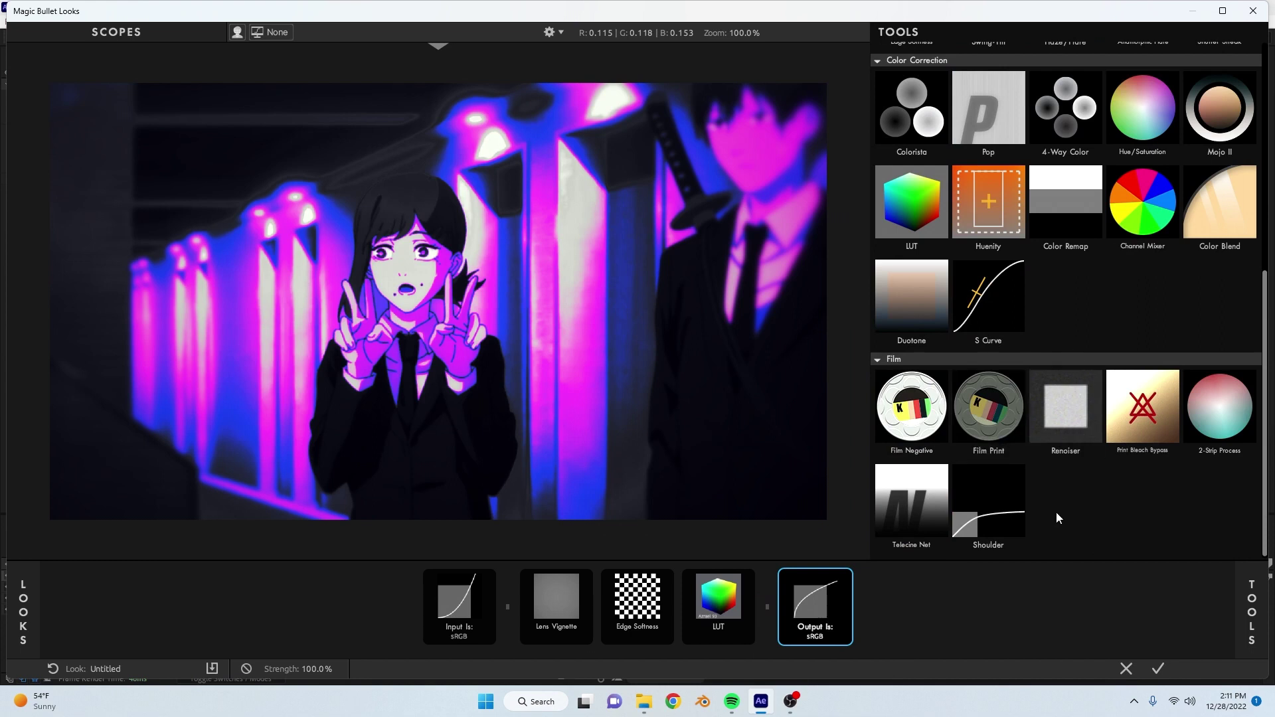
scroll(1057, 513, "up", 1)
scroll(1061, 512, "up", 2)
scroll(1063, 508, "down", 2)
scroll(1054, 506, "up", 4)
scroll(1048, 505, "up", 2)
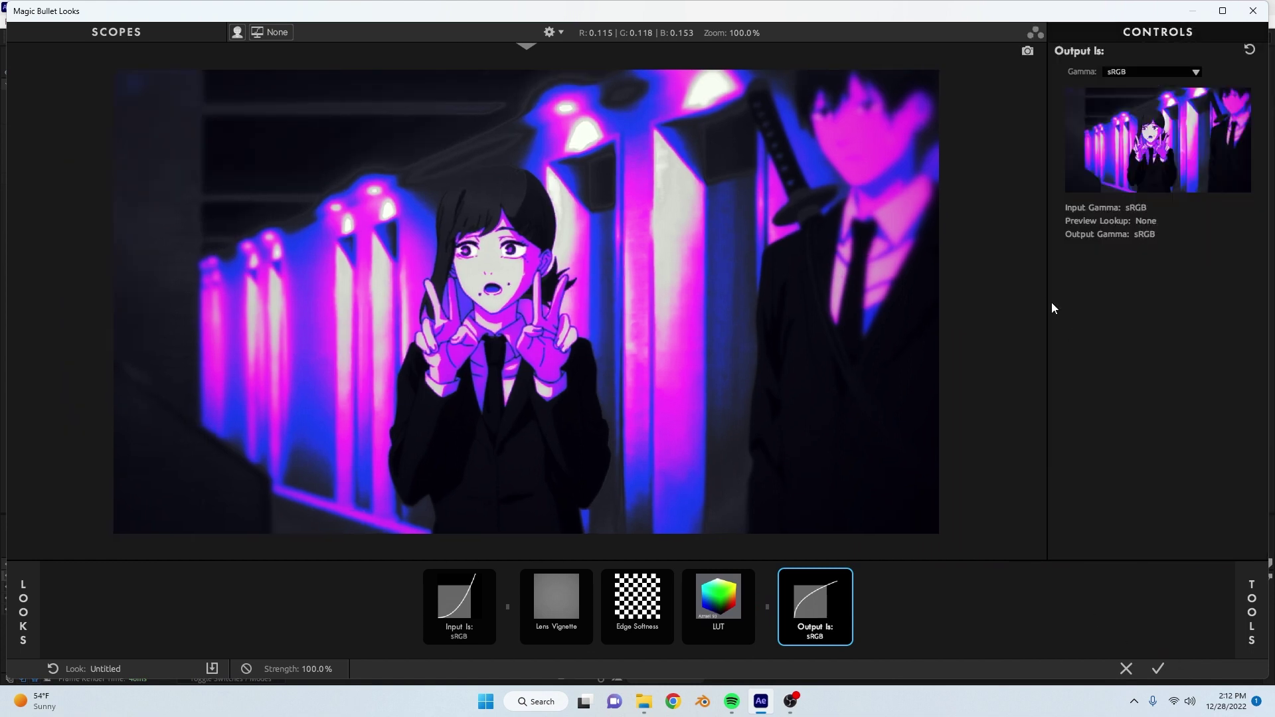
mouse_move(1266, 636)
double_click(1094, 407)
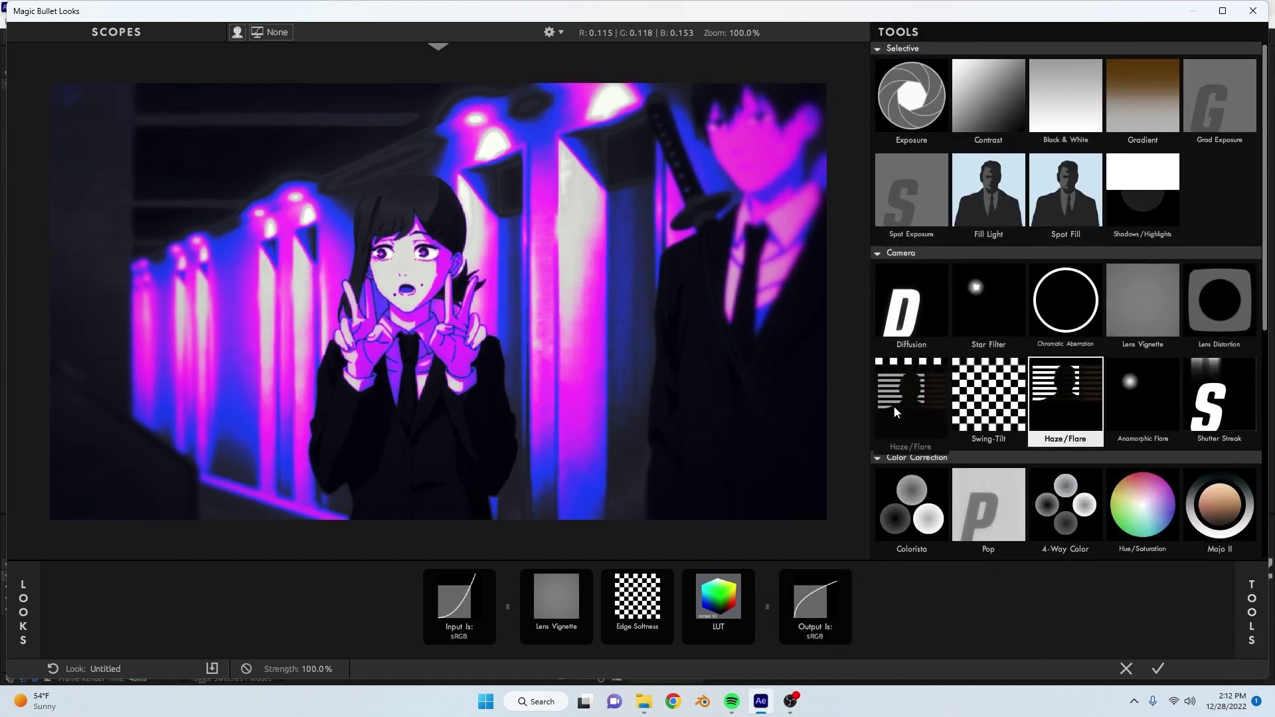
left_click_drag(658, 593, 541, 608)
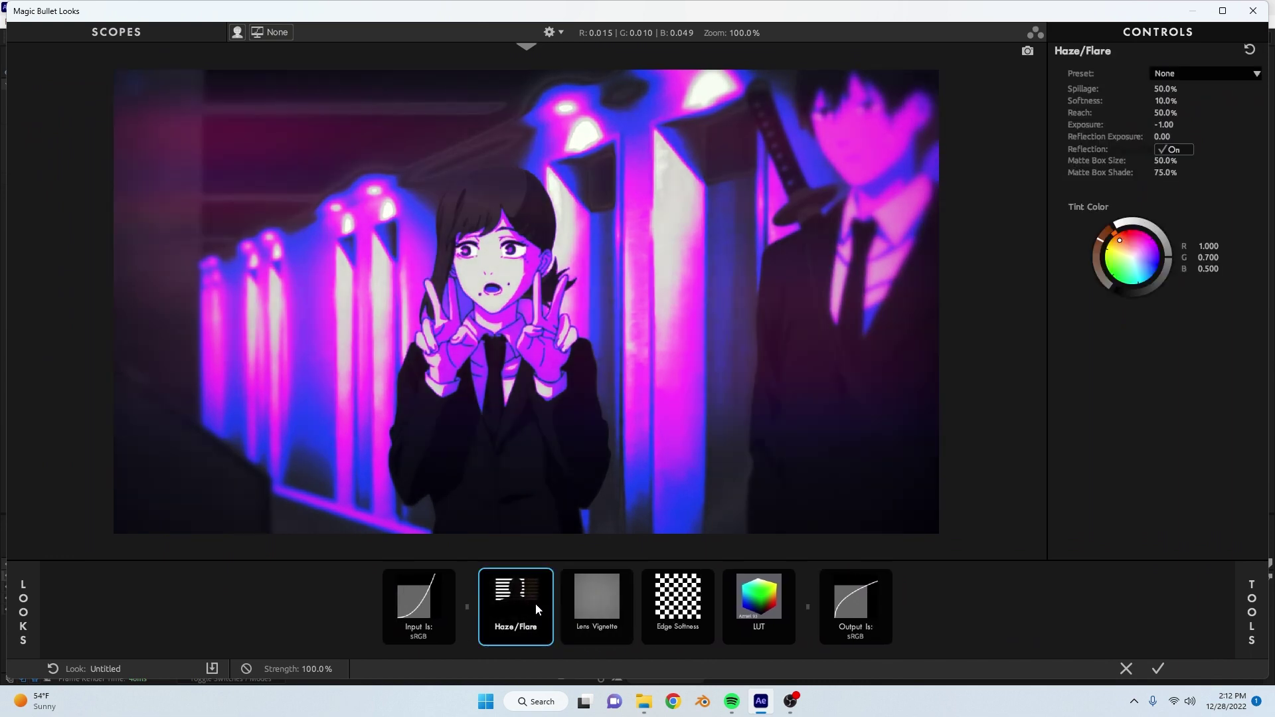
left_click_drag(540, 612, 598, 609)
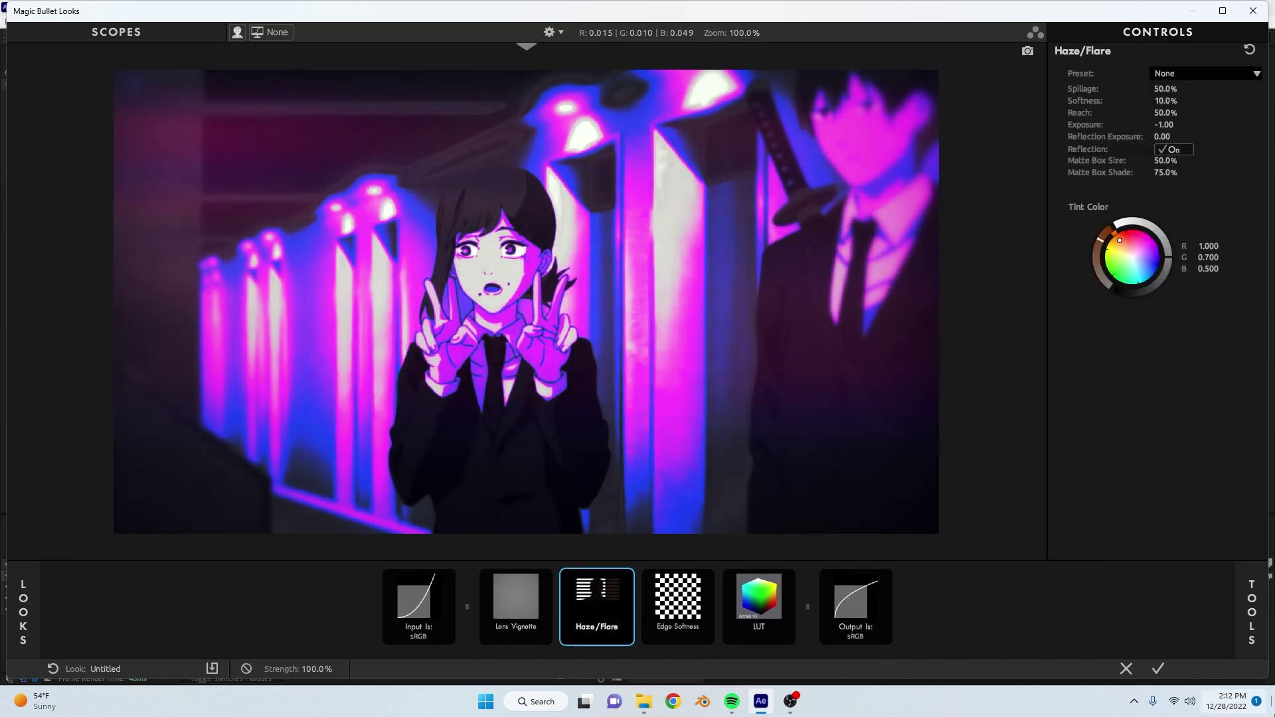
left_click(1158, 670)
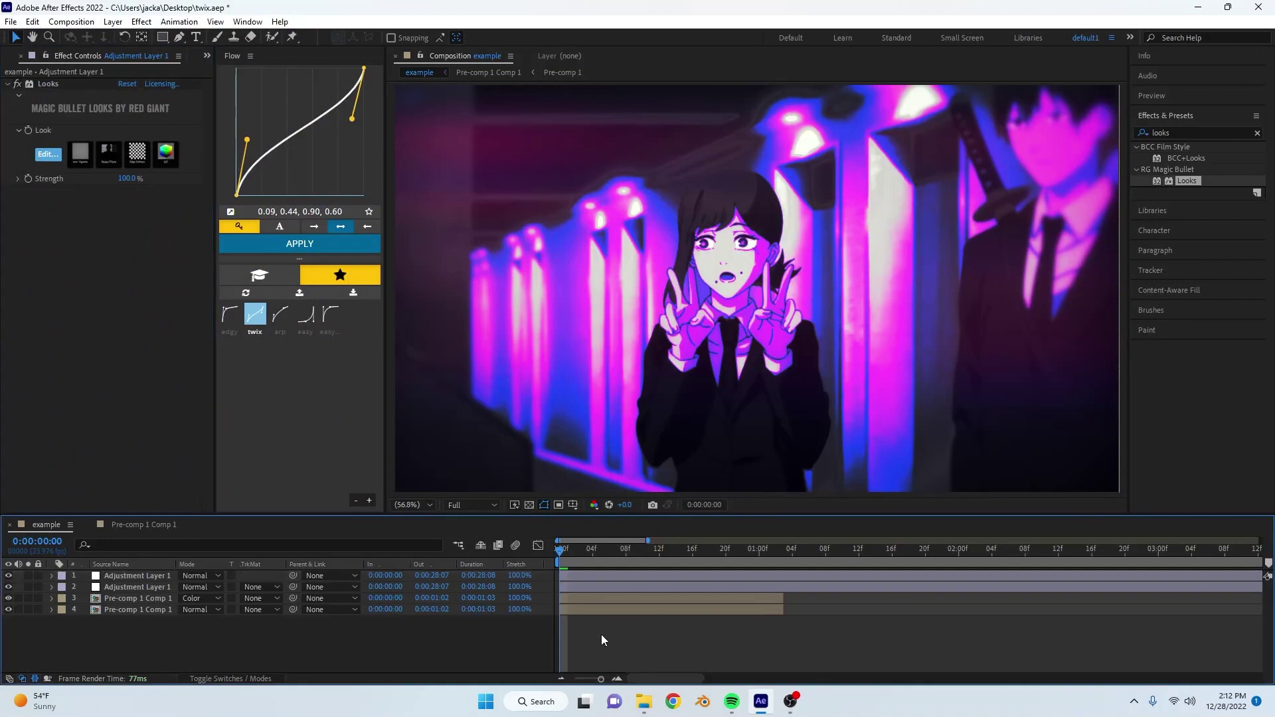
- Search for s_flicker, apply S_Flicker to the colour-mode pre-comp layer, then undo it
left_click(612, 601)
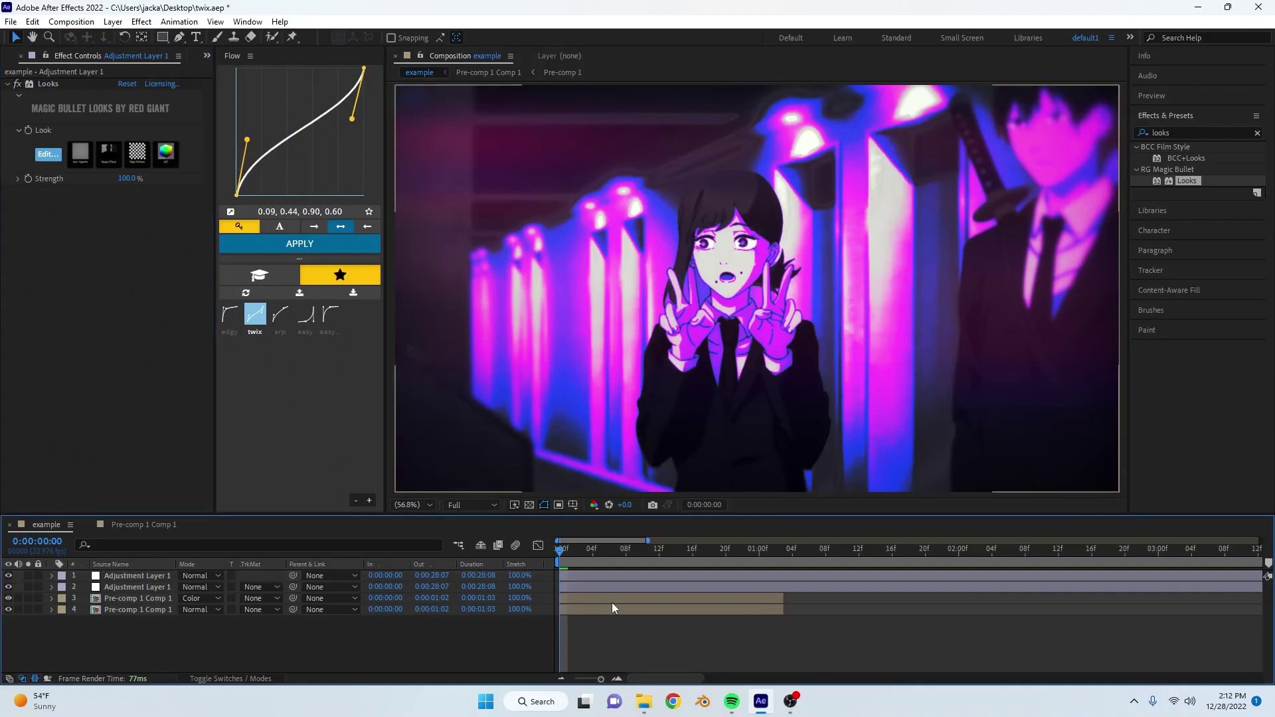
double_click(1198, 136)
type("s_flicker")
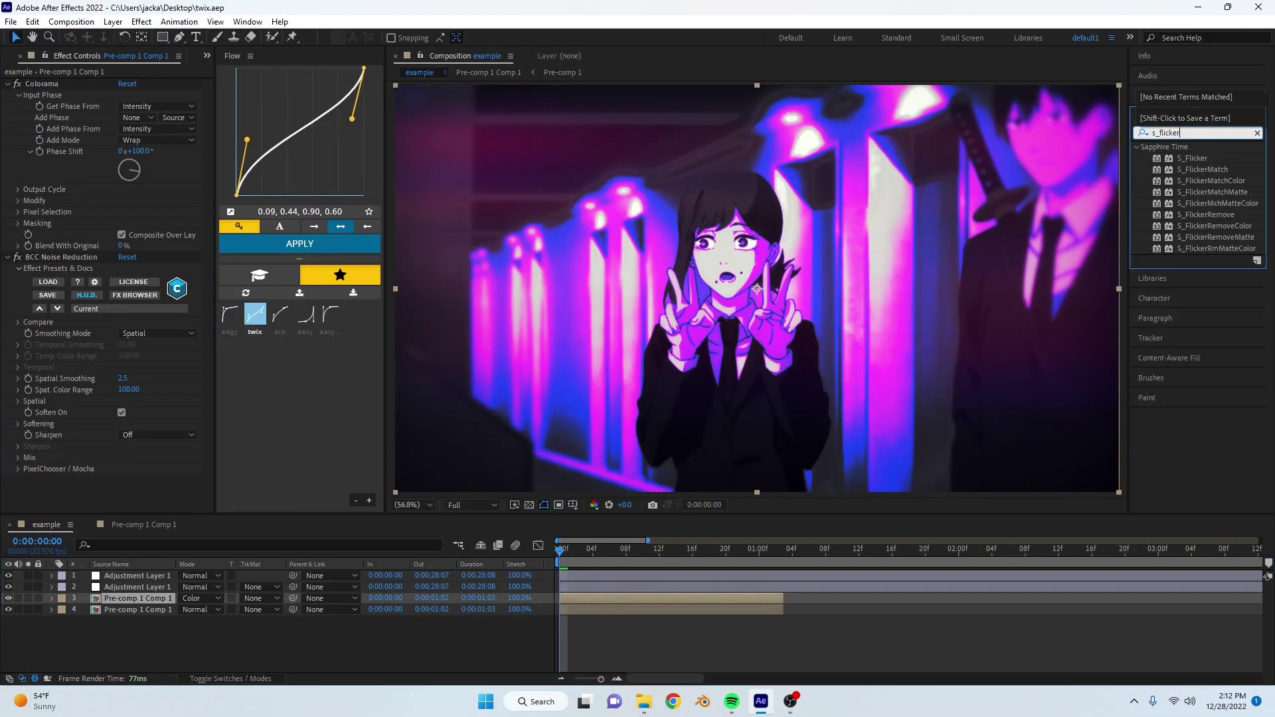
left_click(1208, 163)
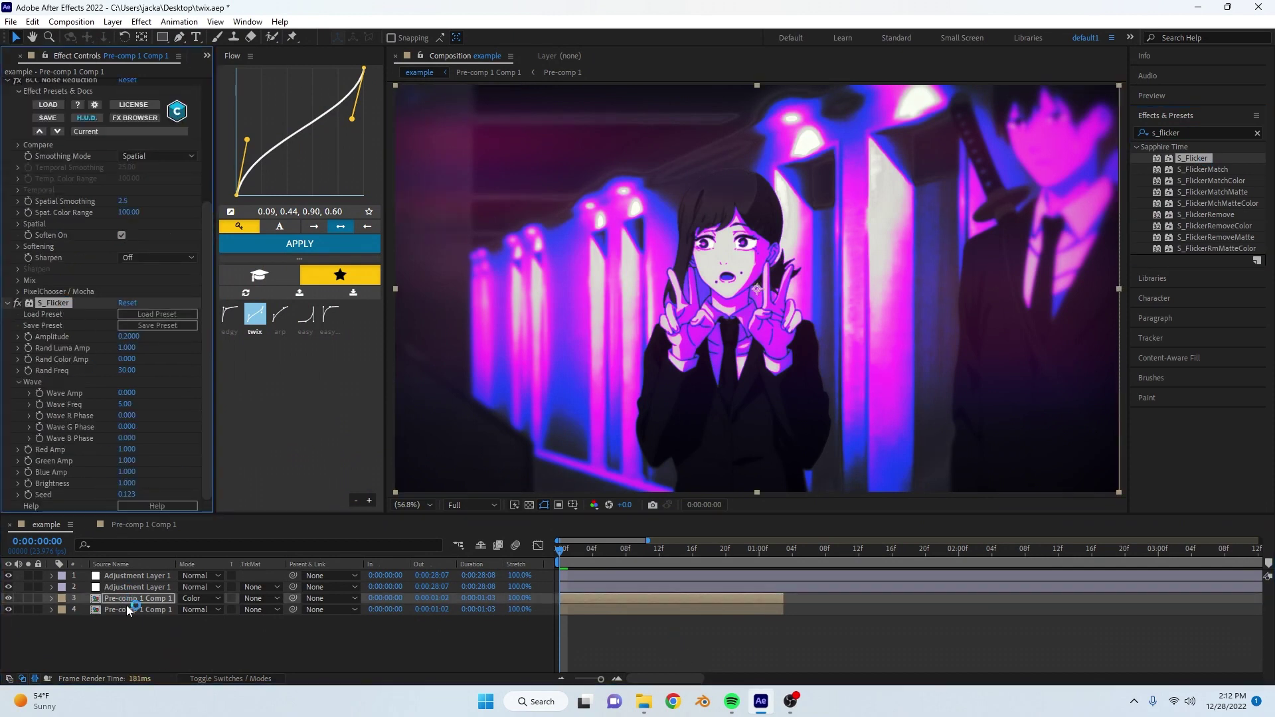
key("ctrl+z")
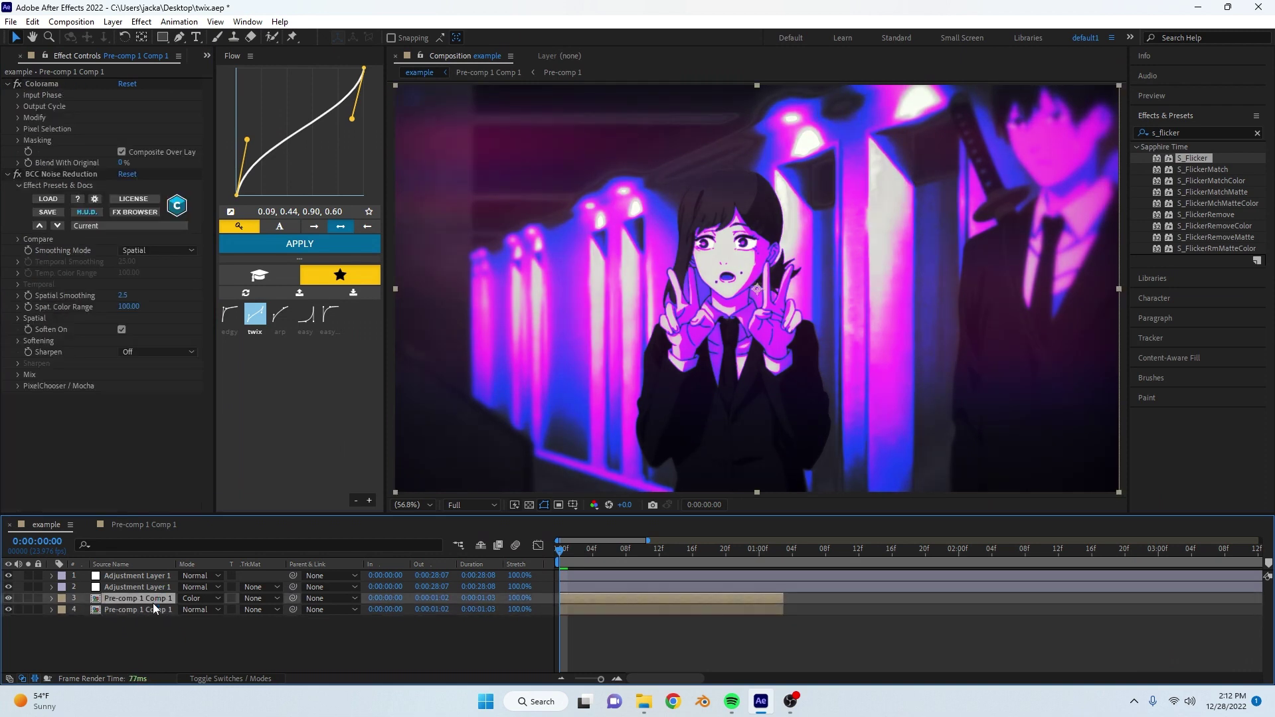
- Inspect Pre-comp 1 Comp 1, then preview the example composition
double_click(152, 603)
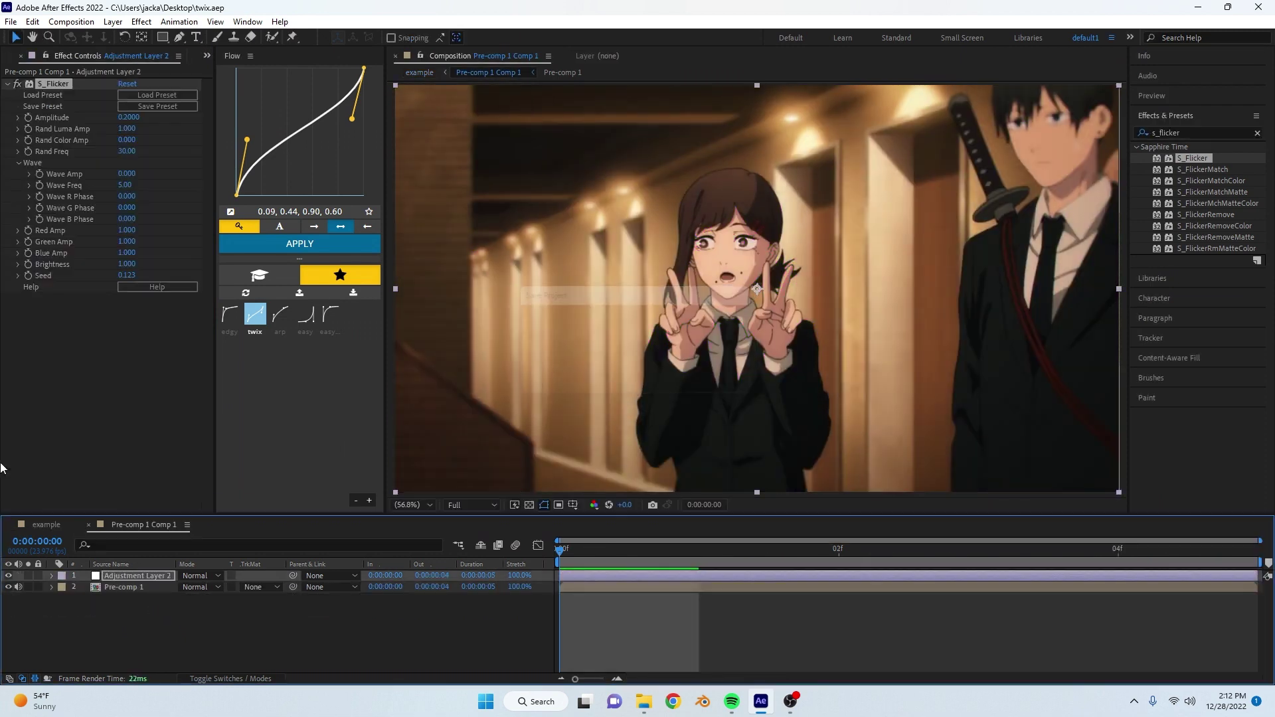
left_click(46, 525)
key("space")
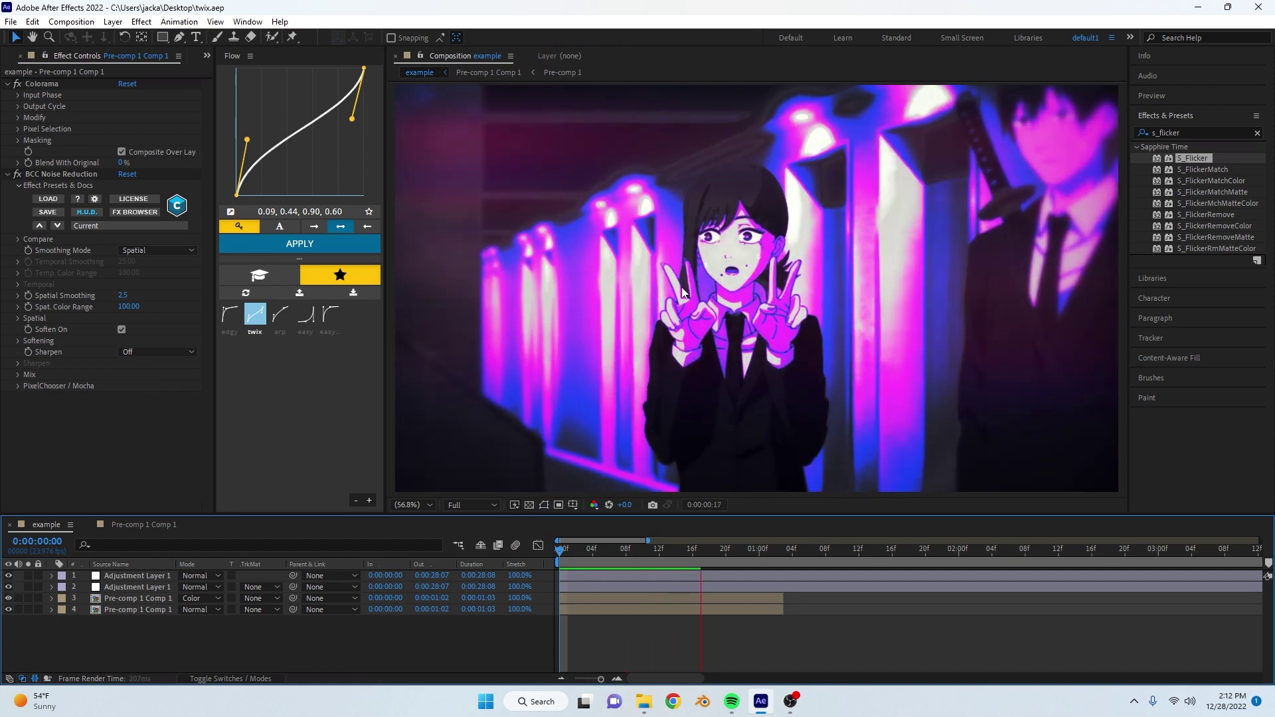
key("space")
key("space")
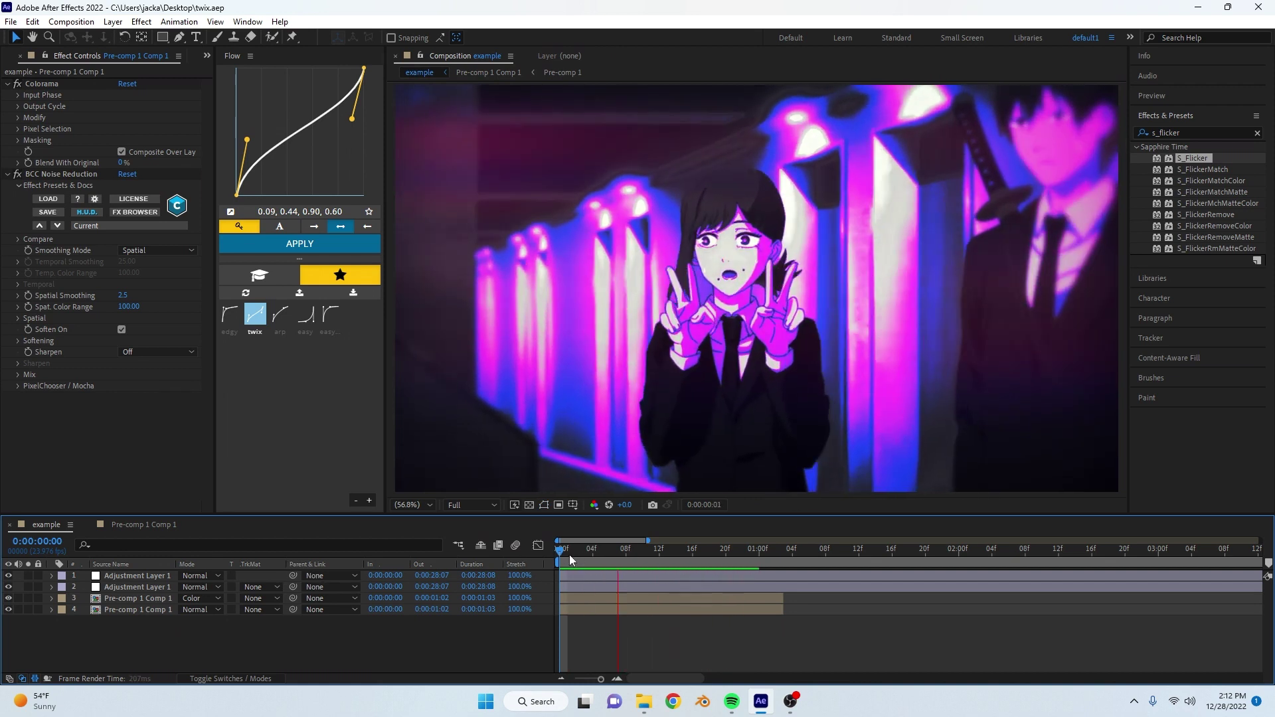
key("space")
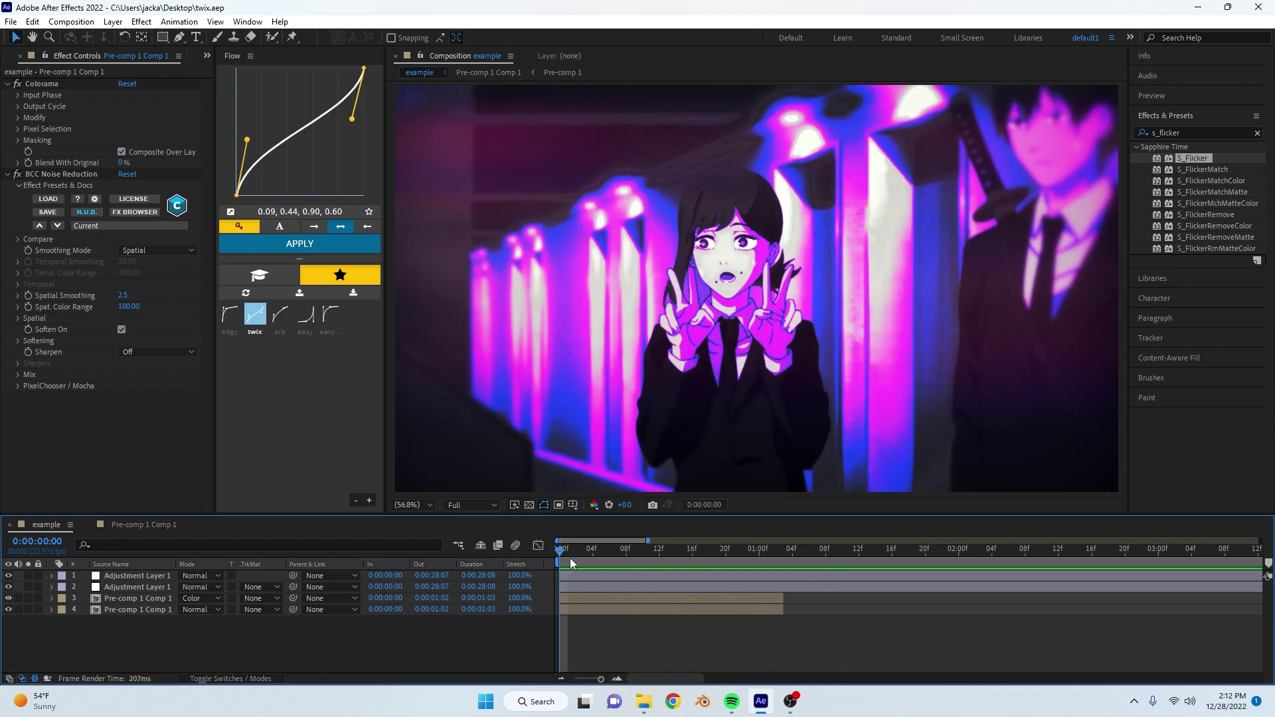
- Paste S_Flicker onto the pre-comp layer and preview the flicker
double_click(601, 598)
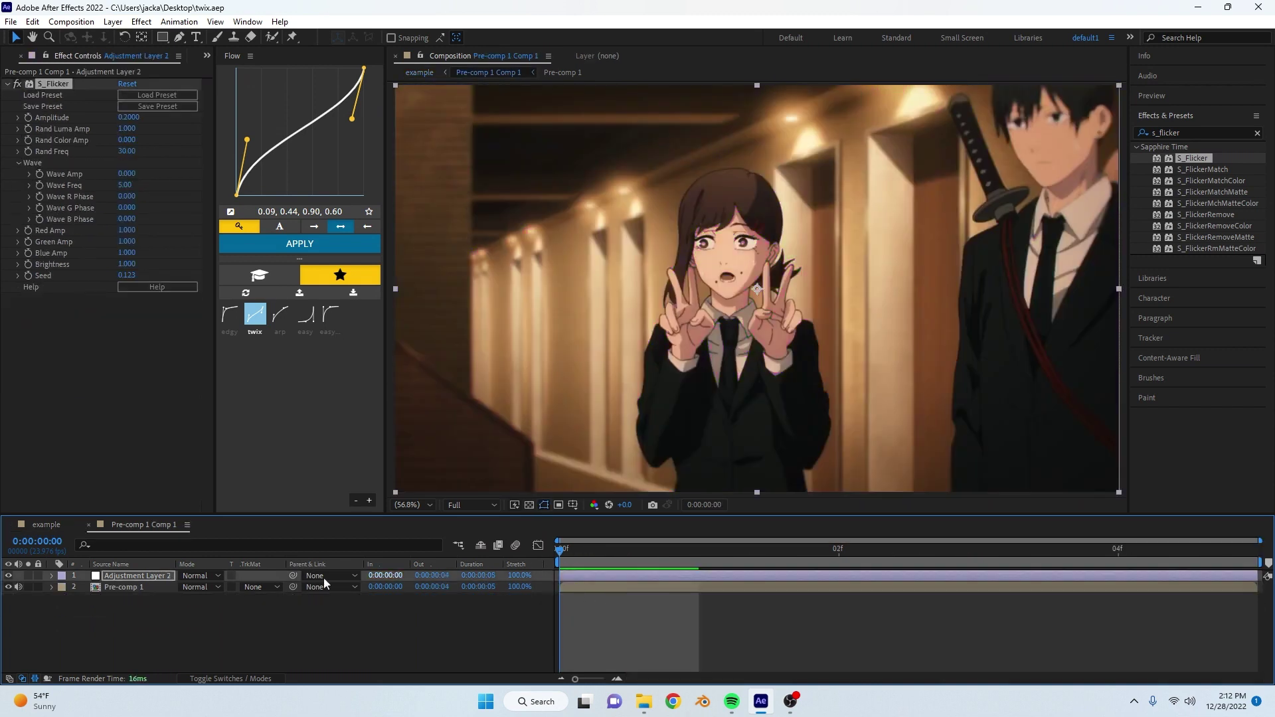
left_click(46, 525)
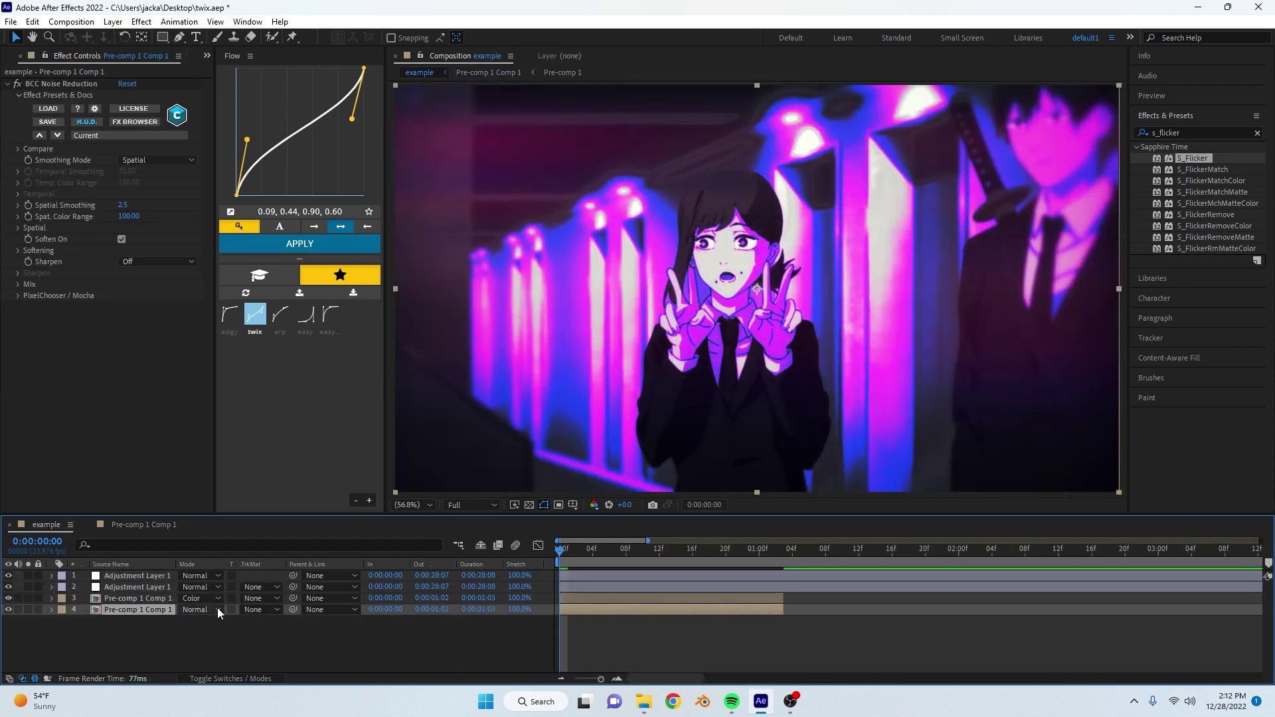
key("ctrl+v")
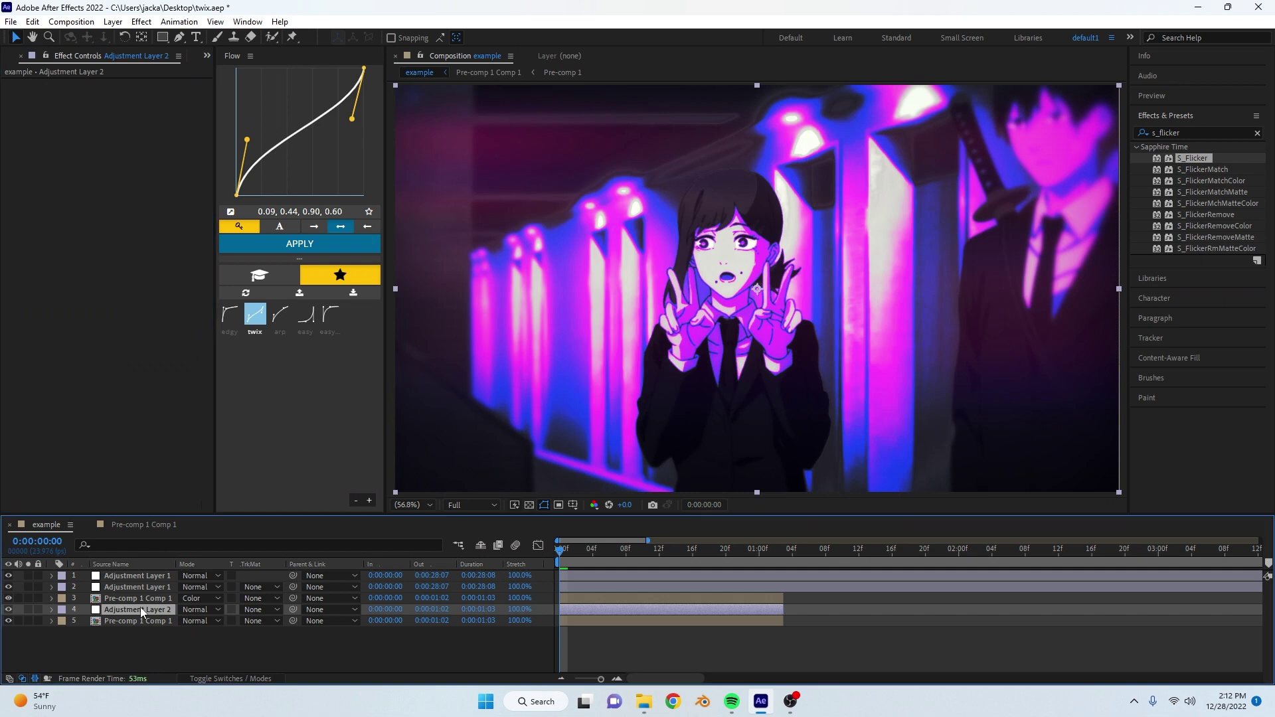
key("ctrl+z")
key("ctrl+v")
left_click(501, 660)
key("space")
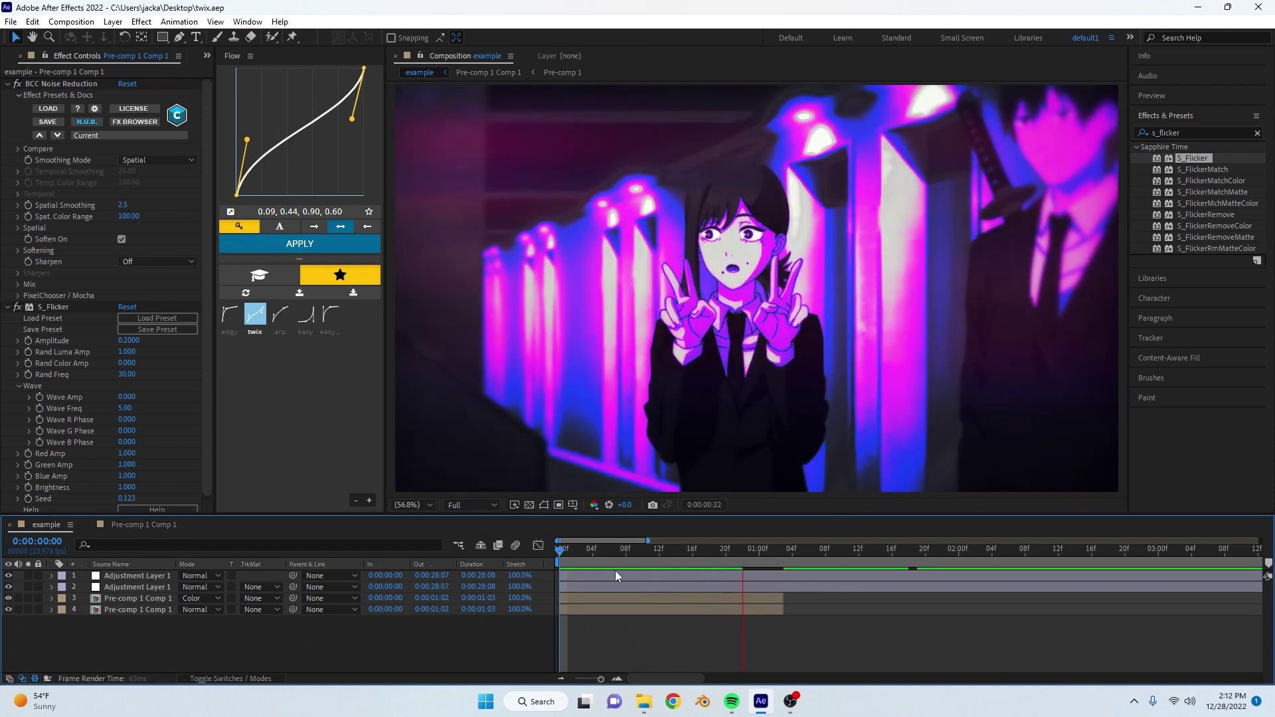
left_click(563, 548)
- Trim both adjustment layers to end at 0:00:01:02
key("ctrl+Up")
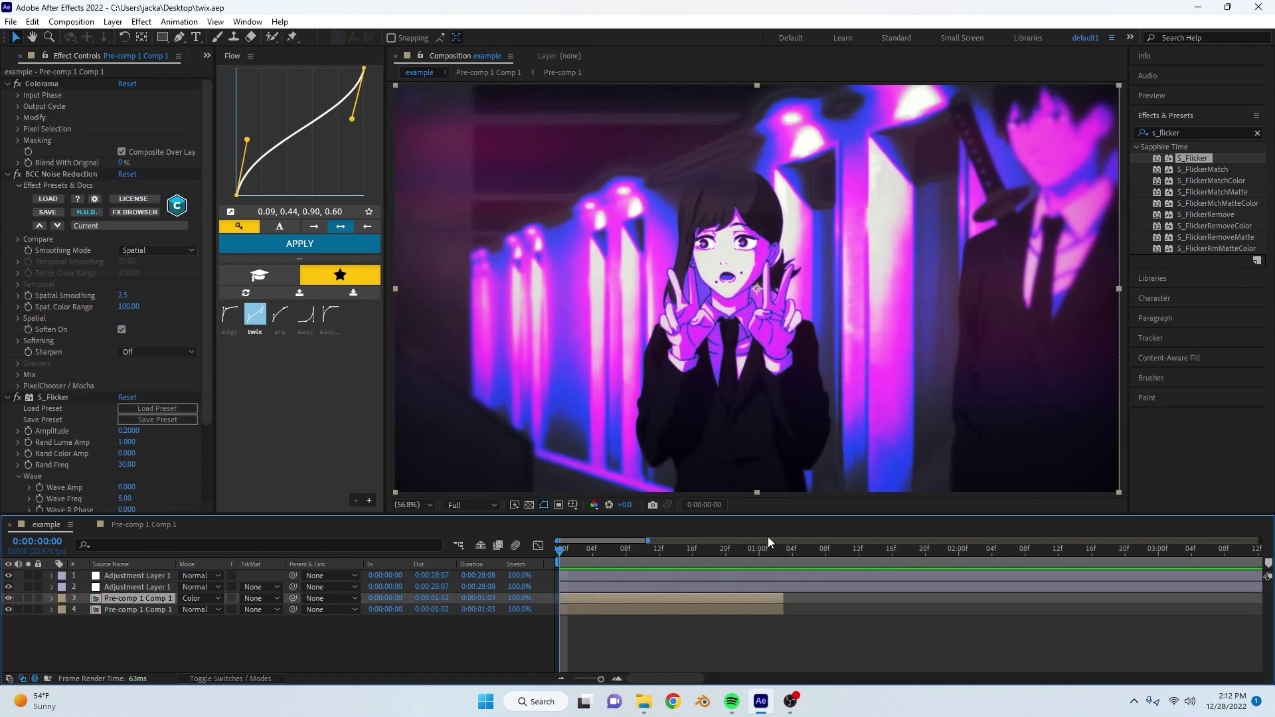
left_click(777, 550)
left_click(775, 578)
left_click(776, 585, "shift")
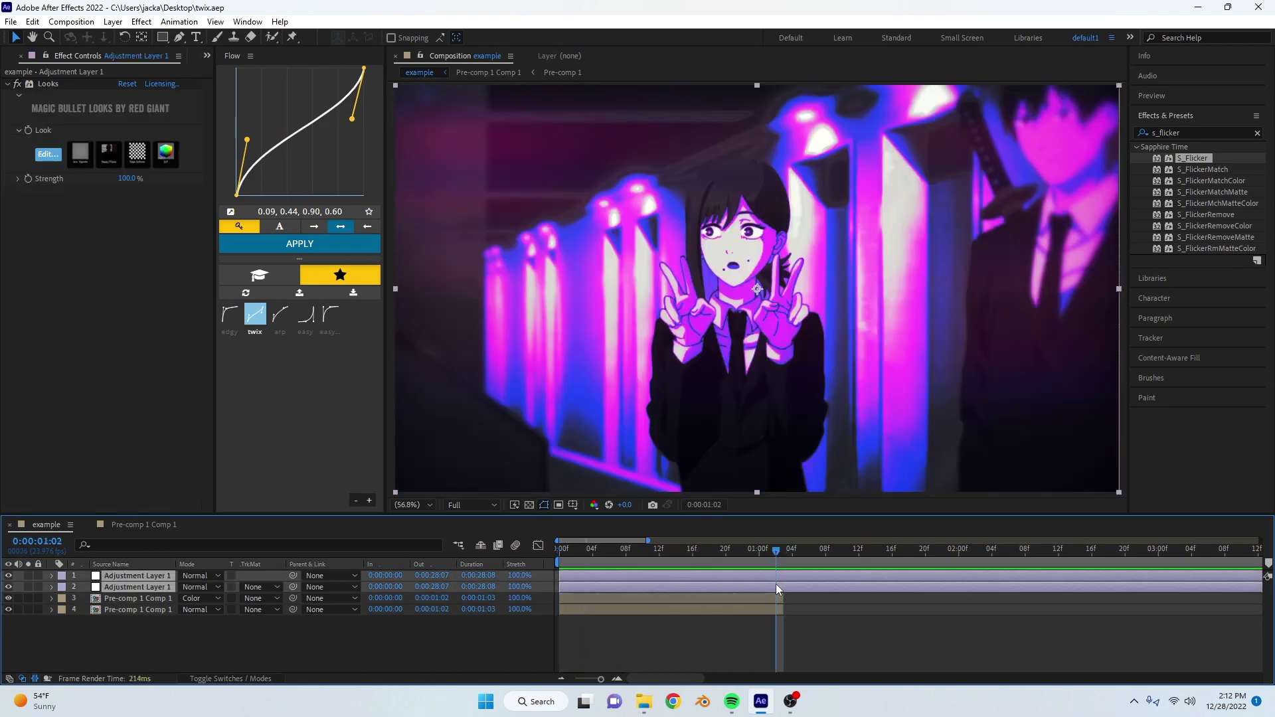
key("alt+bracketright")
key("Home")
- Check the pre-comp layer's Colorama effect and inspect Pre-comp 1 Comp 1
left_click(605, 599)
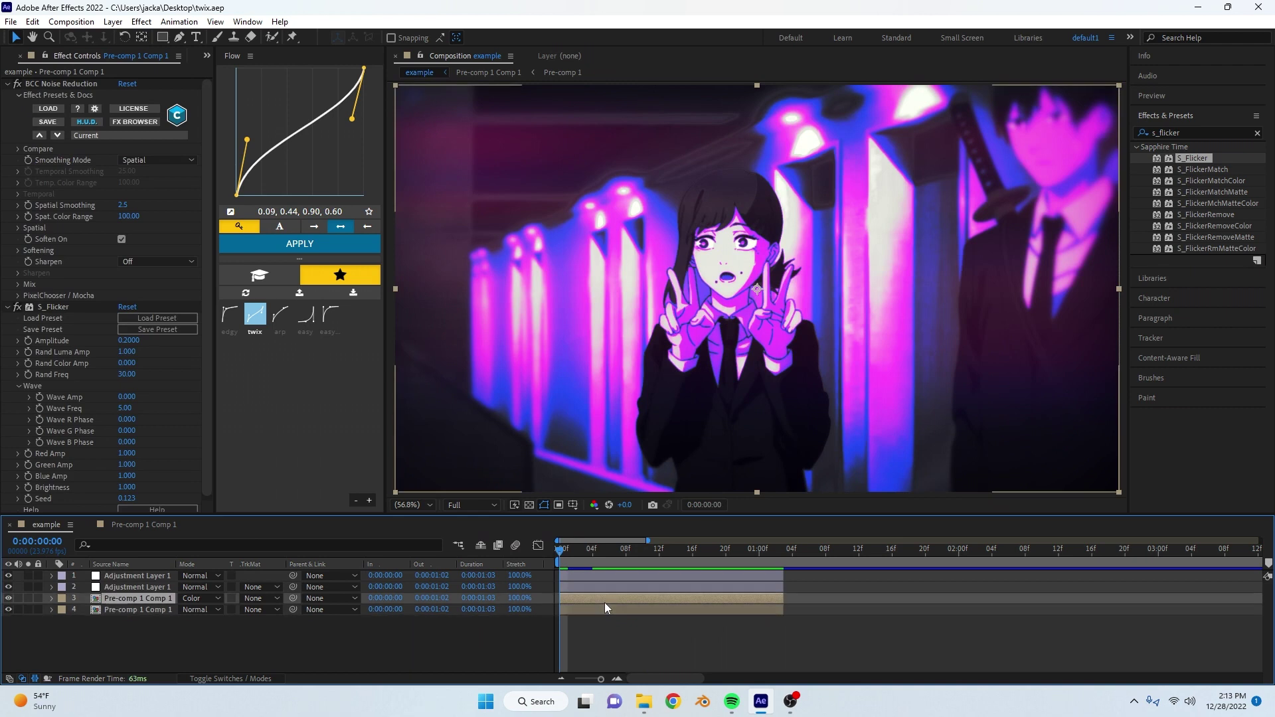
left_click(49, 82)
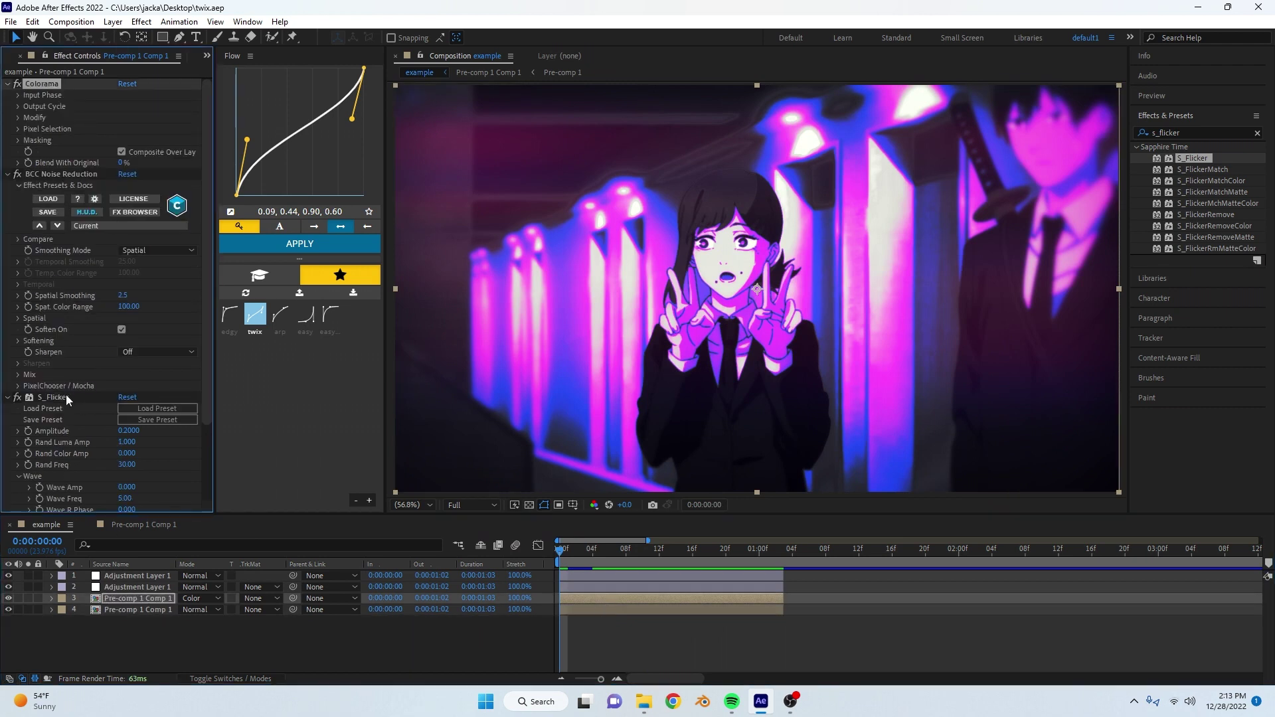
double_click(602, 609)
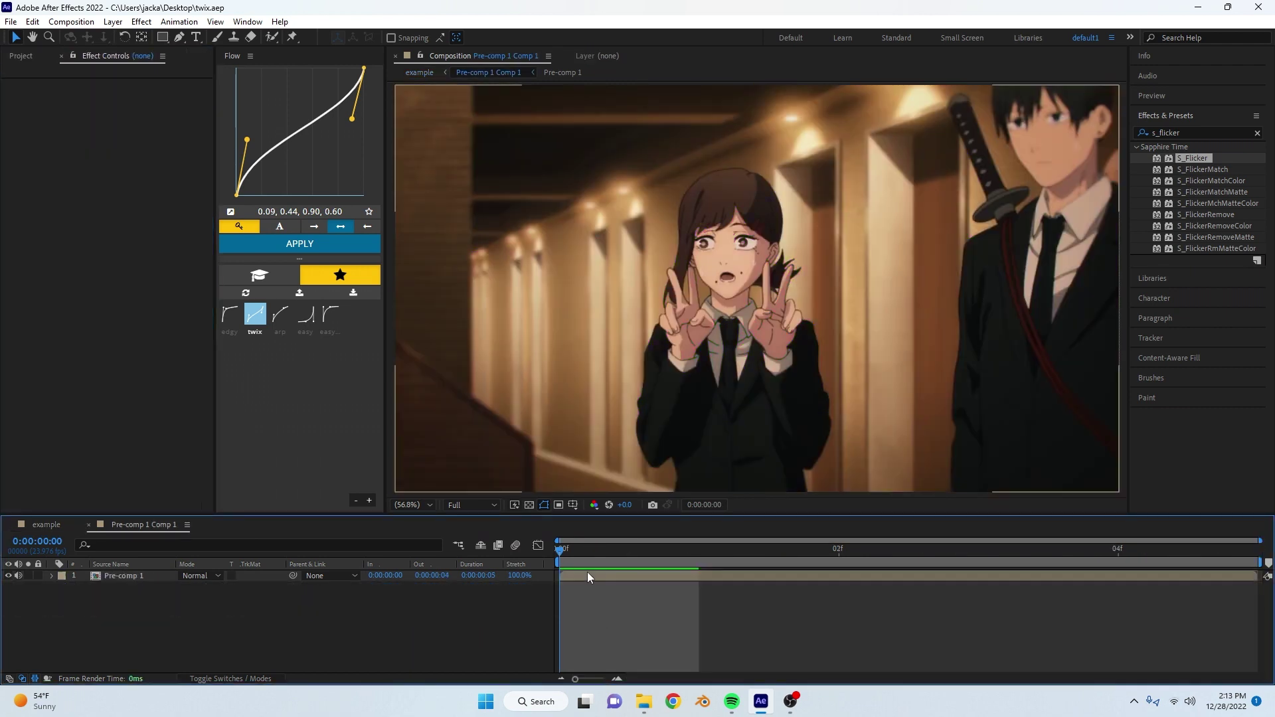
left_click(46, 524)
- Pre-compose the bottom layer into Pre-comp 1 Comp 2 and remove the old colour-mode layer
key("ctrl+shift+c")
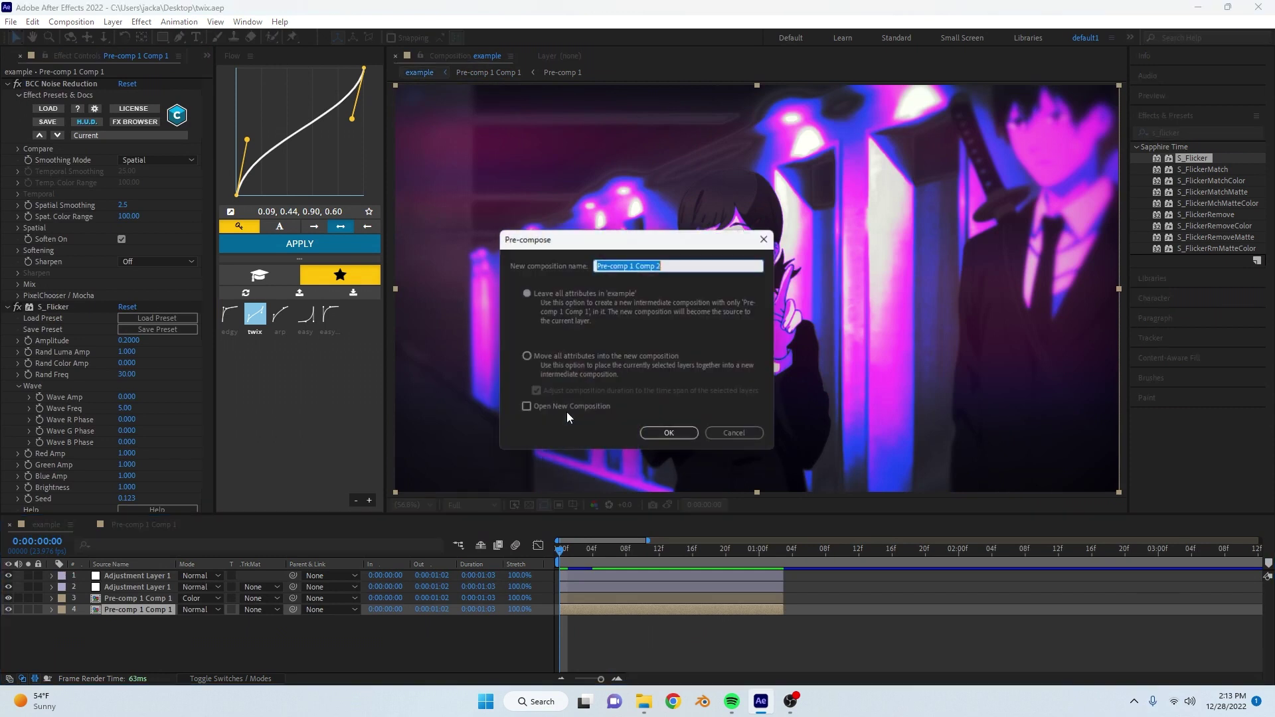
left_click(678, 439)
left_click(618, 600)
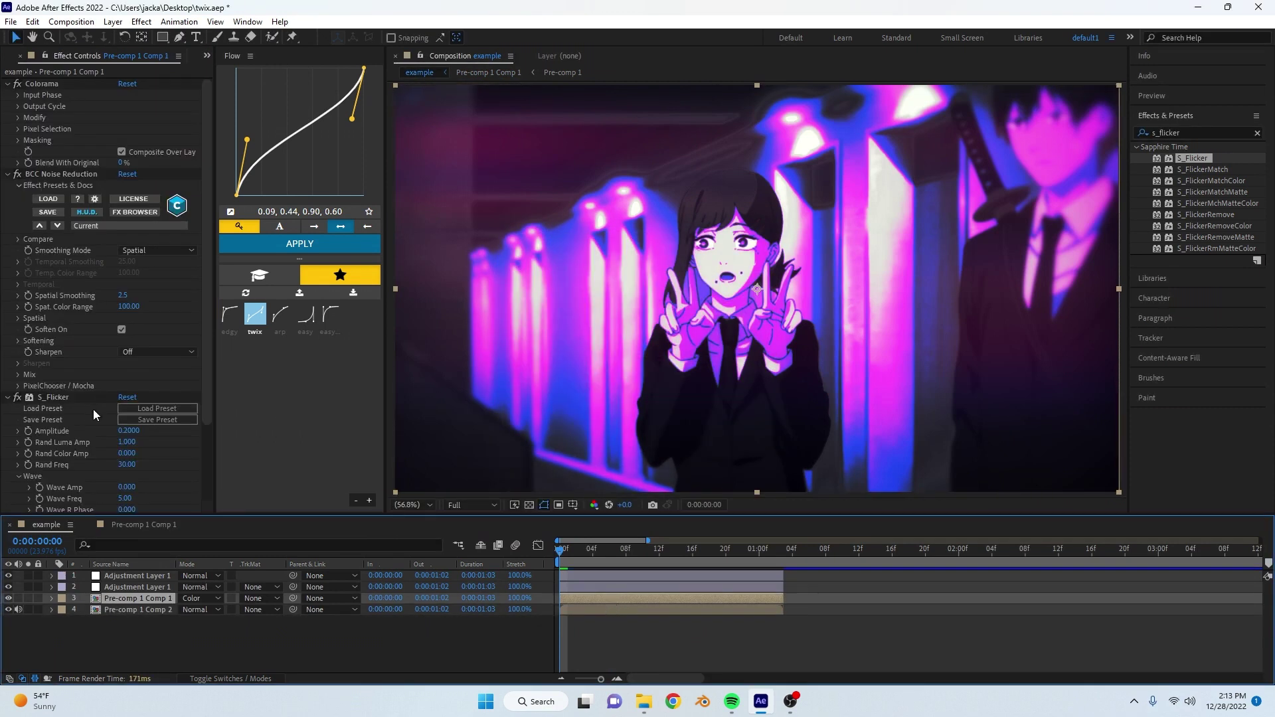
left_click(55, 398)
key("ctrl+a")
key("Delete")
key("Delete")
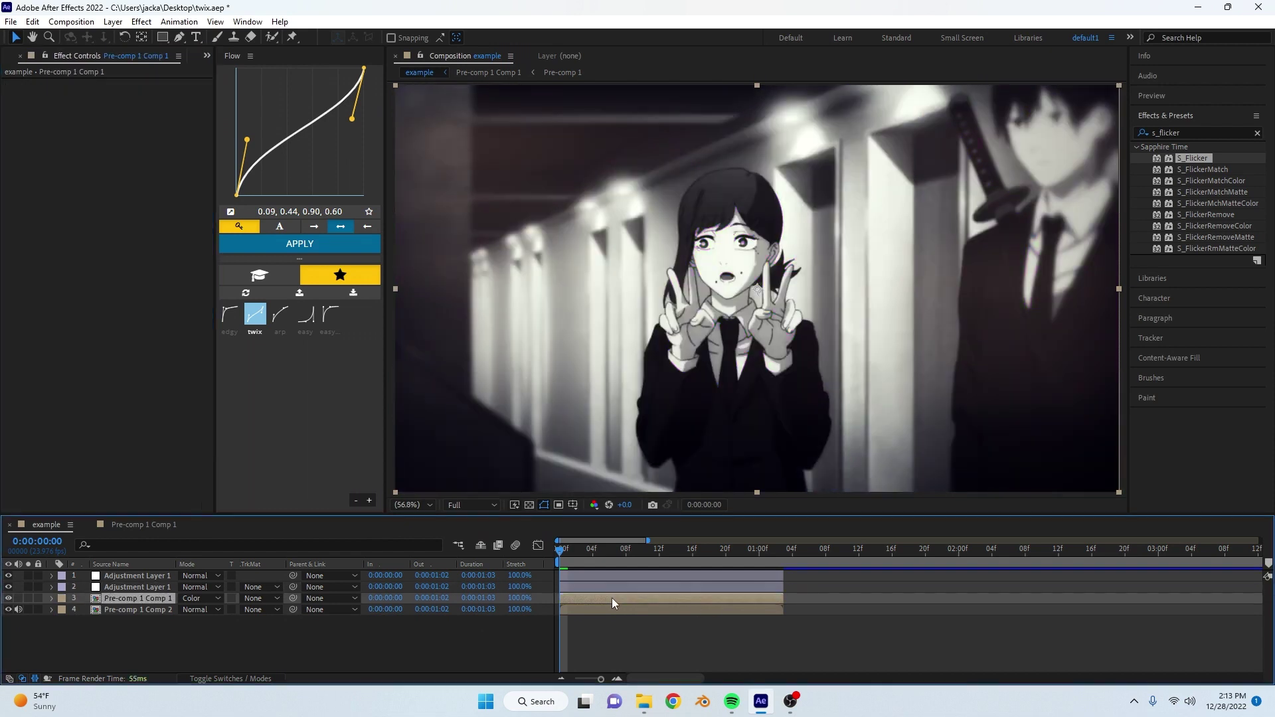
- Duplicate Pre-comp 1 Comp 2, paste the copied effects onto it, and set its blend mode to Color
left_click(611, 598)
key("ctrl+d")
key("ctrl+v")
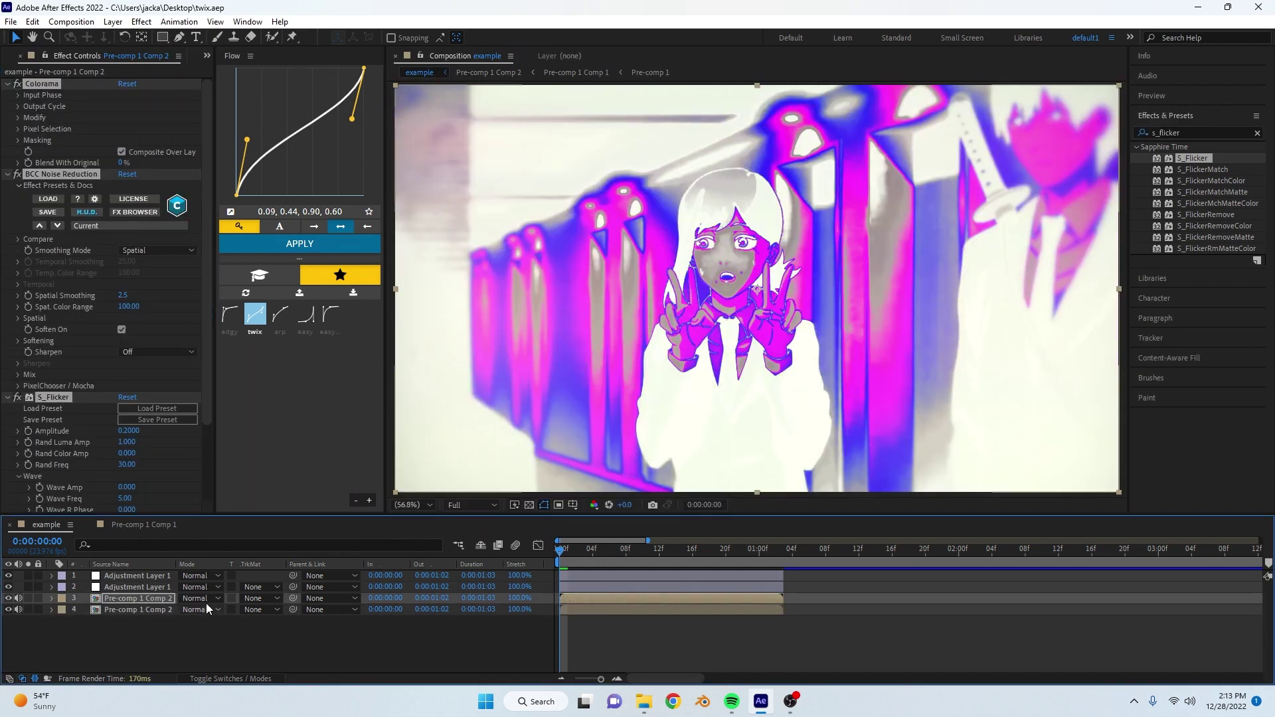
left_click(200, 599)
left_click(246, 480)
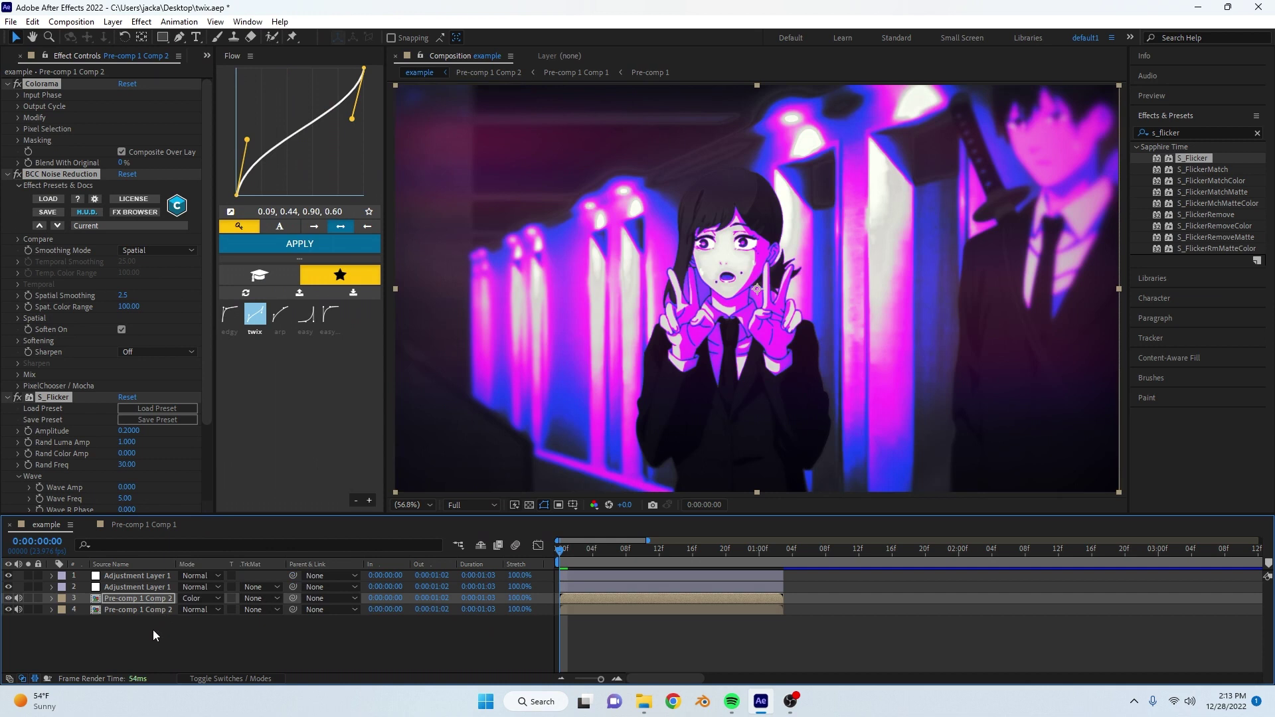
left_click(145, 610)
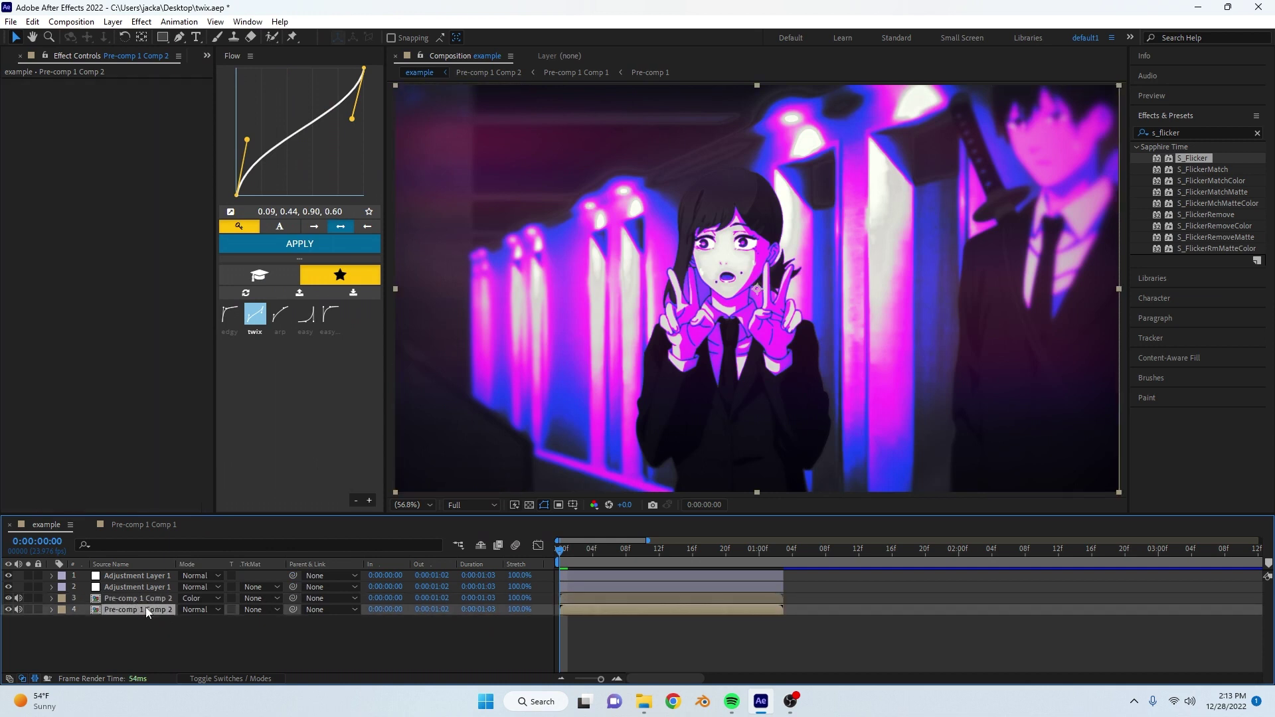
double_click(147, 613)
- Review the nested layers' effects, close the Pre-comp 1 Comp 1 tab, and preview the example comp
left_click(153, 577)
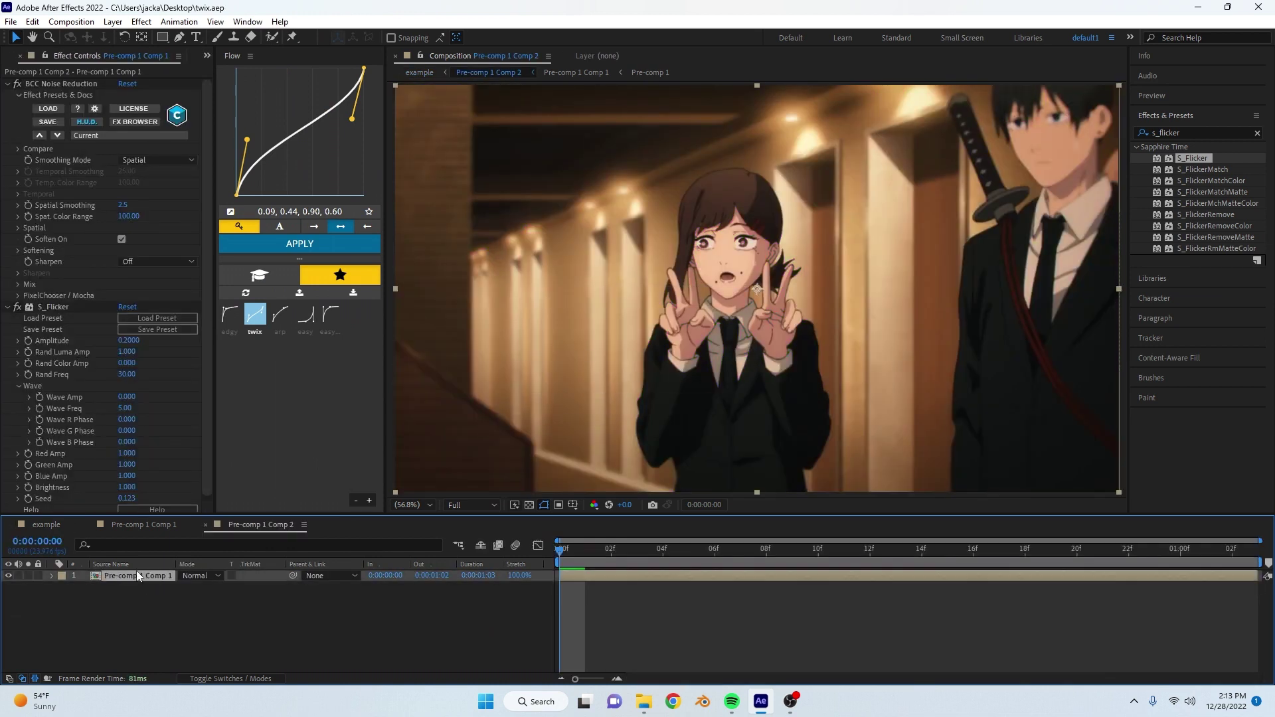
left_click(123, 524)
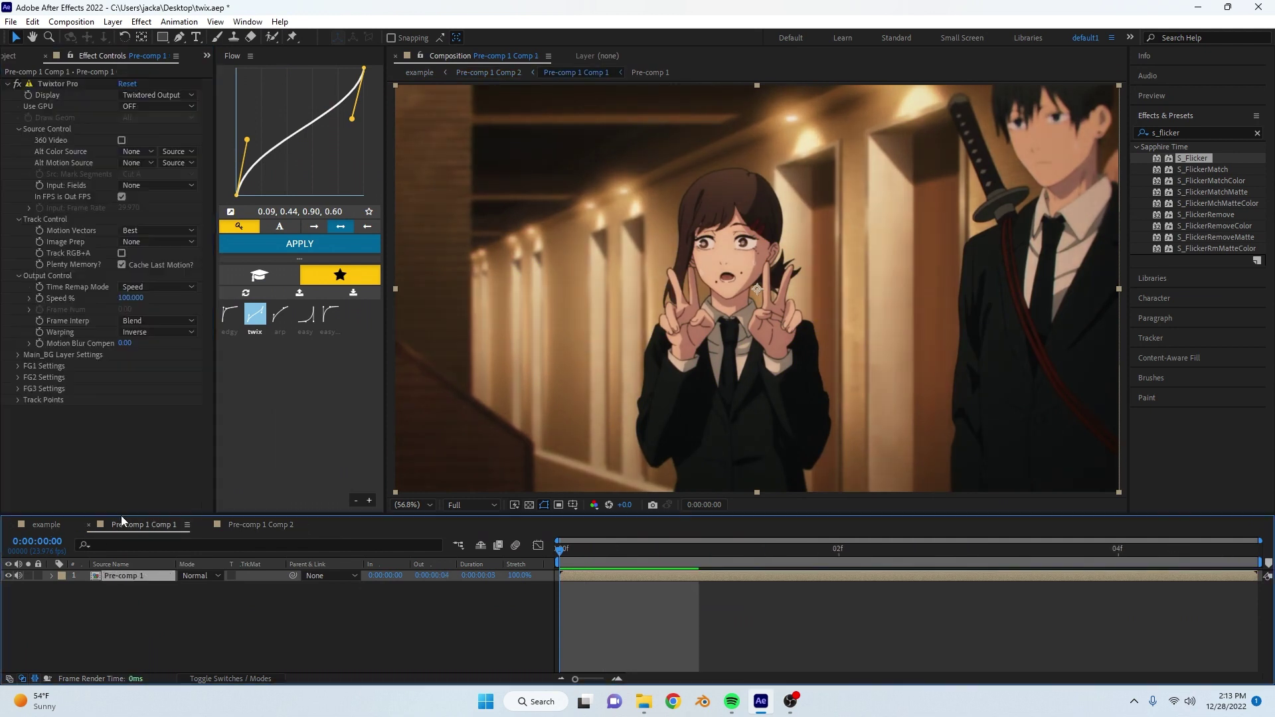
left_click(88, 525)
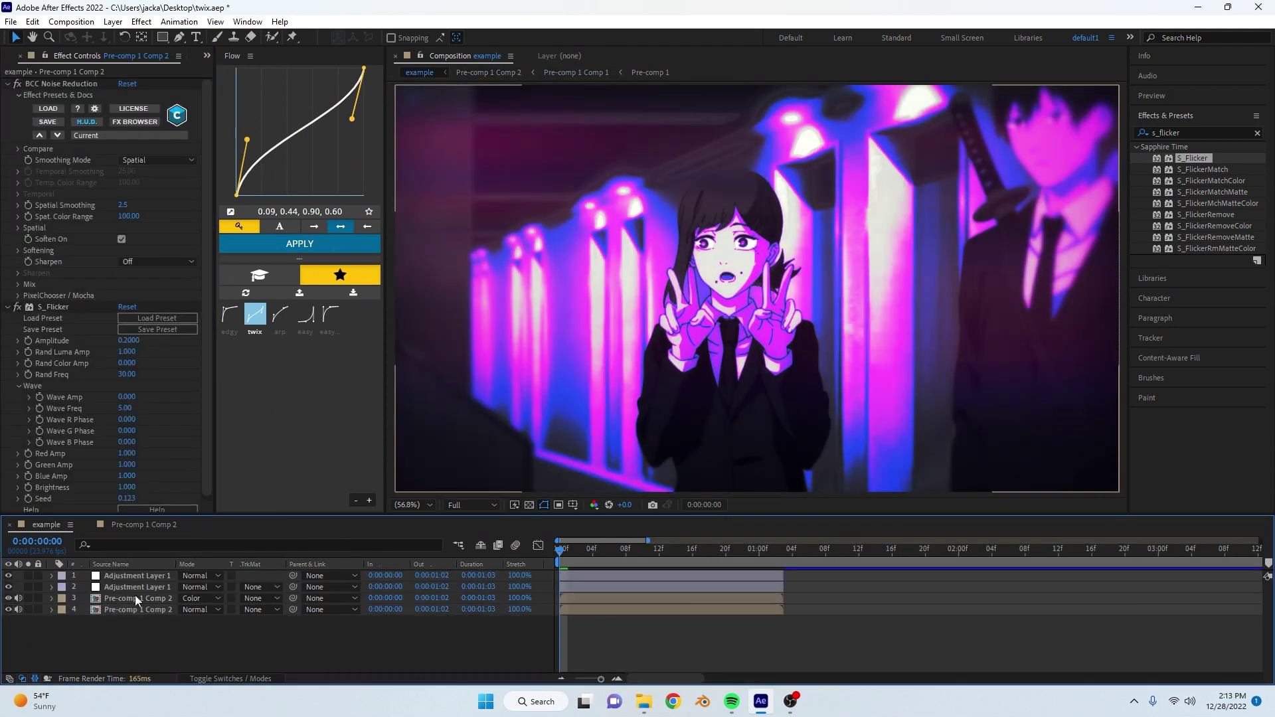
left_click(136, 598)
key("space")
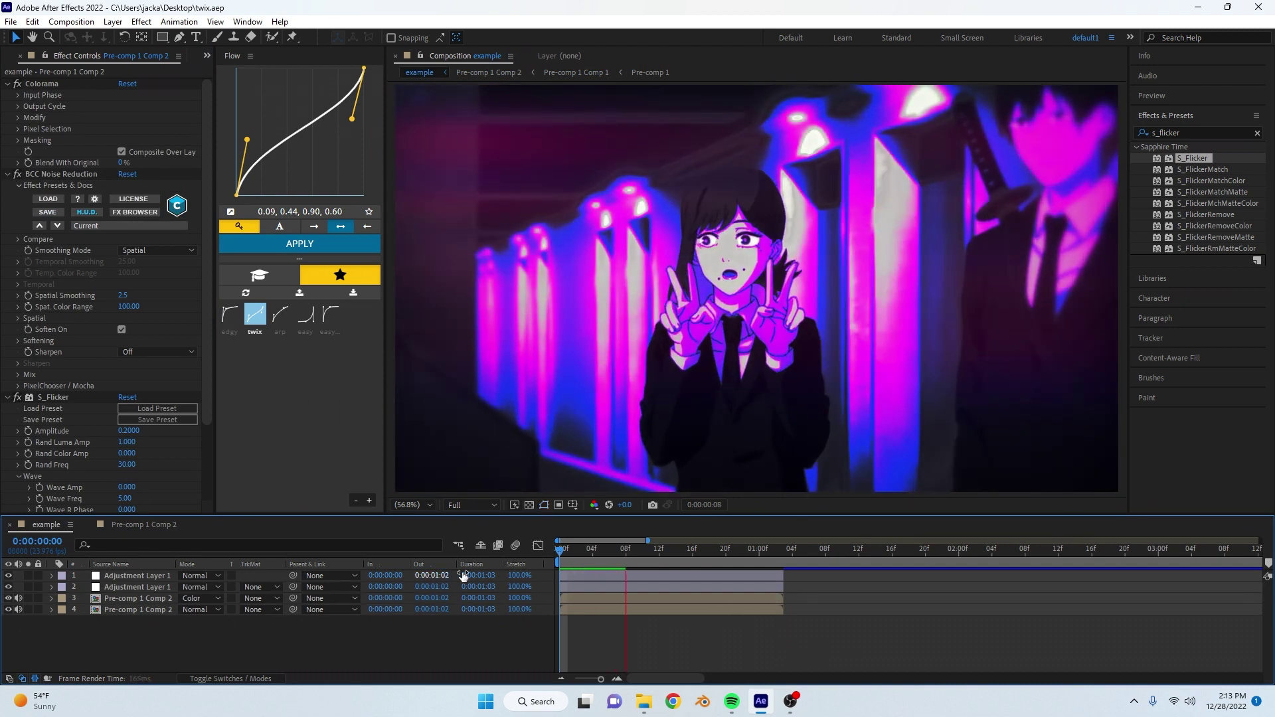
left_click(135, 524)
- Select the Pre-comp 1 Comp 1 layer and search effects for rackdef
left_click(625, 576)
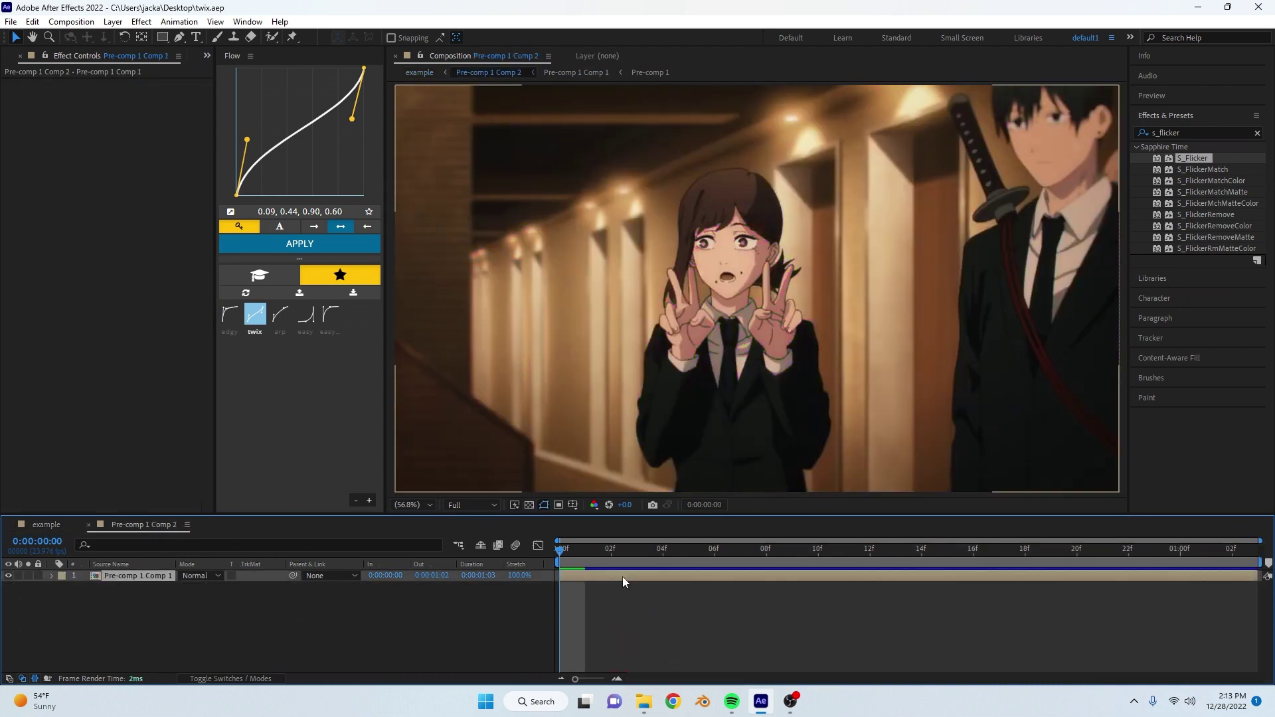
double_click(1196, 132)
type("rackdef")
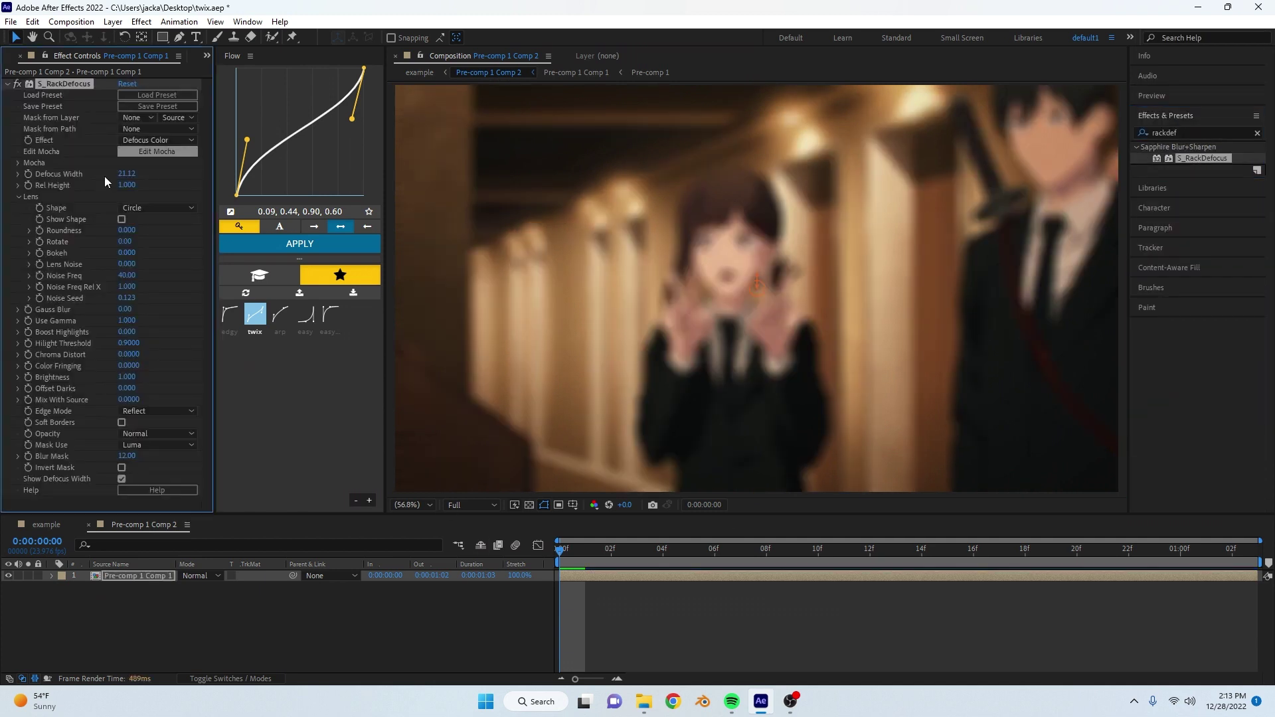
- Set S_RackDefocus Rel Height to 0.010 and the first Defocus Width keyframe to 228.12
left_click_drag(129, 189, 2, 202)
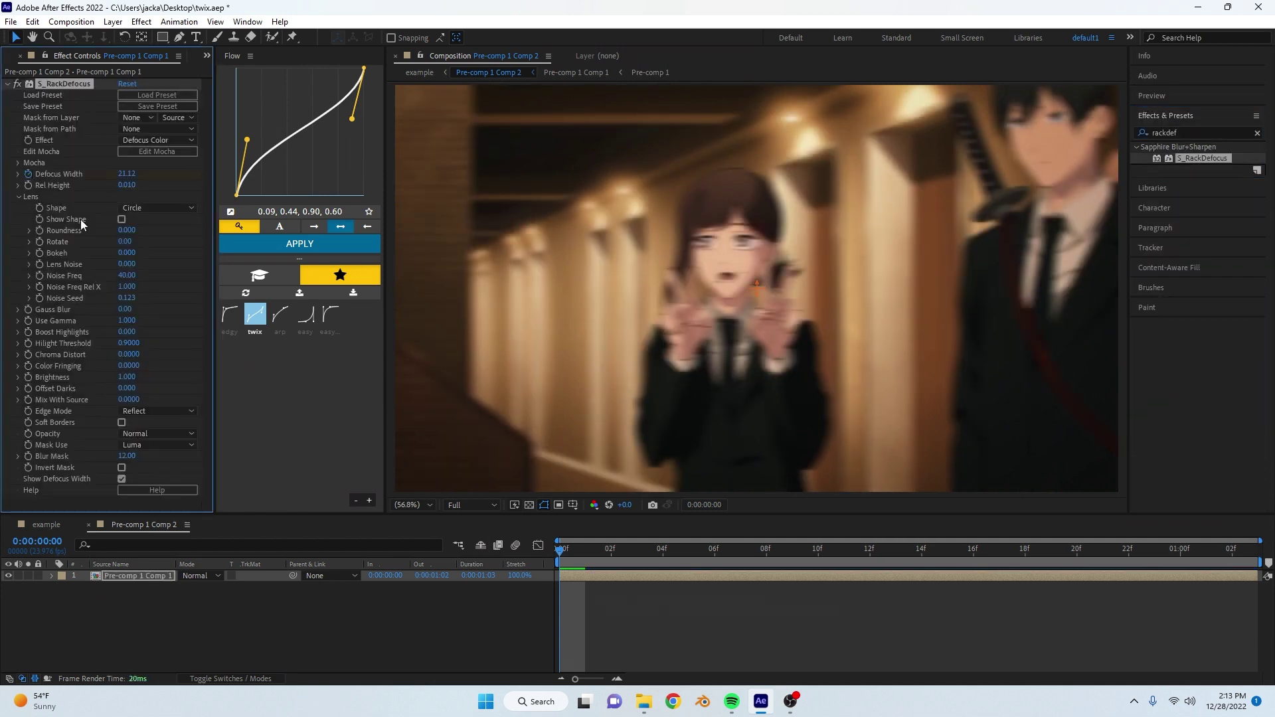
key("End")
key("u")
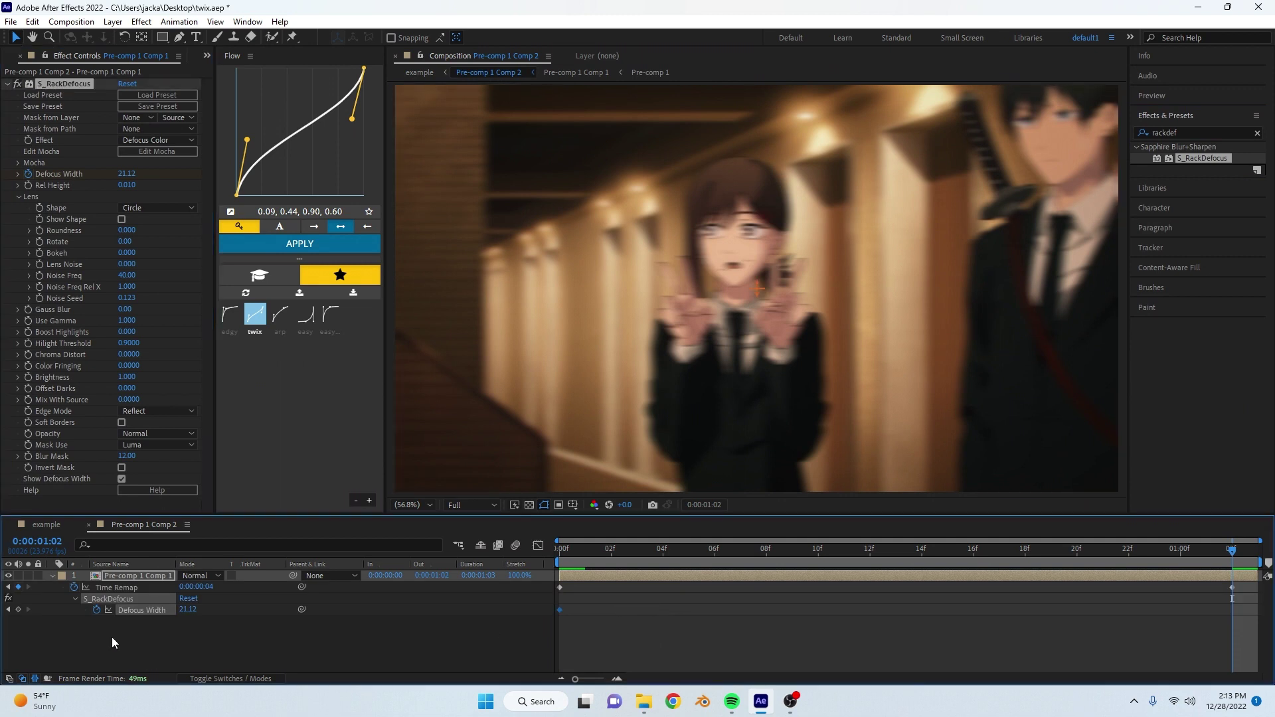
left_click(8, 609)
left_click_drag(320, 620, 363, 621)
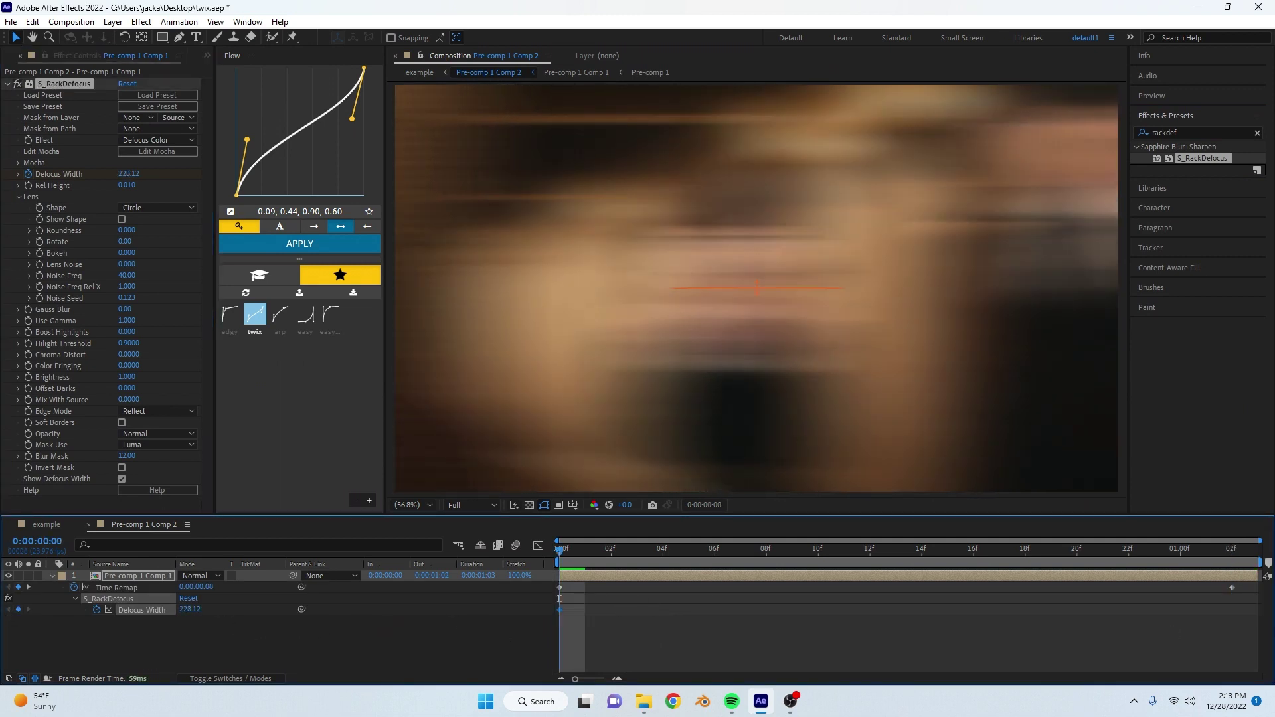
- Apply an easy ease curve to both Time Remap keyframes and preview it
left_click_drag(1249, 581, 934, 594)
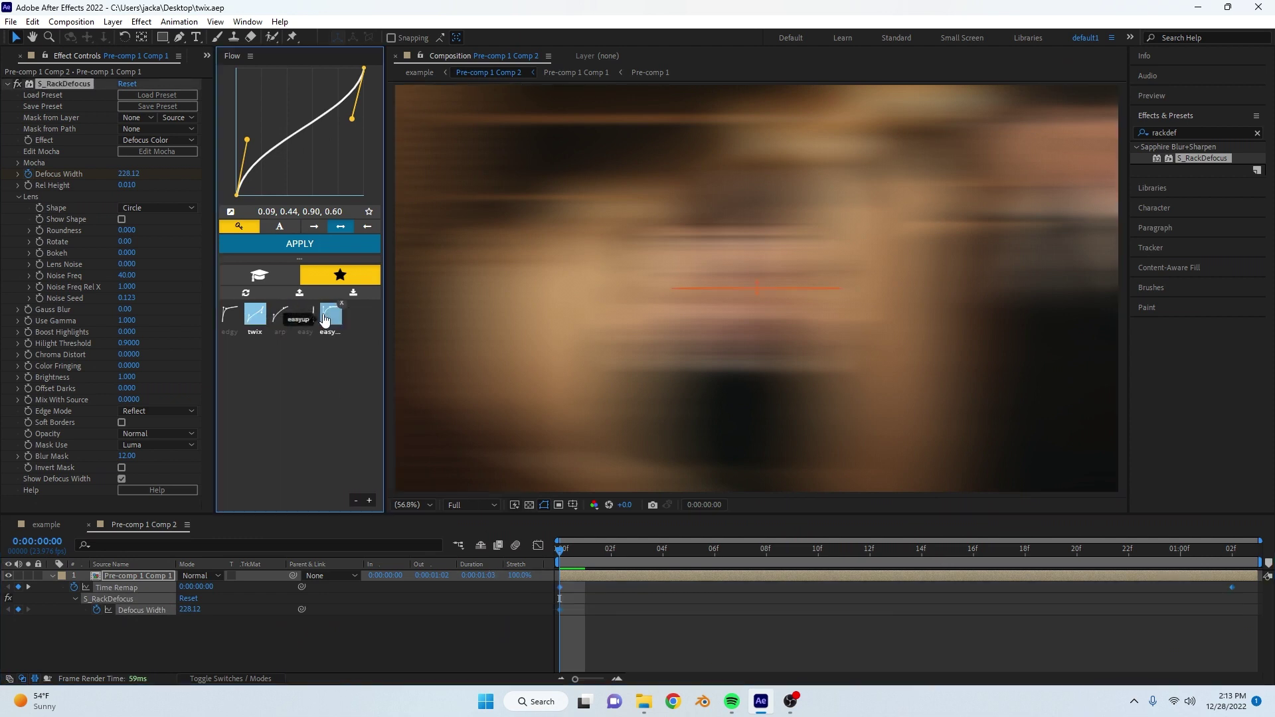
left_click(300, 245)
left_click(700, 636)
key("space")
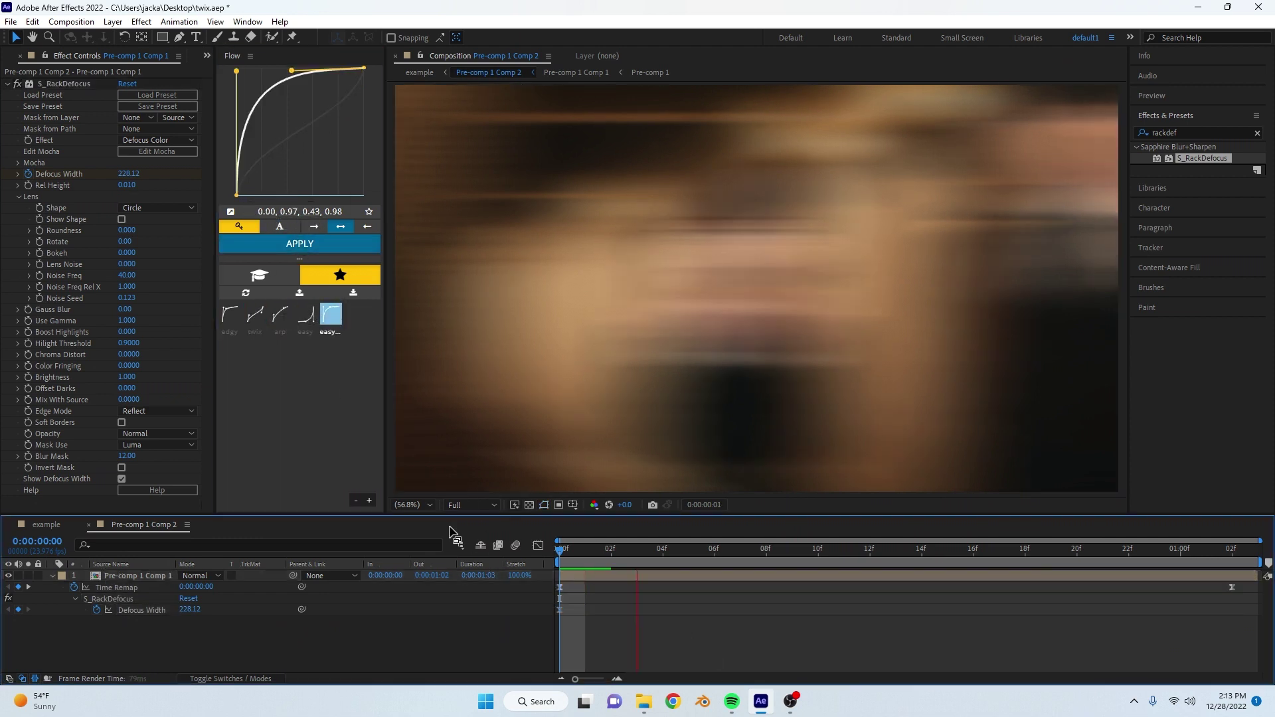
key("space")
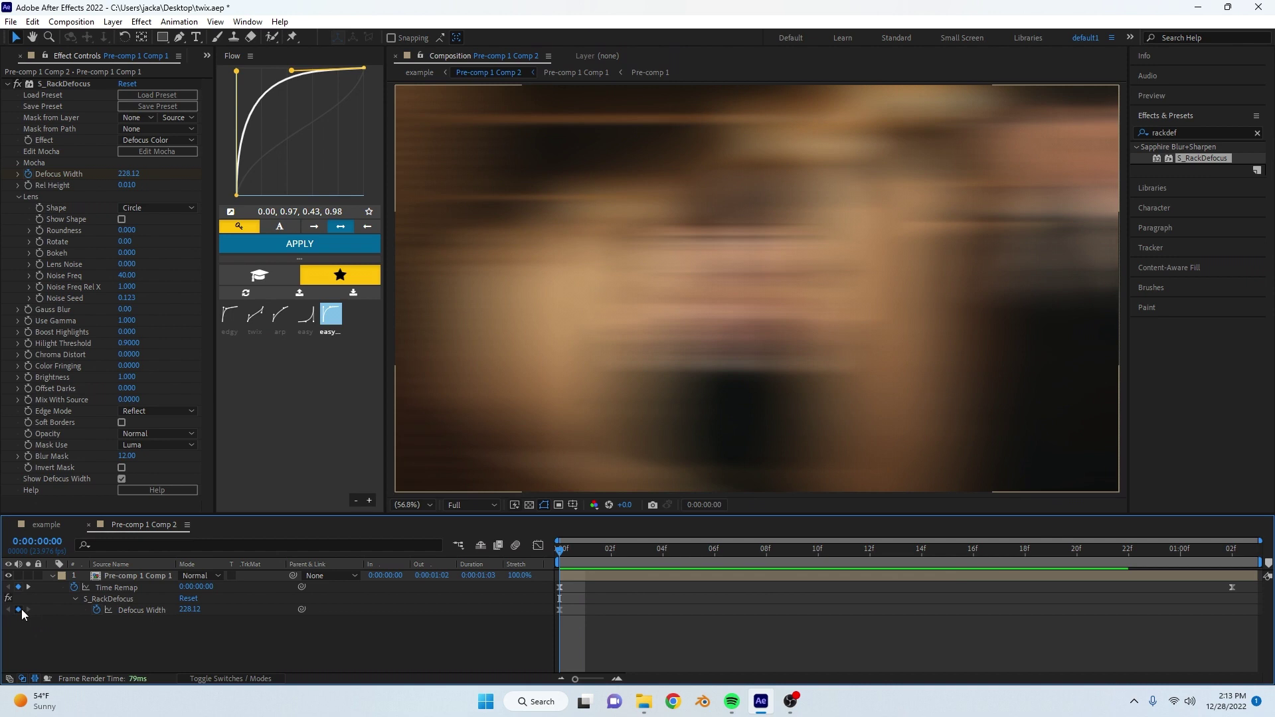
- Set Defocus Width to 0 at the last frame and preview the defocus animation
left_click(1041, 577)
key("End")
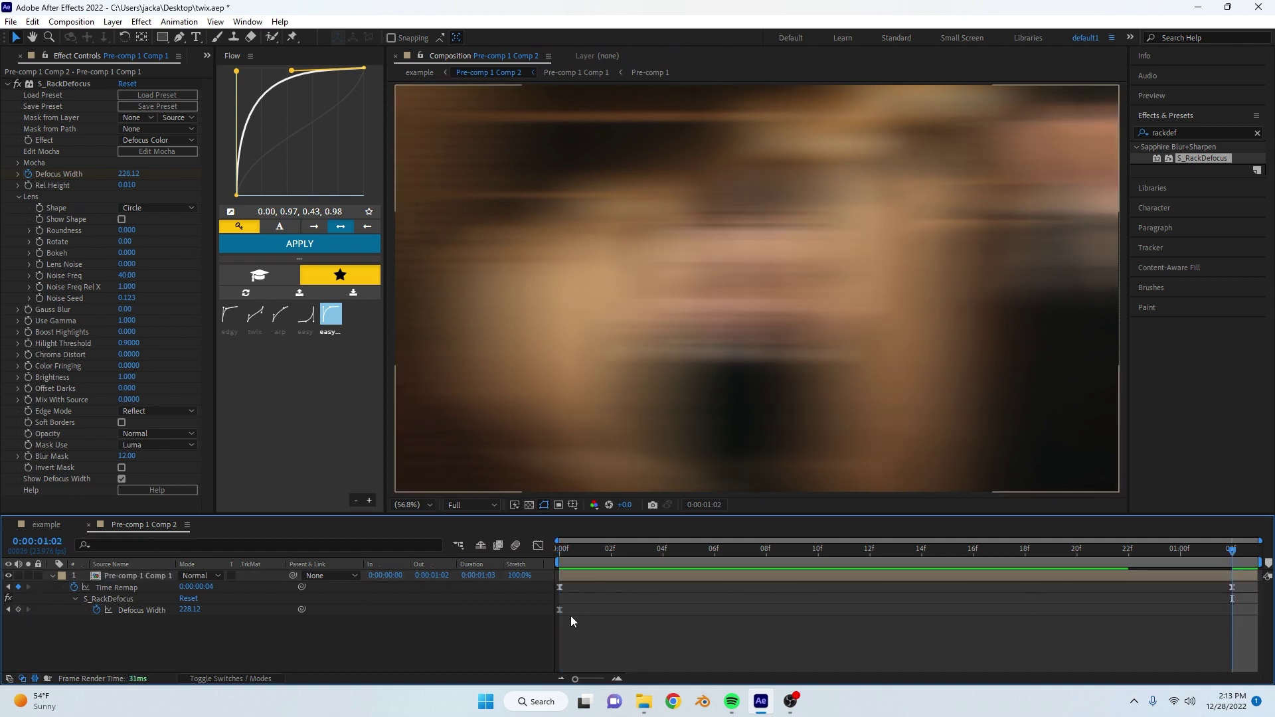
left_click(220, 613)
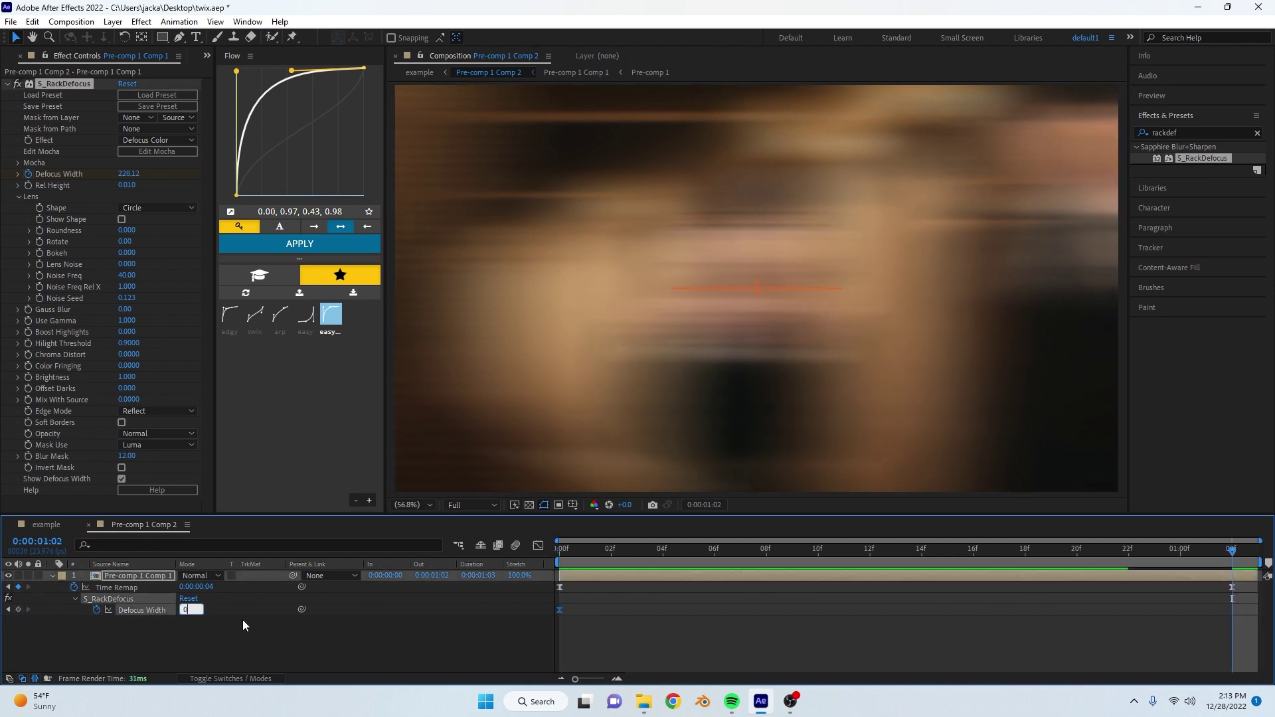
key("Return")
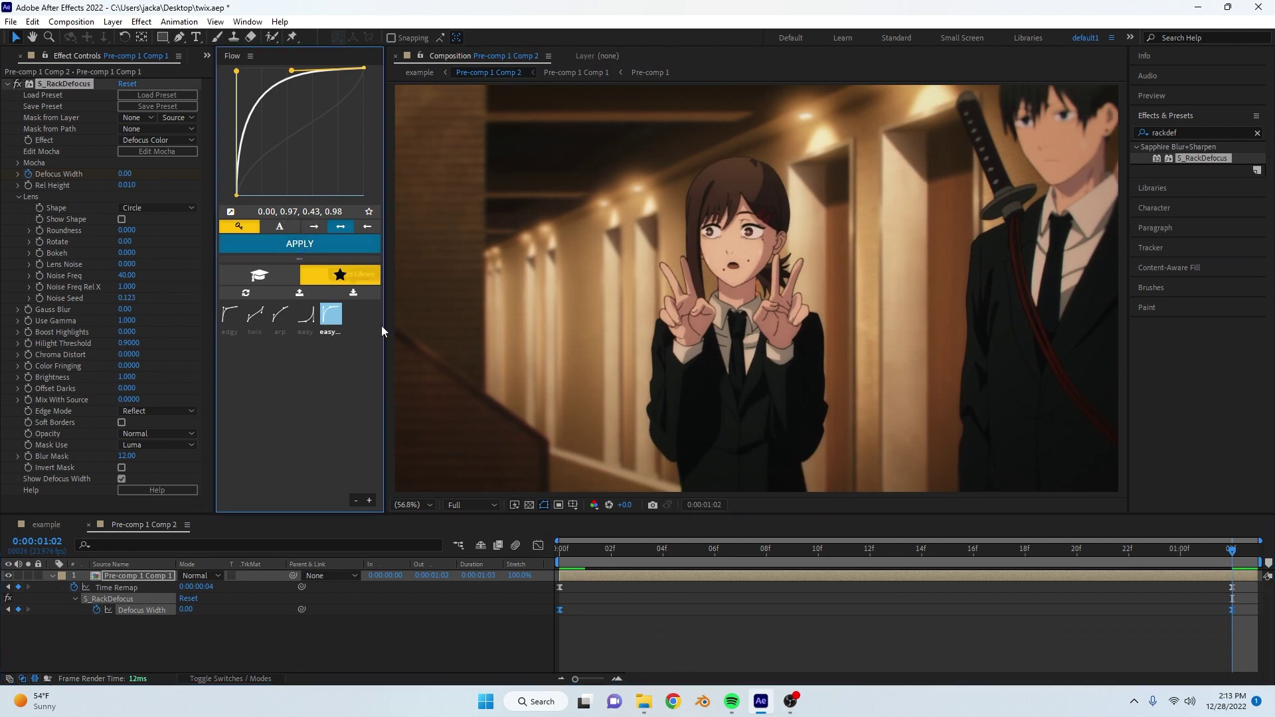
key("space")
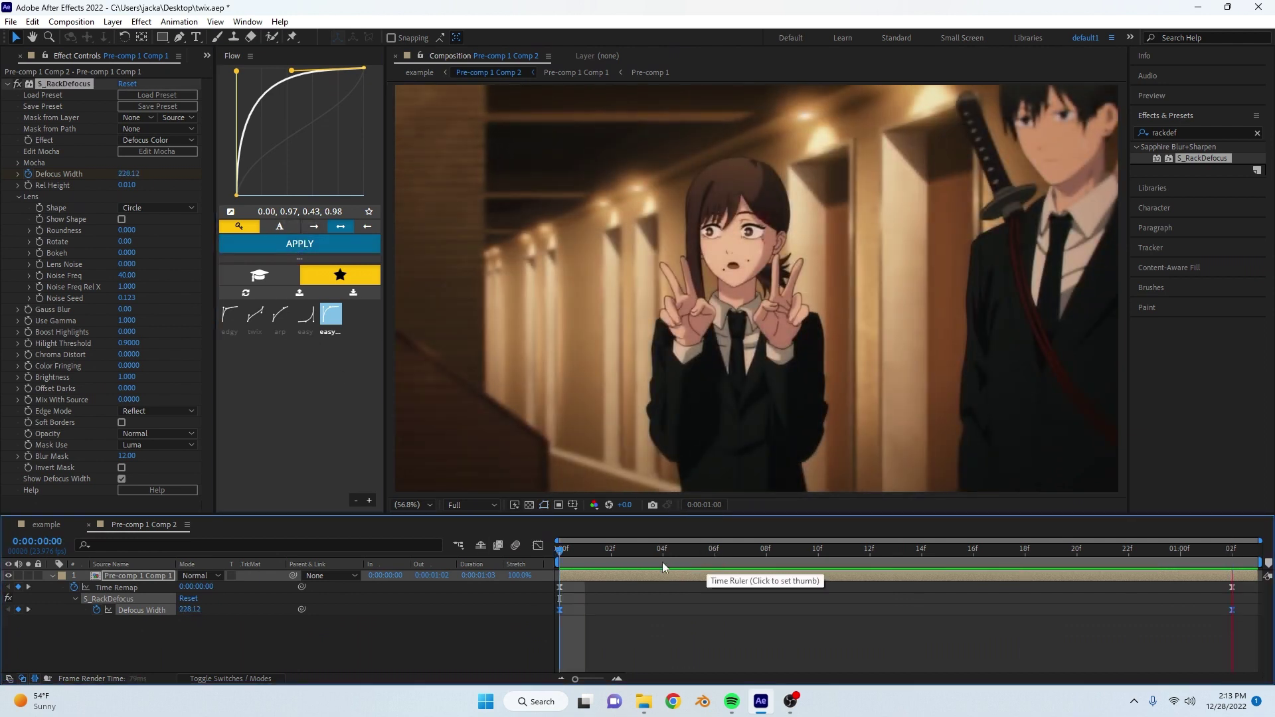
left_click(47, 525)
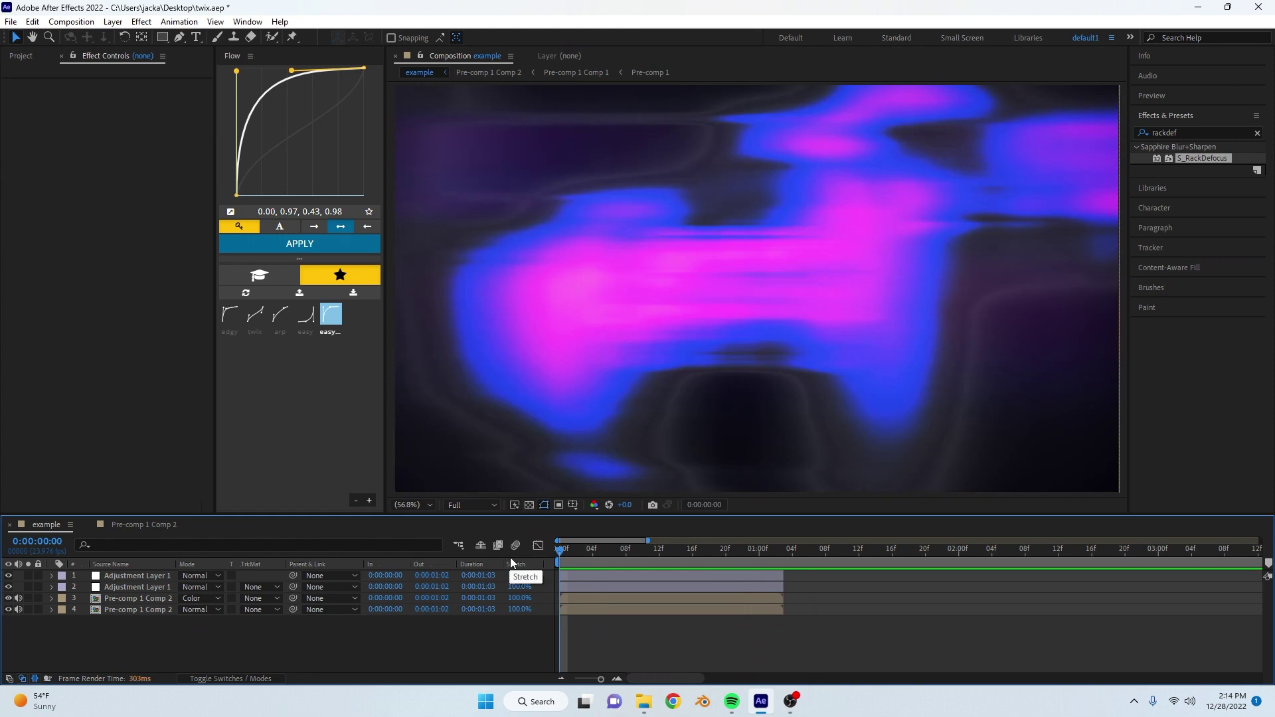
- Save the project, set S_RackDefocus Use Gamma to 5.000, and preview the example comp
key("ctrl+s")
left_click(166, 523)
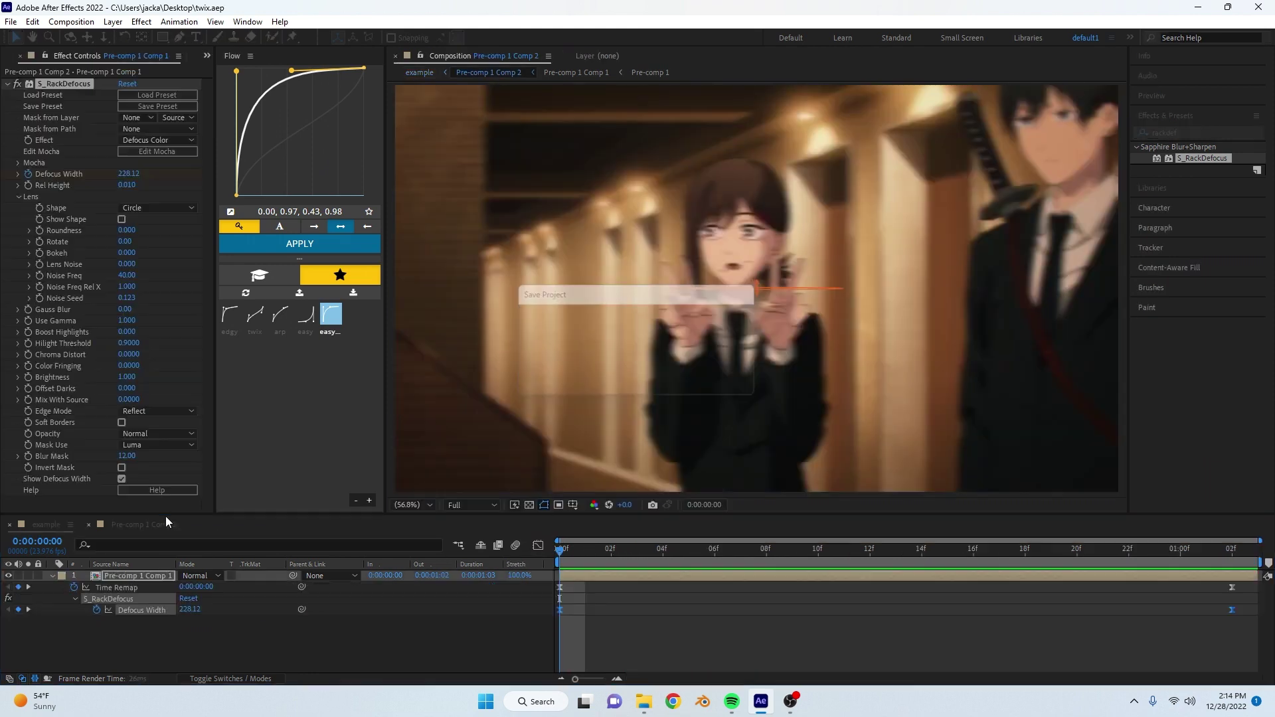
type("5.000")
left_click(142, 318)
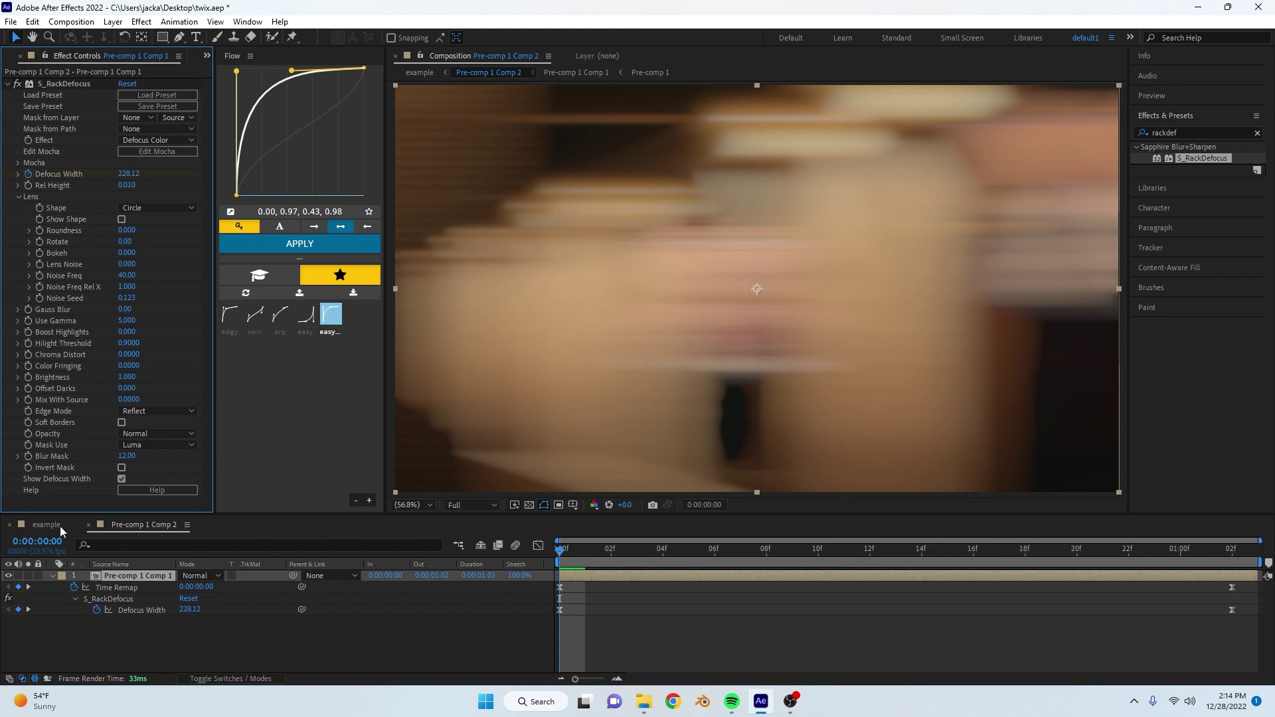
left_click(60, 526)
key("space")
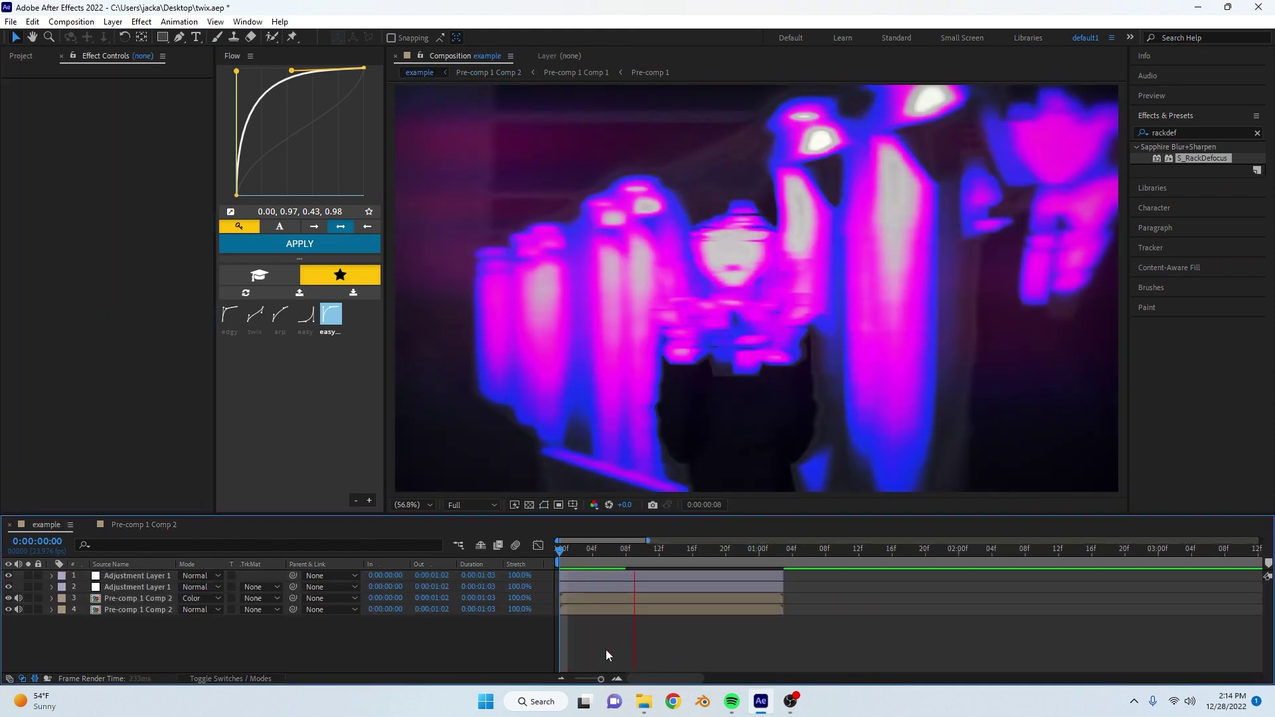
key("space")
left_click(181, 524)
- Sharpen the Defocus Width ease curve and lower its starting value to 100
left_click_drag(1250, 625, 515, 608)
left_click_drag(291, 64, 199, 70)
key("space")
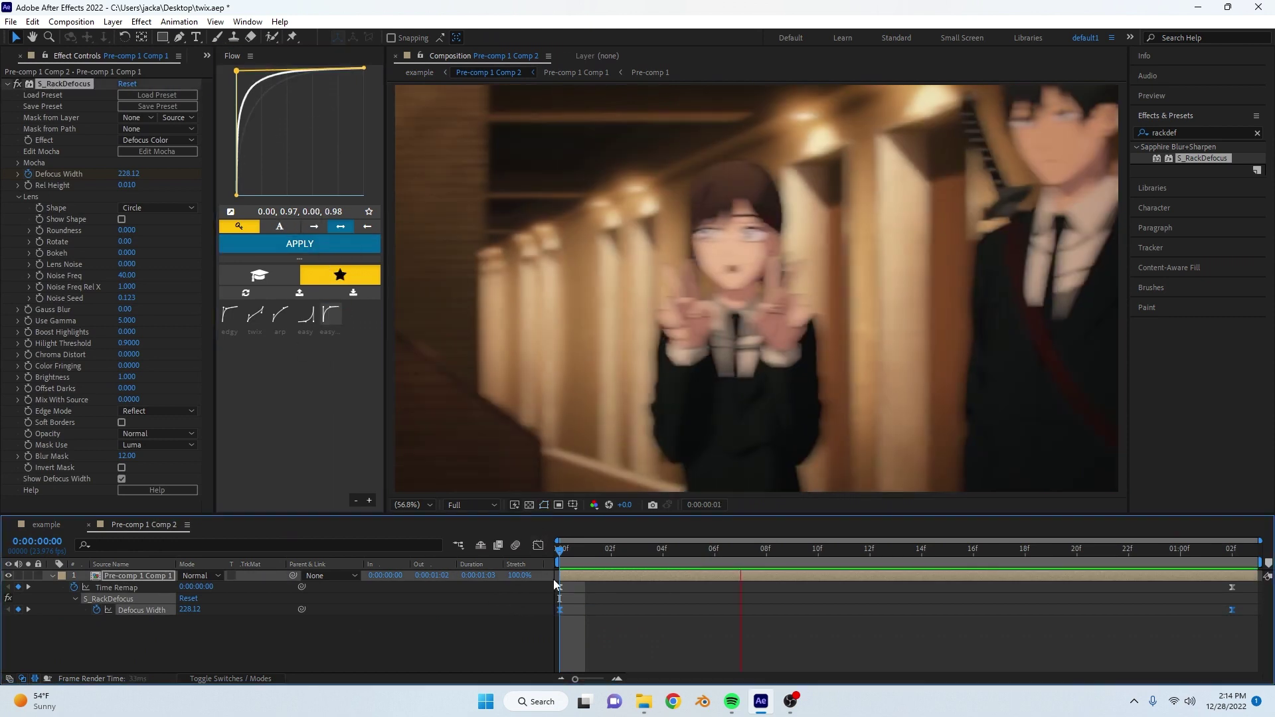
left_click(129, 605)
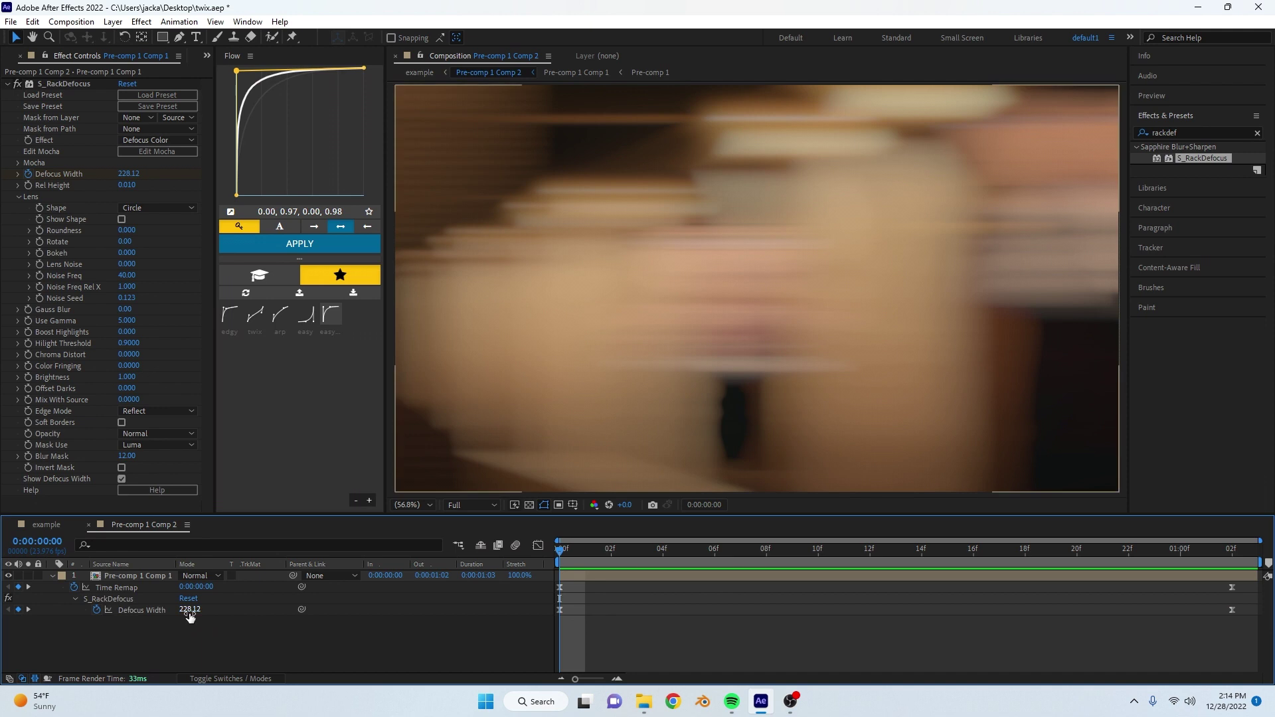
type("100")
key("Return")
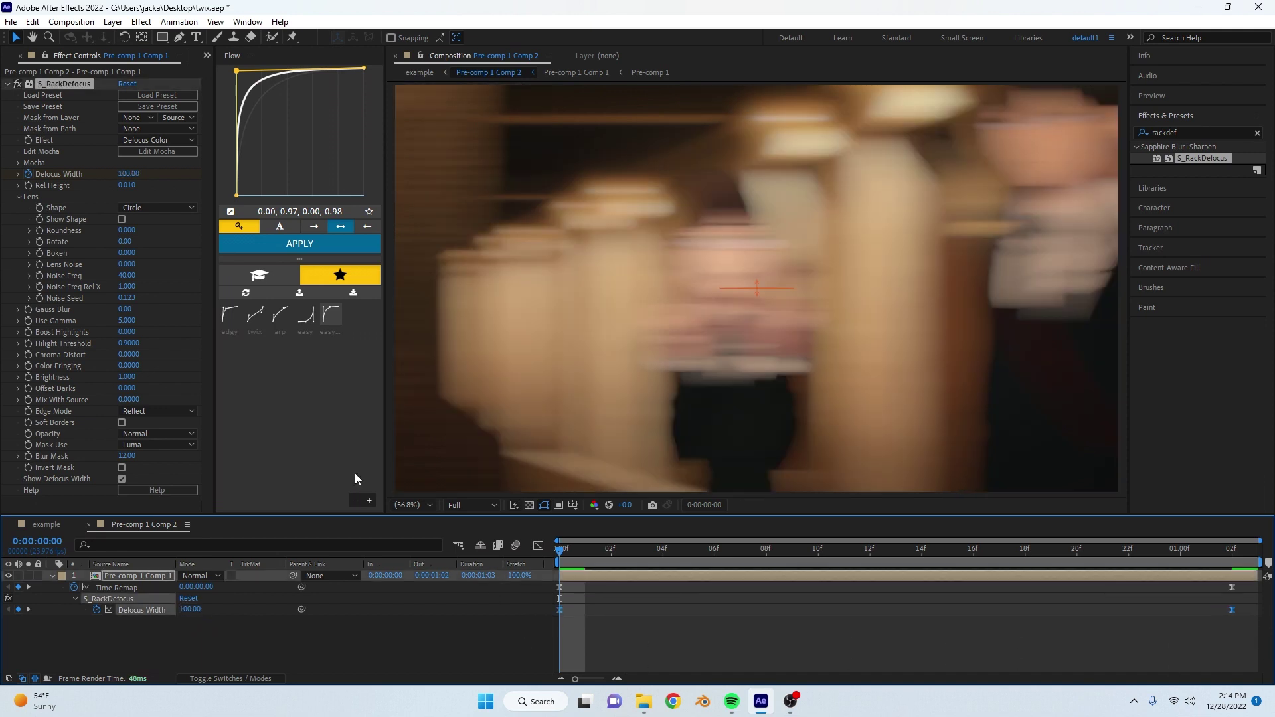
left_click(46, 525)
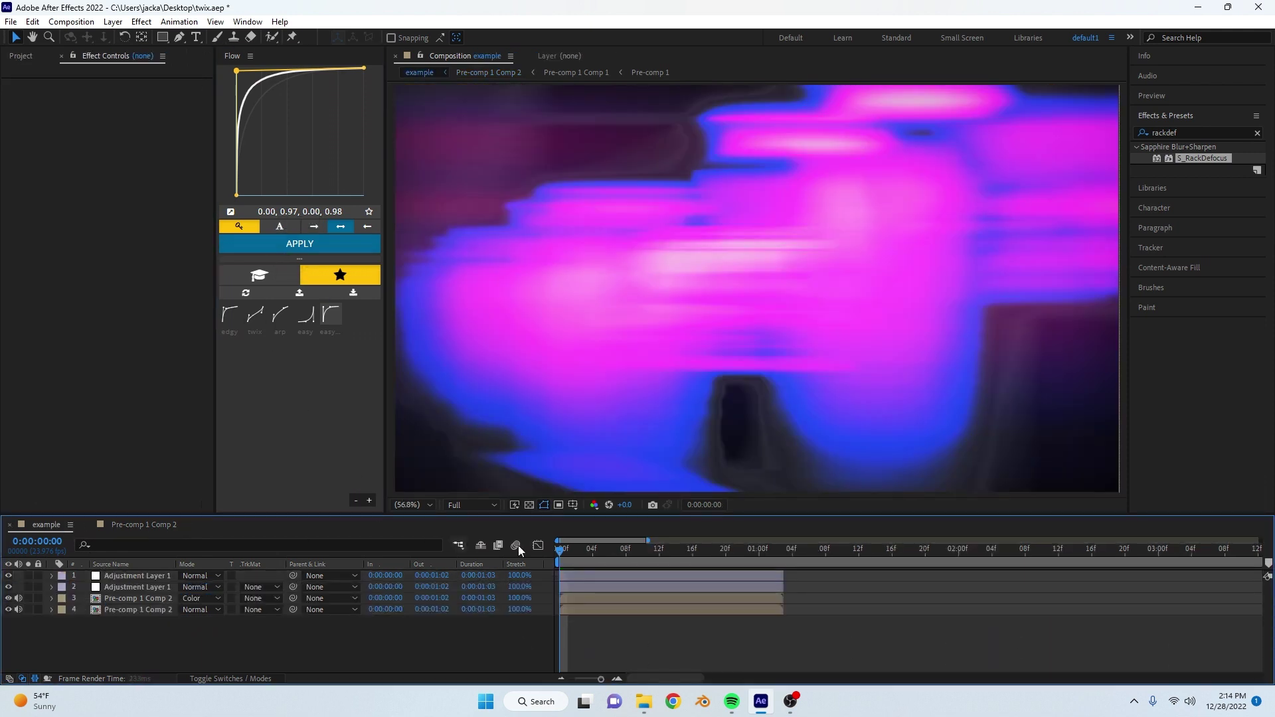
key("space")
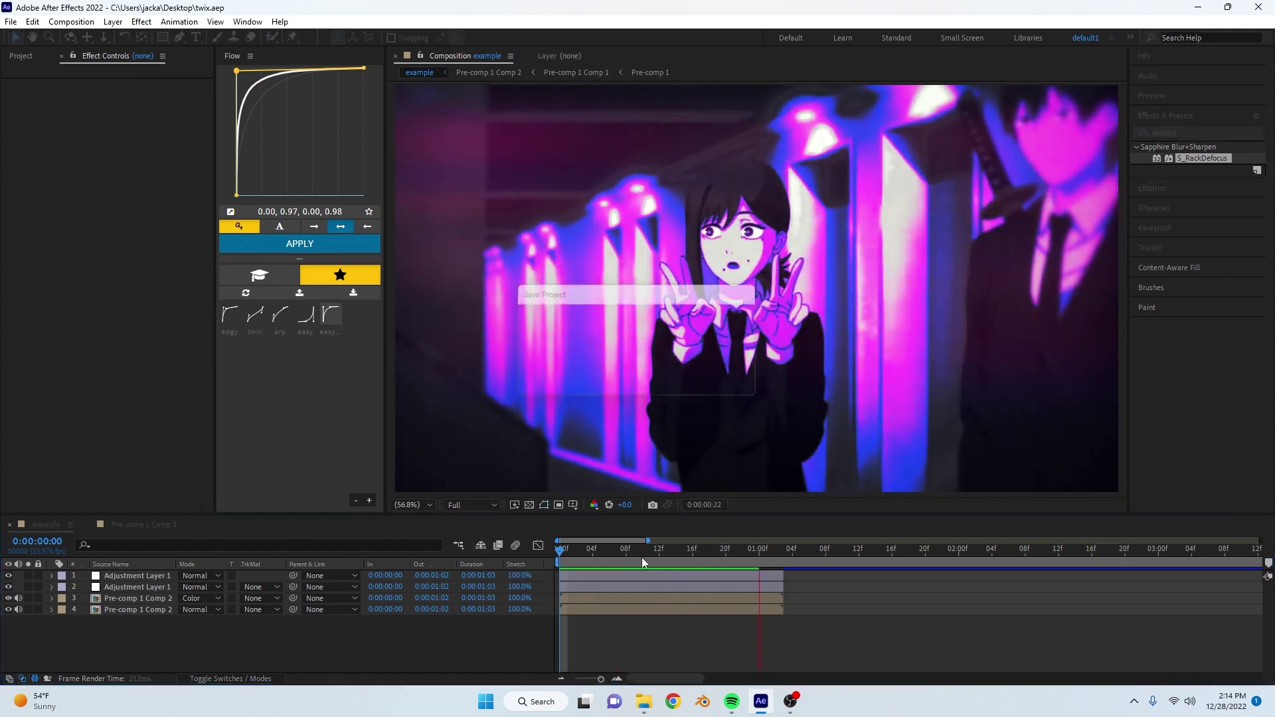
key("space")
key("space")
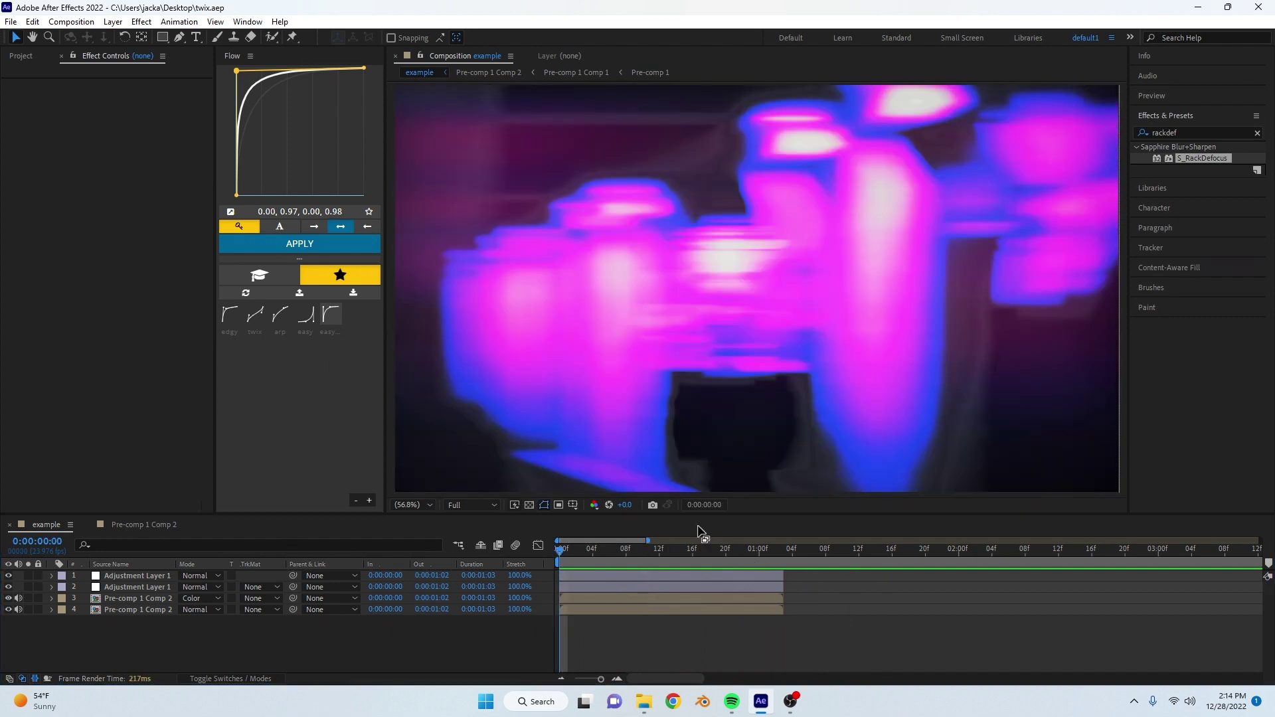
left_click(655, 549)
key("space")
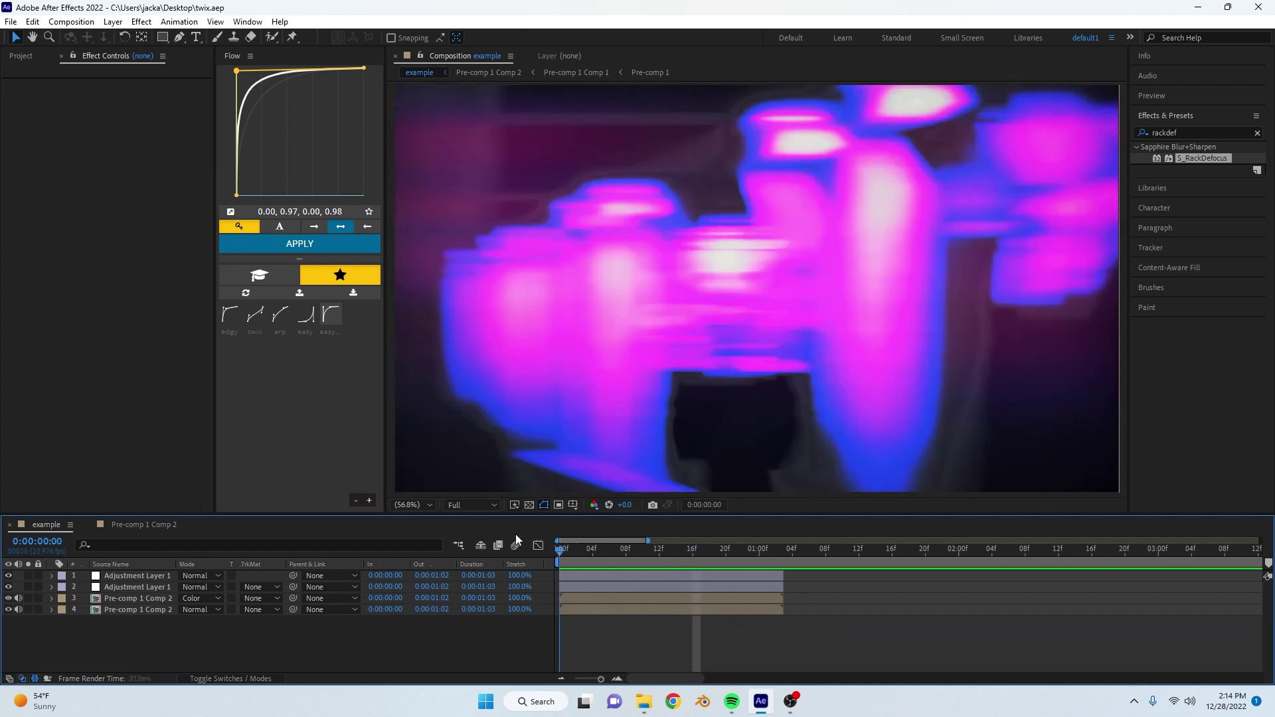
left_click(456, 450)
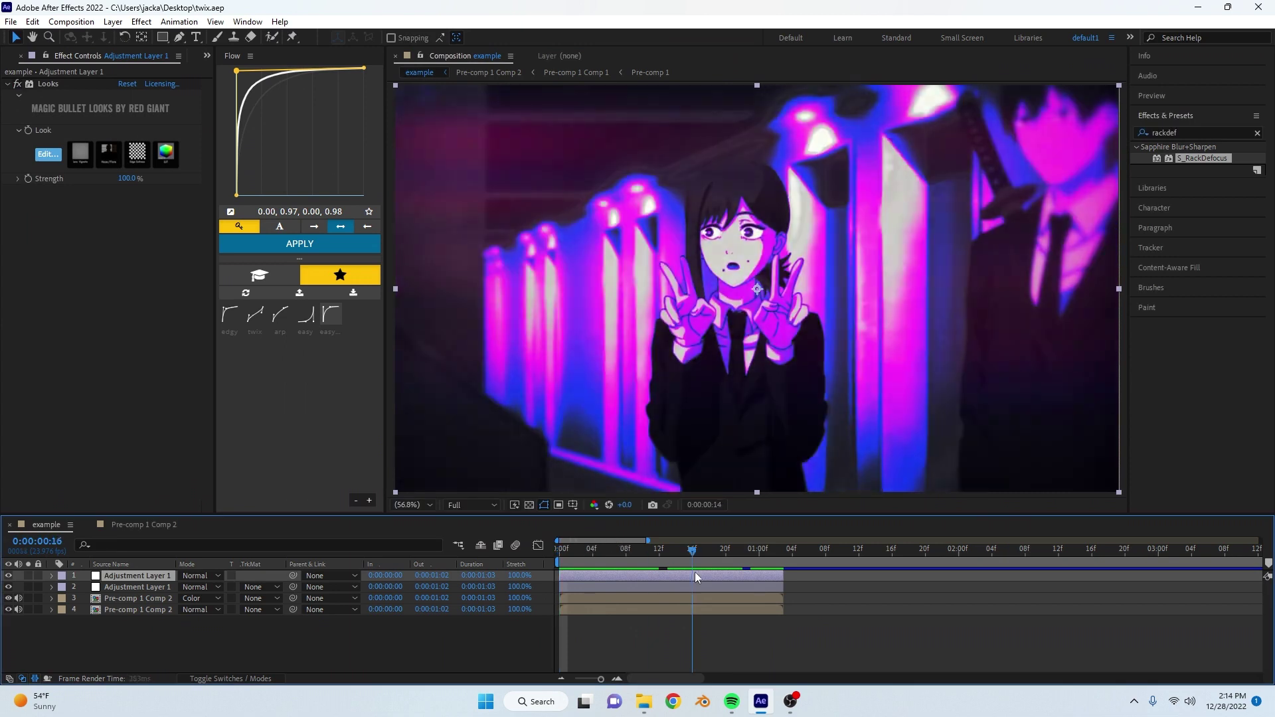
left_click(8, 576)
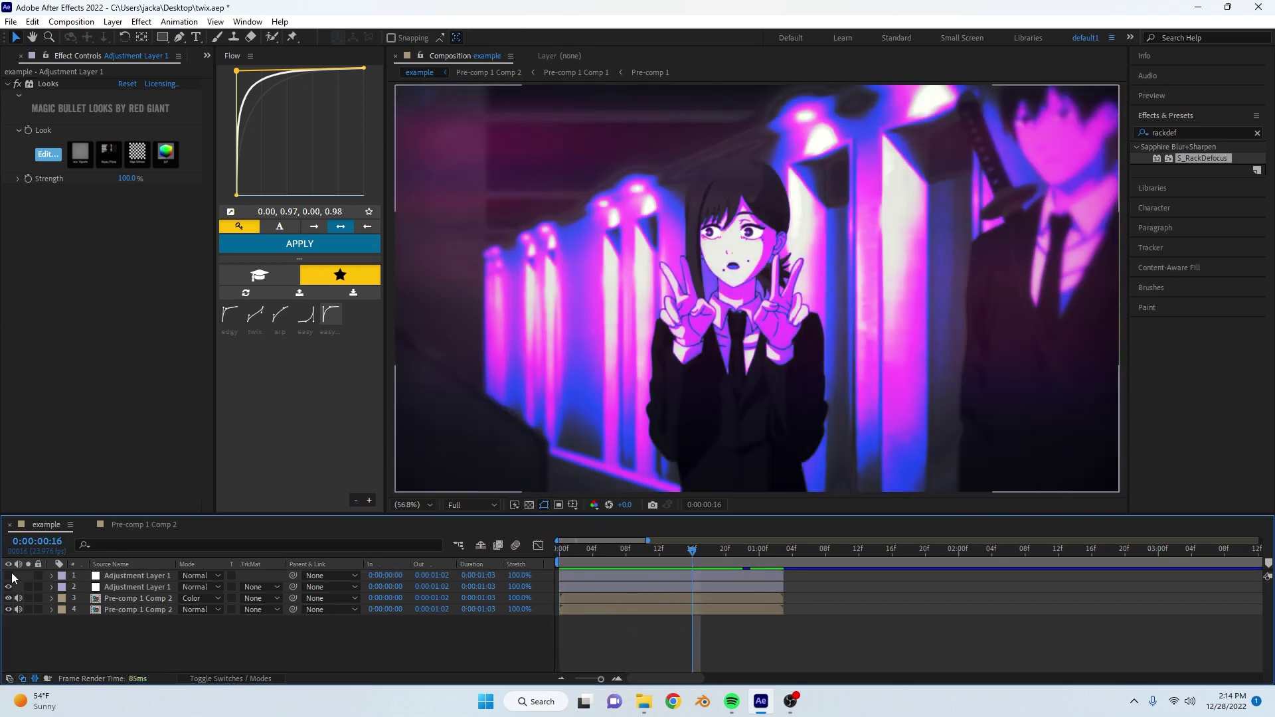
left_click(8, 576)
double_click(8, 576)
double_click(8, 575)
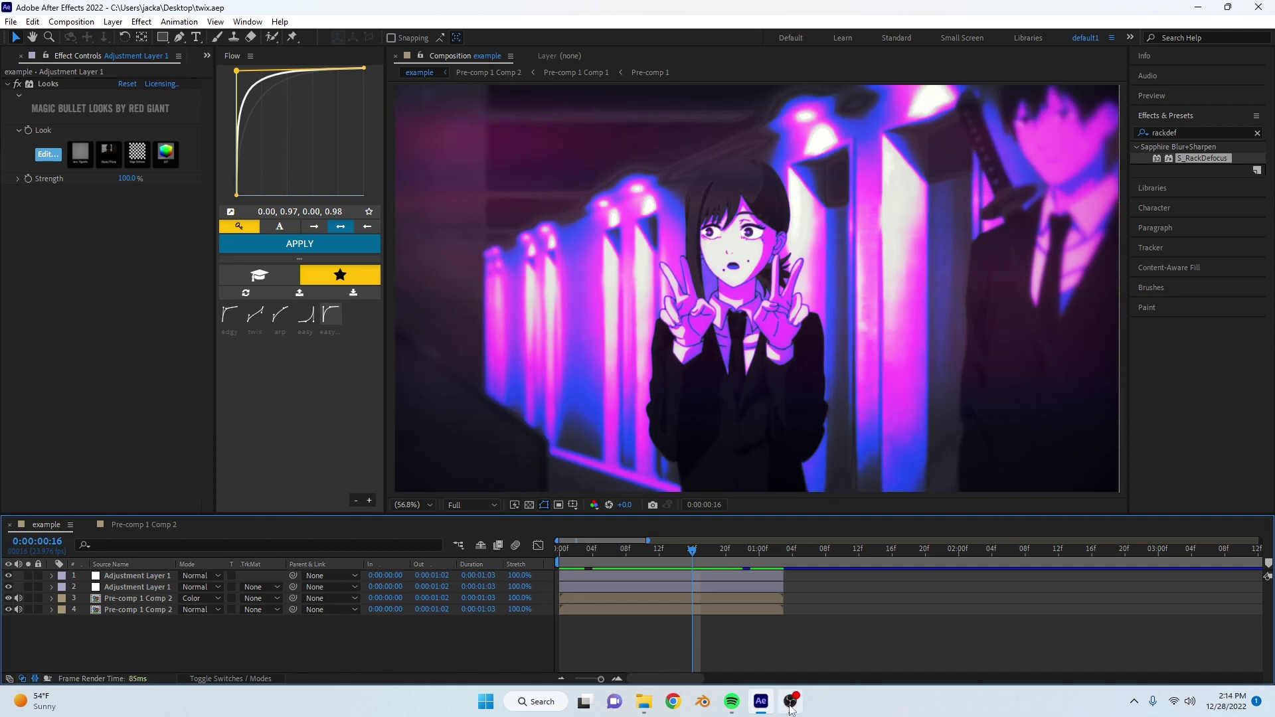